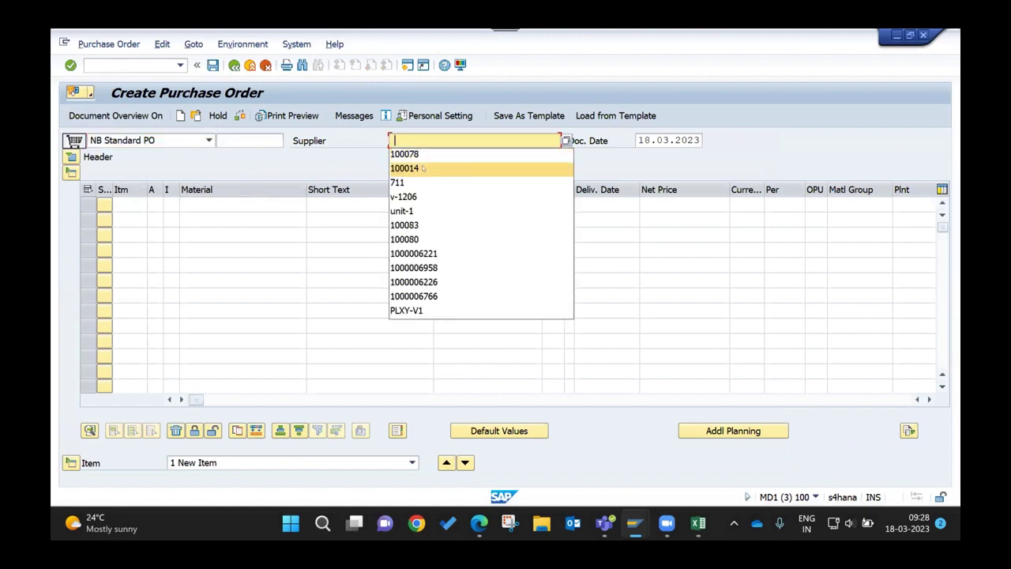
- Look up the PLMA plant's material in the Materials List and the vendor in the List of Suppliers session
click(370, 356)
mouse_move(638, 527)
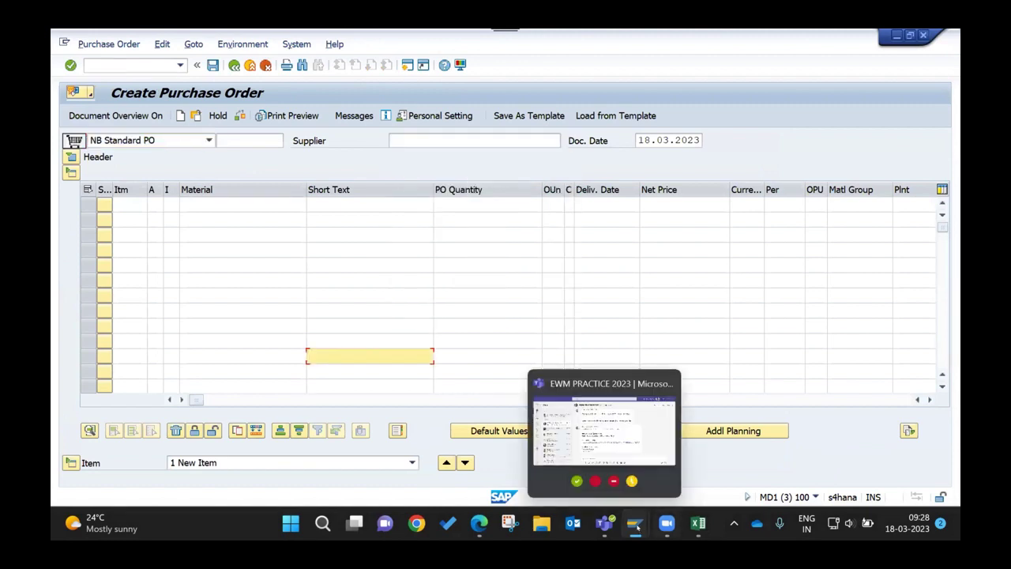
click(263, 446)
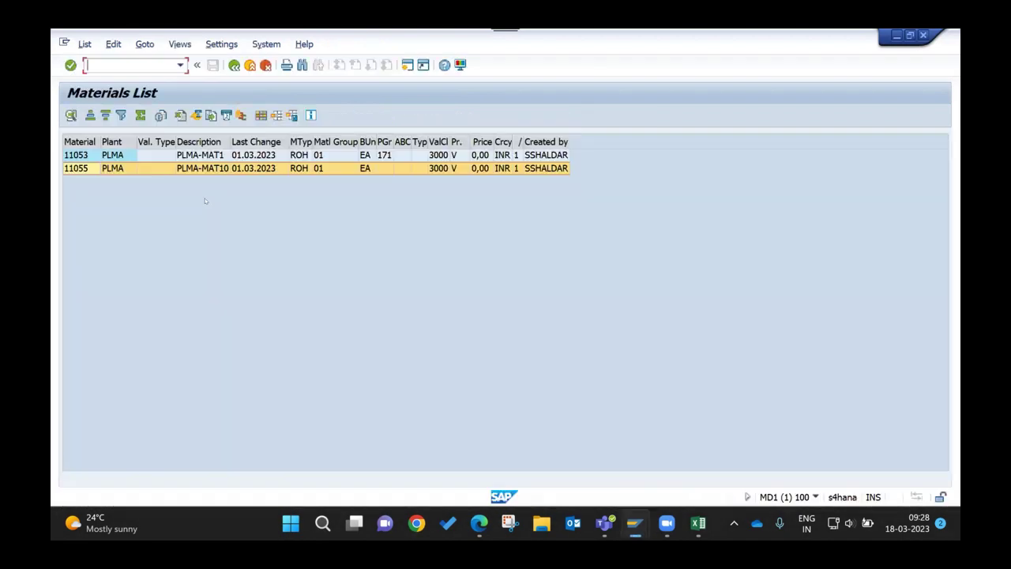
click(98, 168)
click(91, 155)
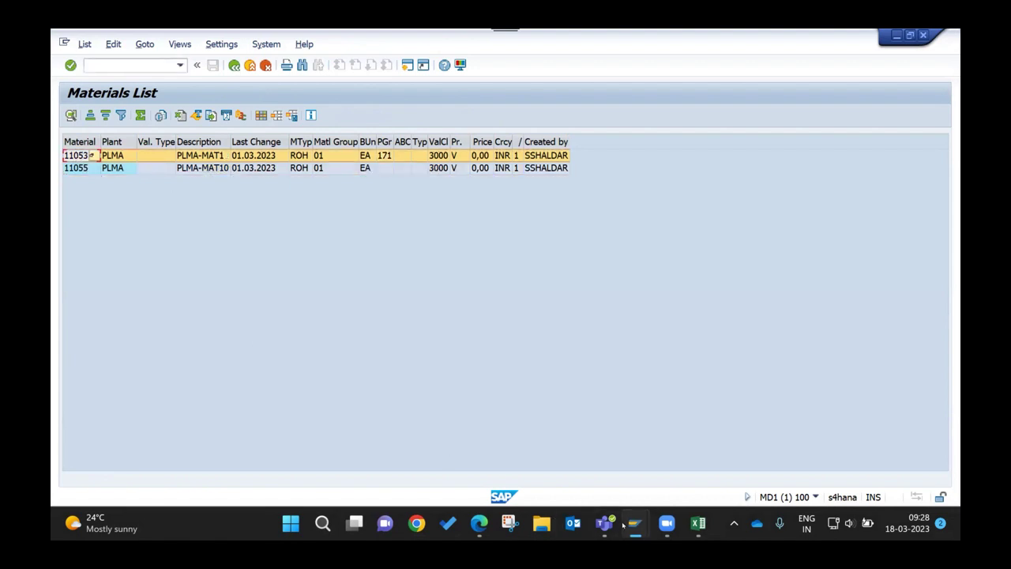
mouse_move(634, 523)
click(347, 450)
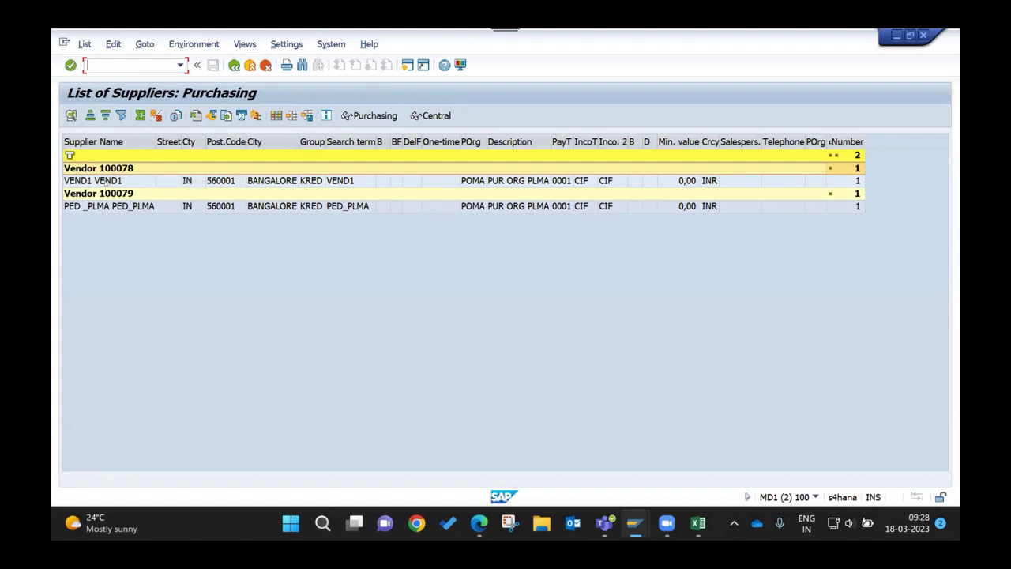
- Return to the Create Purchase Order session and enter VEND1's supplier number for the standard PO
mouse_move(635, 523)
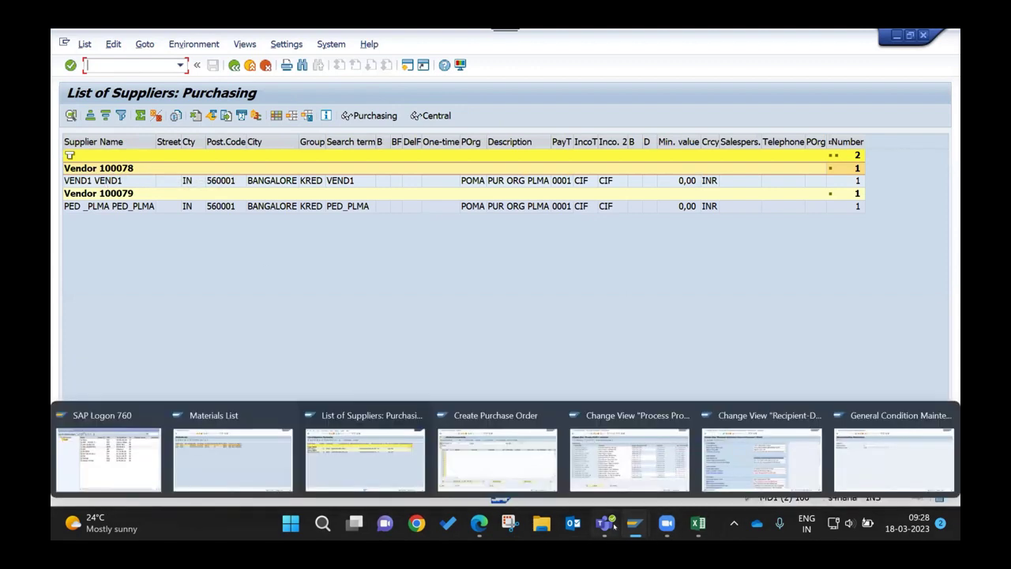
click(458, 457)
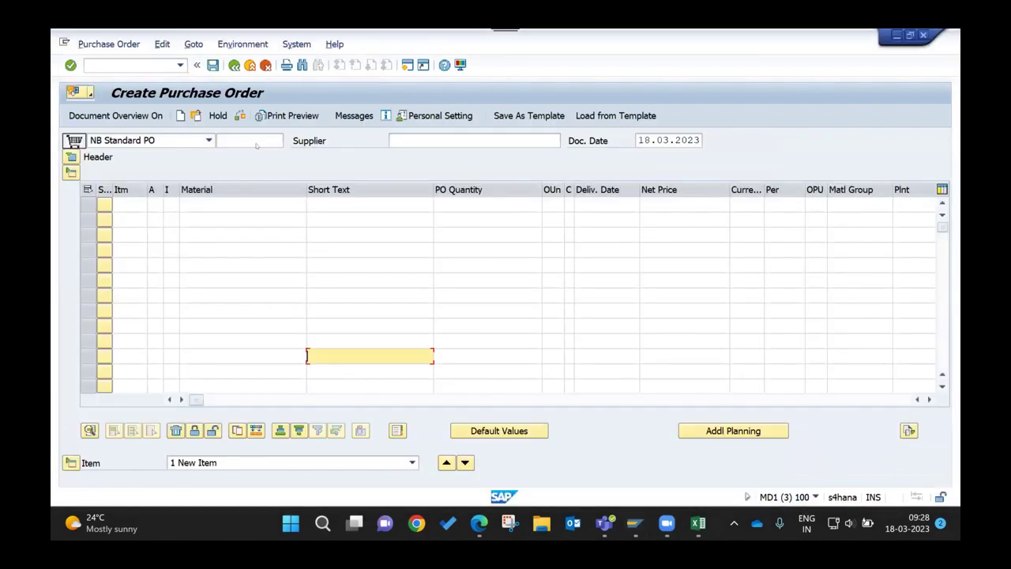
click(405, 139)
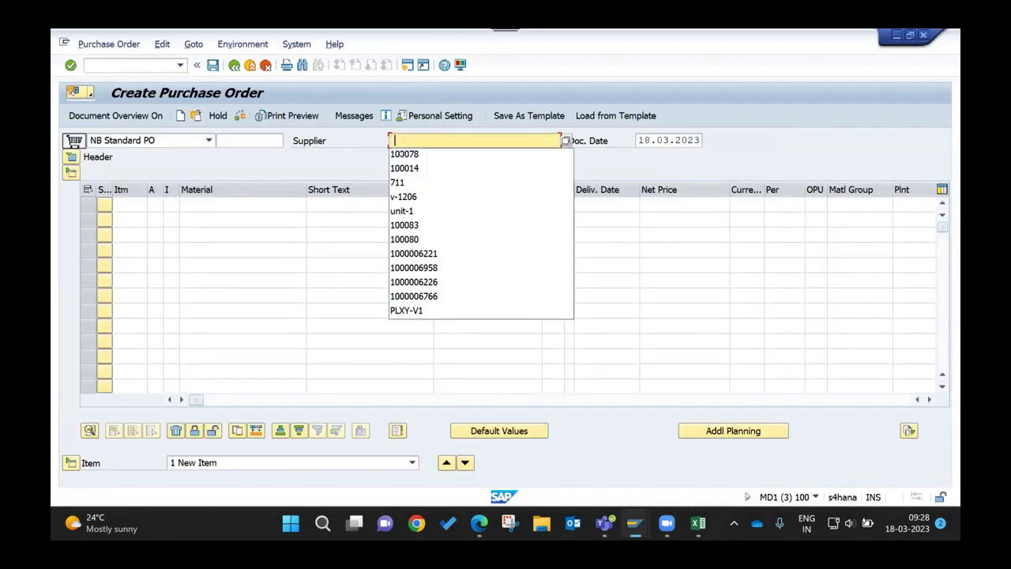
click(406, 153)
- Set the purchase order's organizational data to purchasing organization POMA, purchasing group 001 and company code CDMA
click(71, 157)
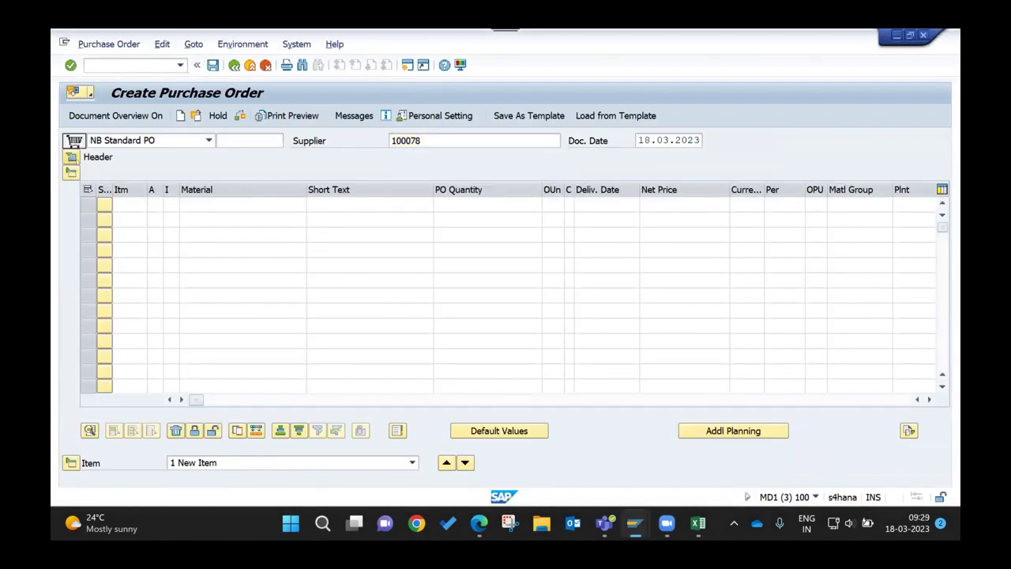
click(198, 190)
click(198, 202)
click(196, 205)
click(197, 218)
click(197, 222)
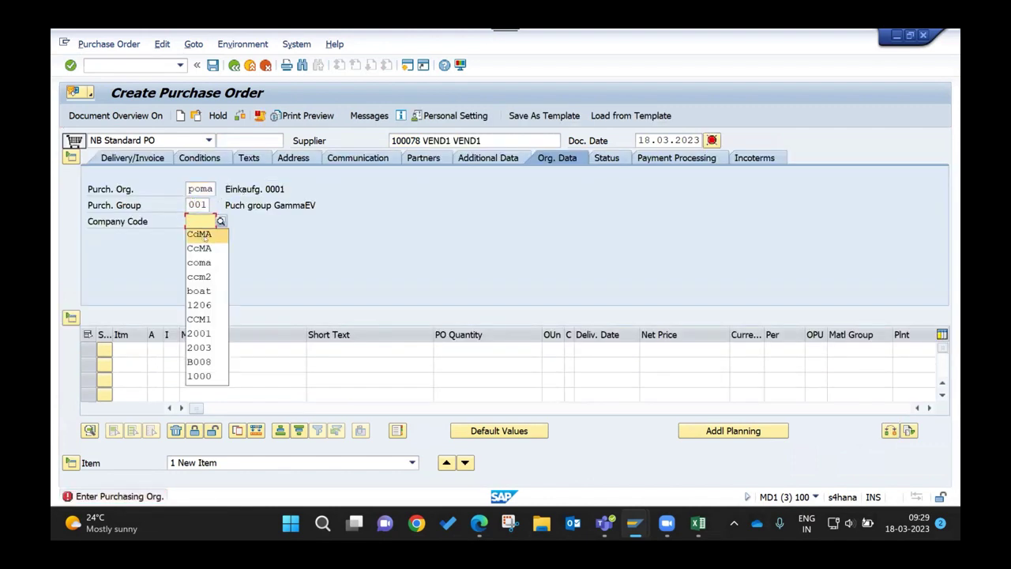
click(198, 234)
key(Return)
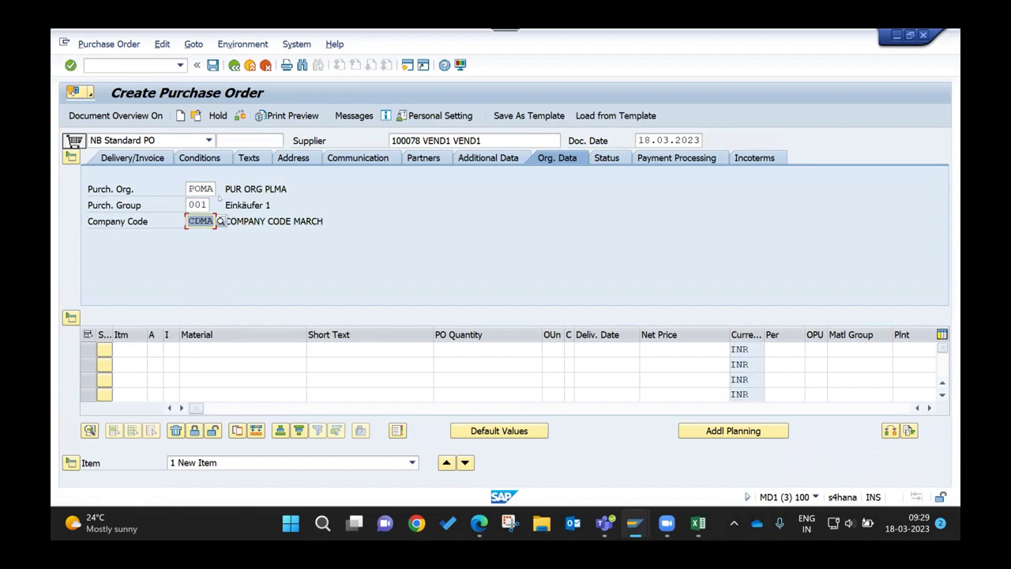
- Enter the first order item with material 11053, PO quantity 10 and net price 10
click(203, 350)
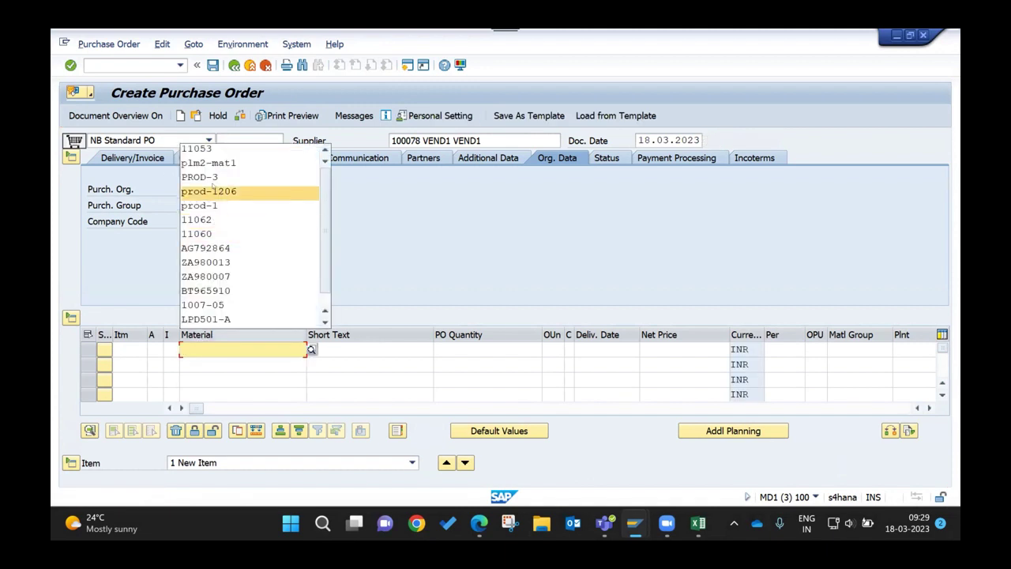
click(218, 150)
click(484, 349)
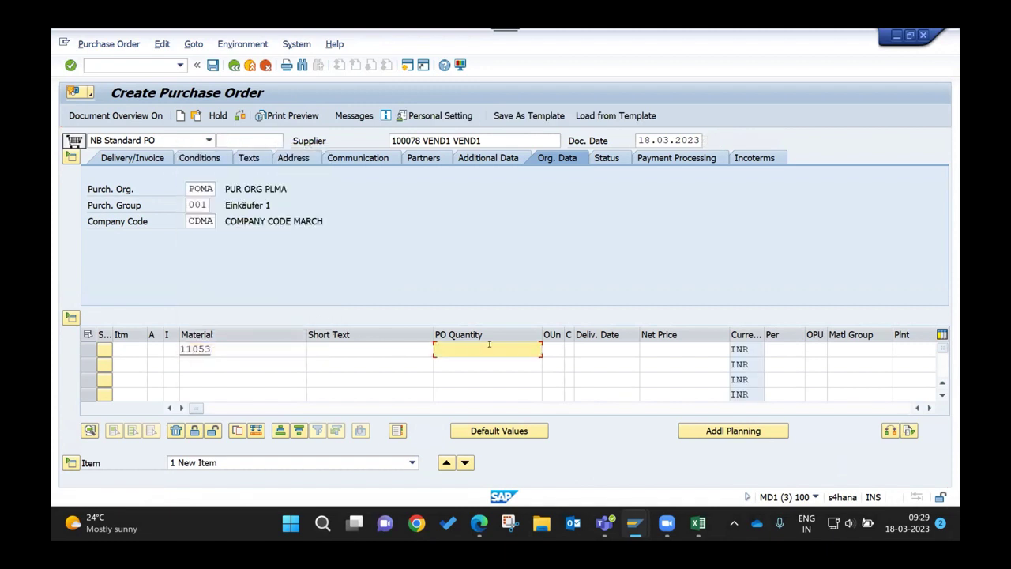
click(691, 348)
text(10)
- Assign plant plma and storage location rod to the order item and validate the entry
key(Tab)
key(Tab)
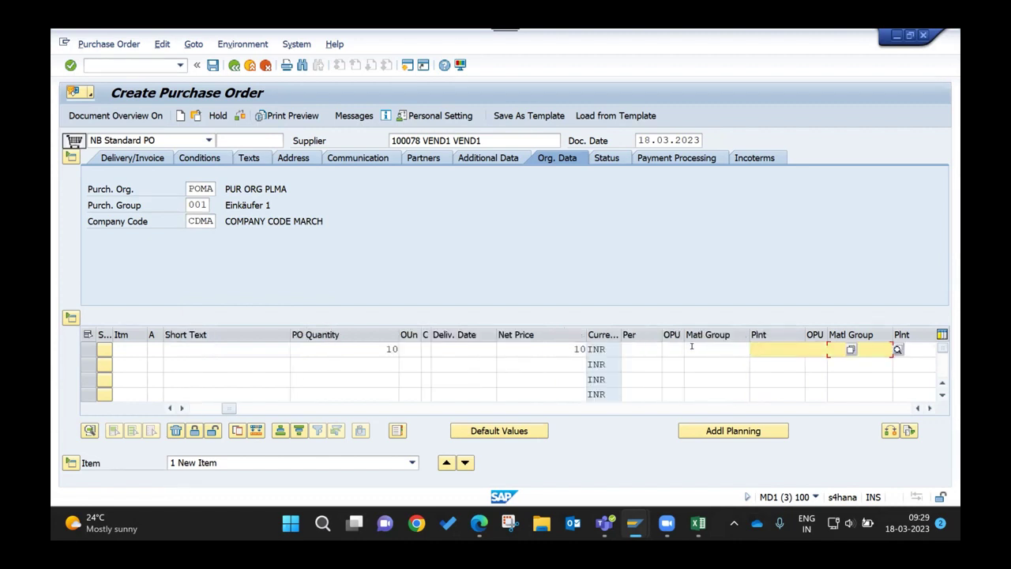
text(plm)
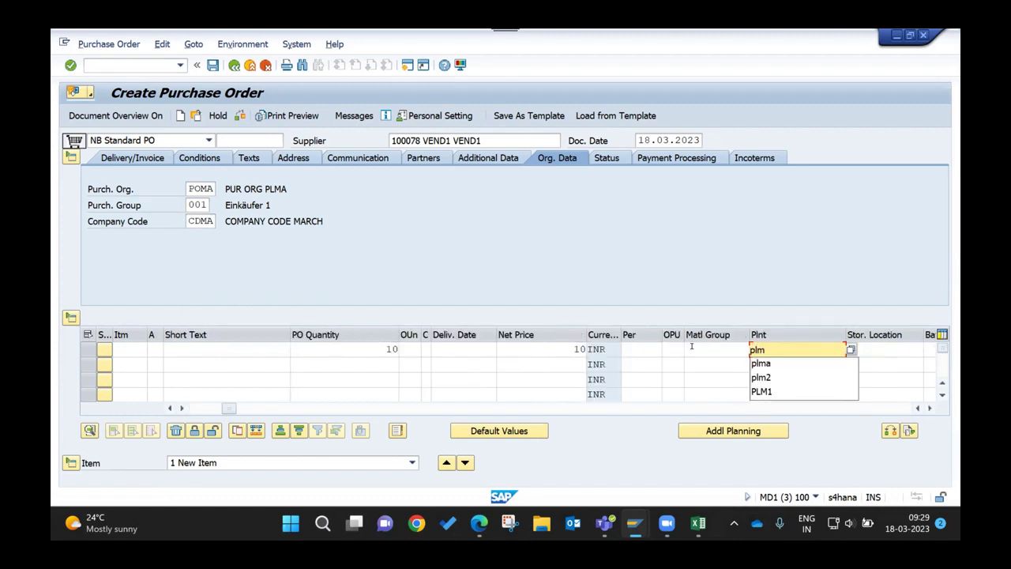
text(a)
key(Tab)
text(rod)
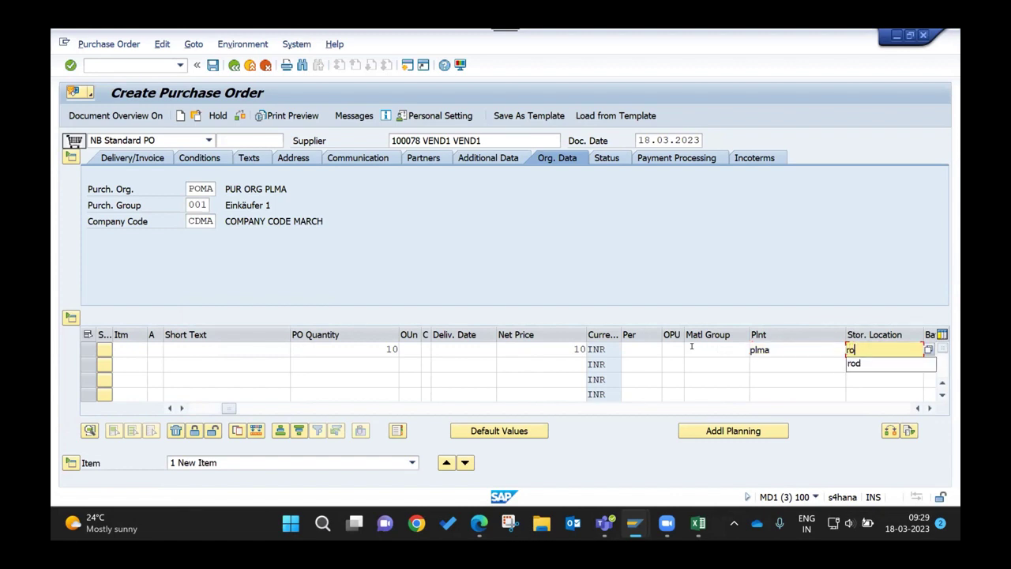
key(Return)
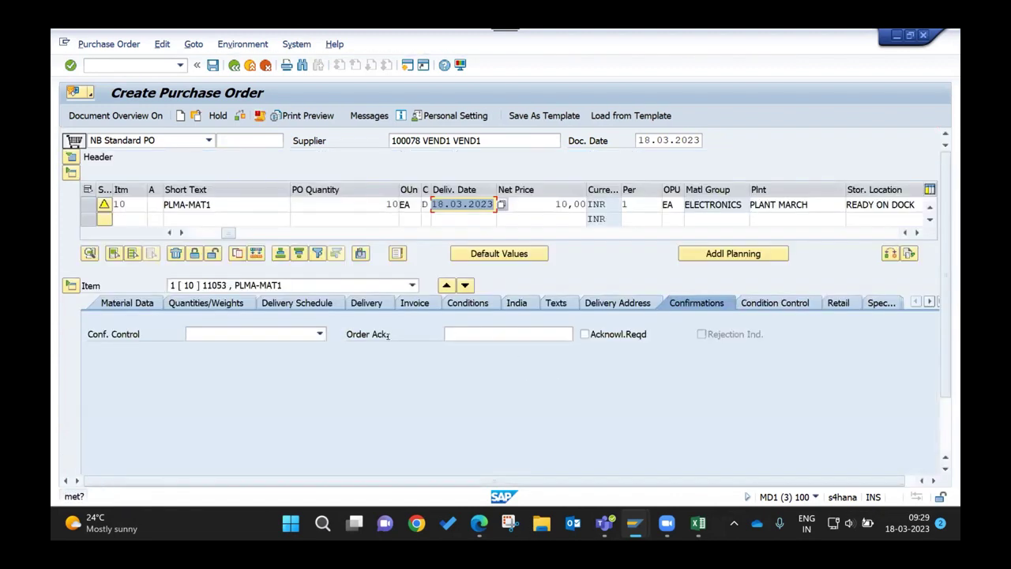
- Set the item's confirmation control to 0004 Inbound Delivery and save the purchase order
click(237, 335)
click(223, 404)
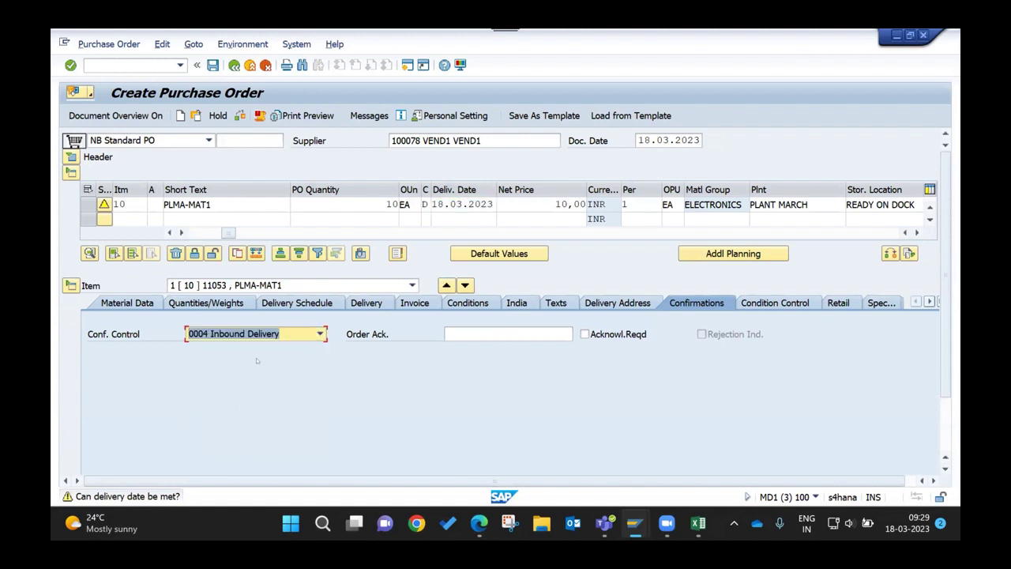
key(Return)
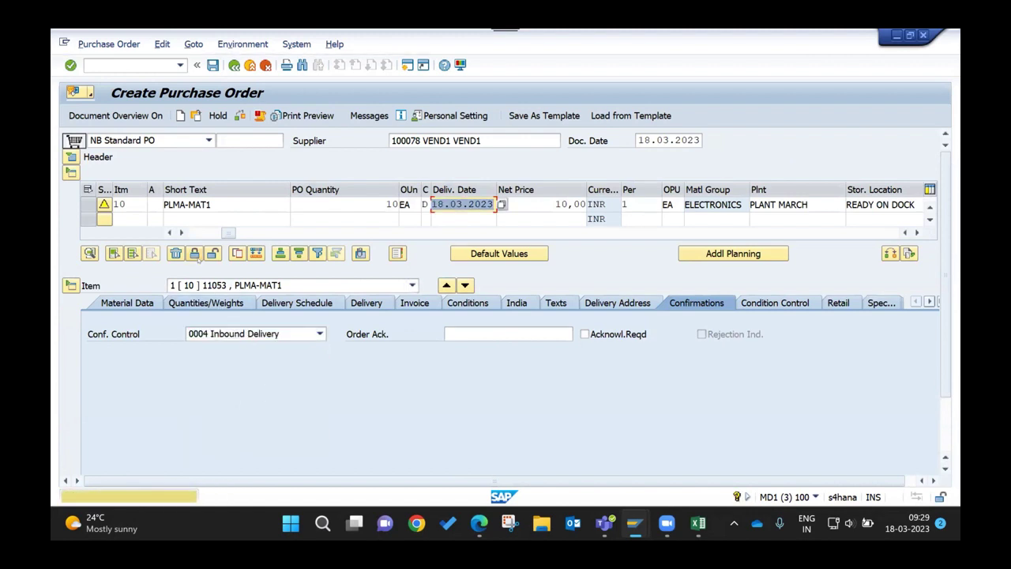
key(Return)
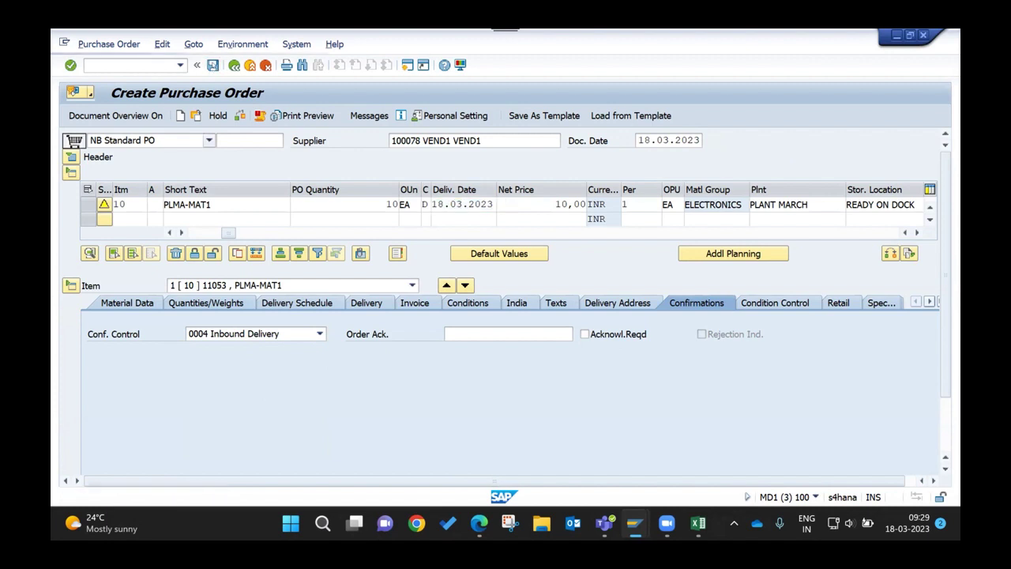
key(ctrl+s)
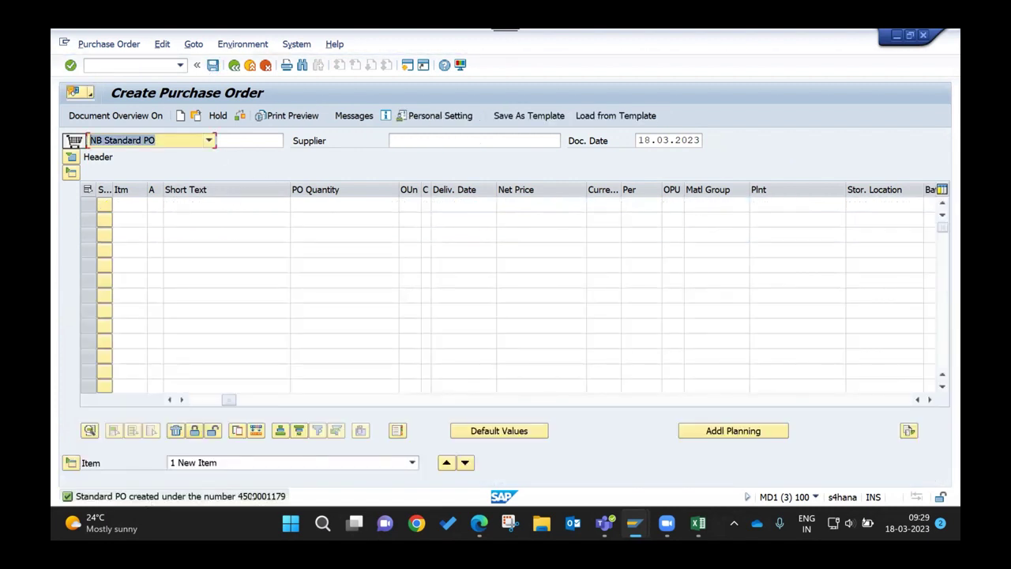
- Open a new session and list all existing storage locations of material 11053 in plant PLMA with transaction MMSC
click(408, 65)
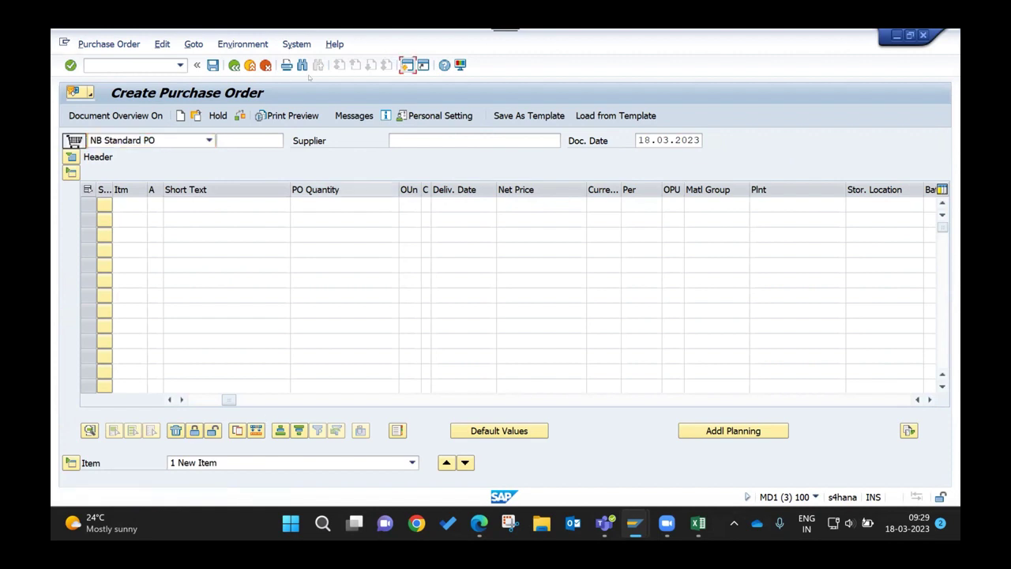
click(173, 65)
text(/n)
key(Return)
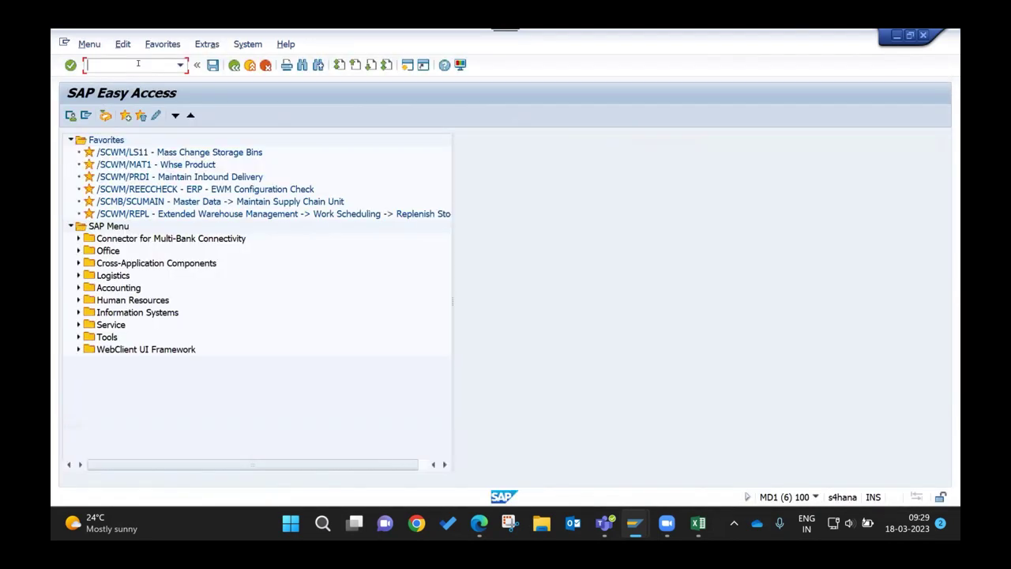
text(/)
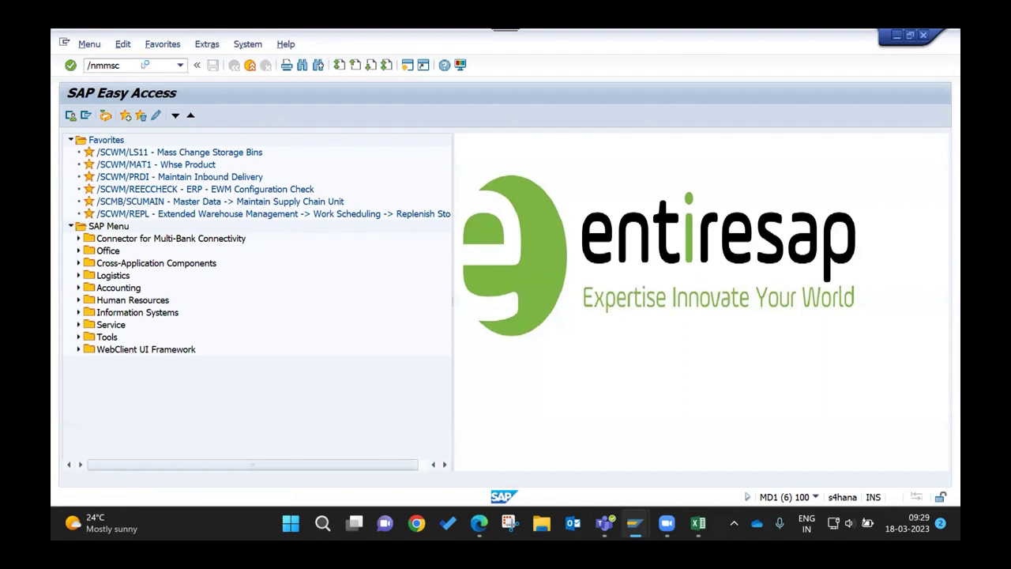
text(nmmsc)
key(Return)
key(Return)
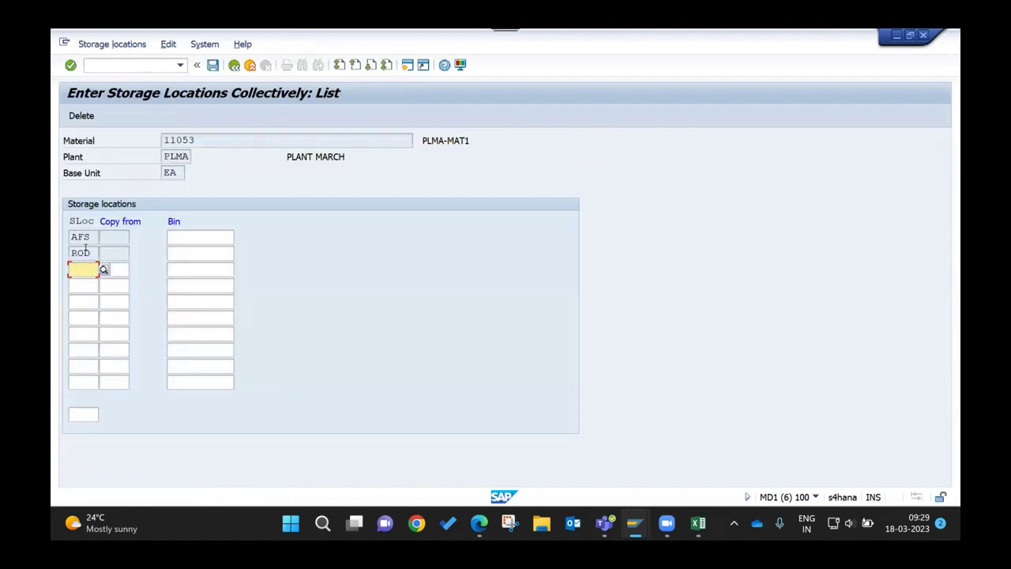
- Check the storage locations maintained for the material and go back to SAP Easy Access
drag(85, 251, 64, 239)
double_click(85, 236)
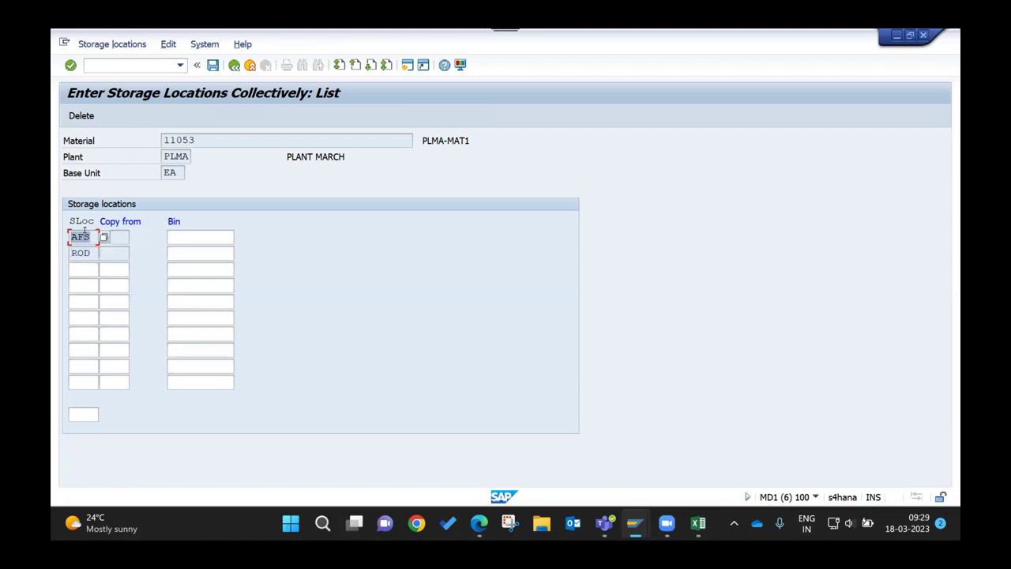
click(234, 65)
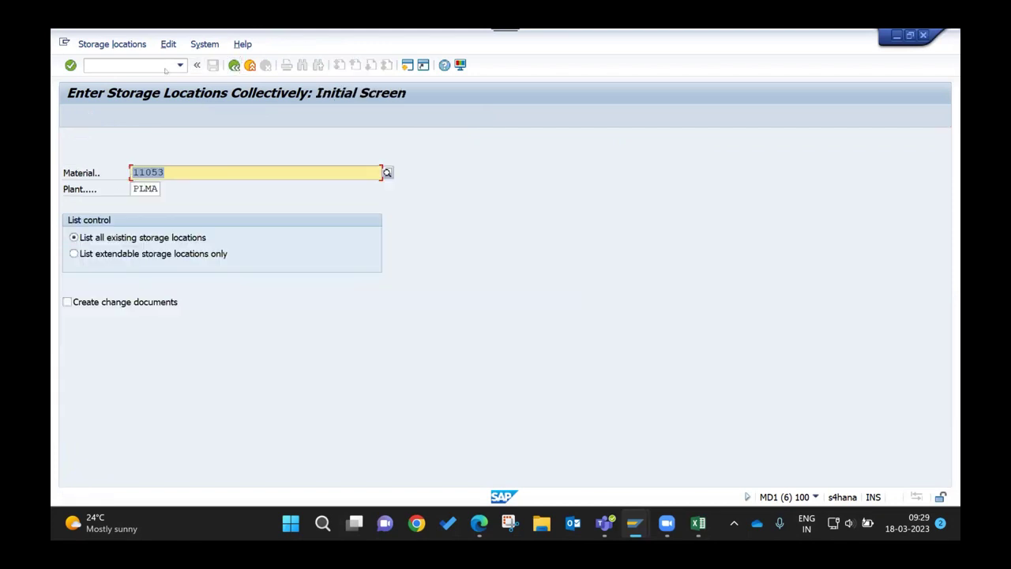
click(235, 65)
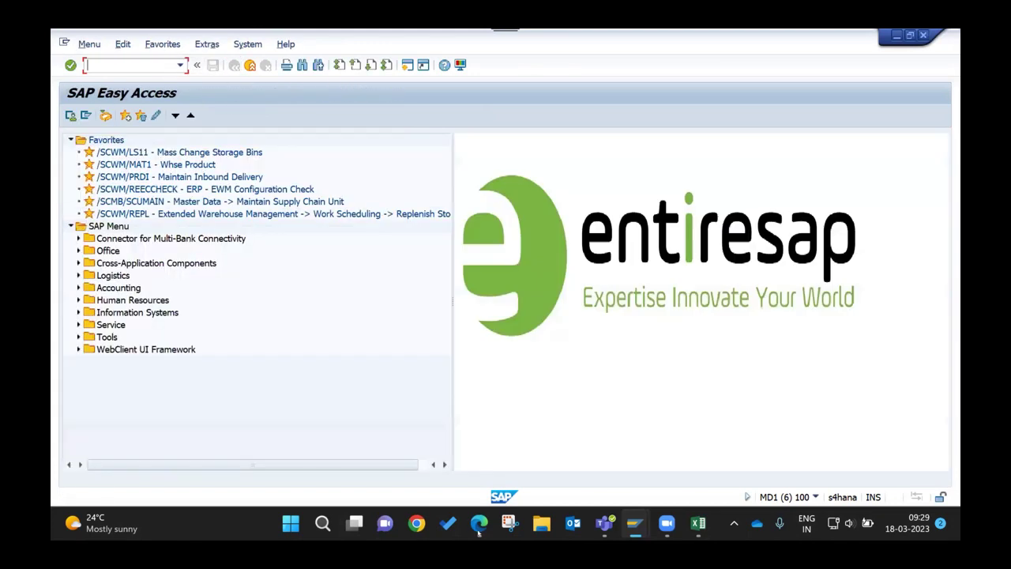
- Close the "Recipient-Dependent Control of Processes" session and log off from that system without saving
mouse_move(625, 524)
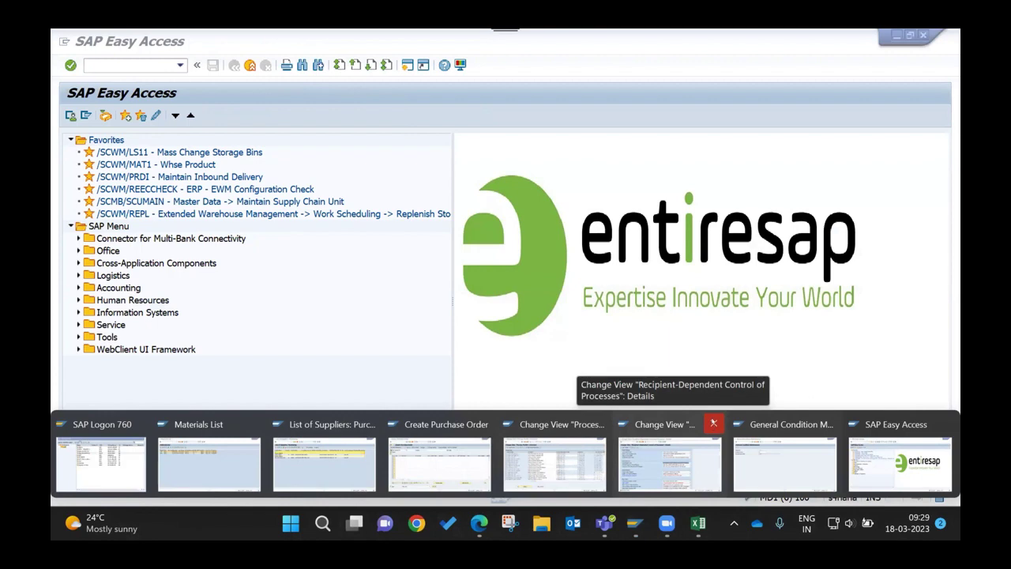
click(714, 424)
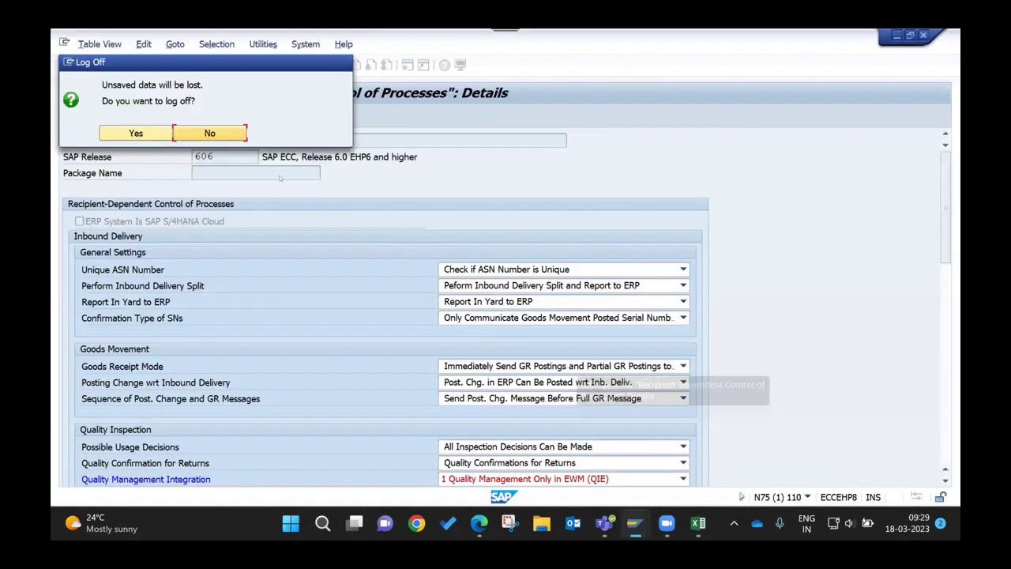
click(151, 133)
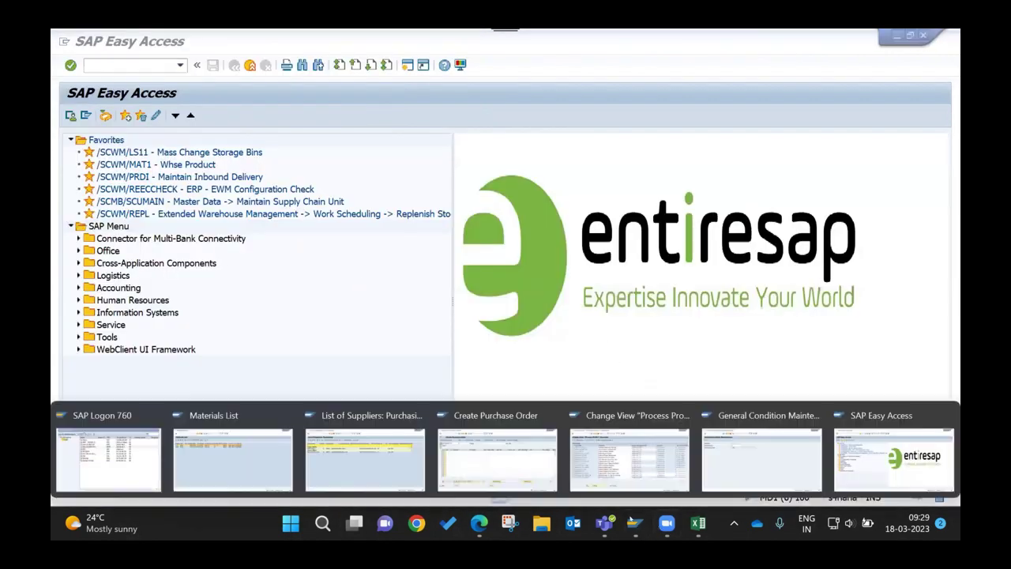
- Start transaction VL31N in the purchase order session and create an inbound delivery for the new purchase order
click(462, 428)
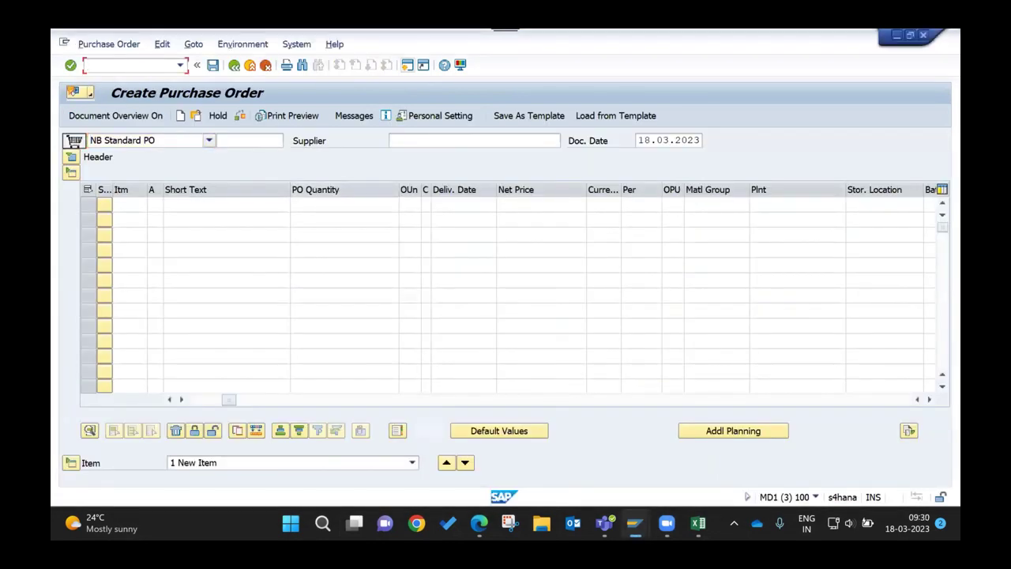
text(/nvl31n)
key(Return)
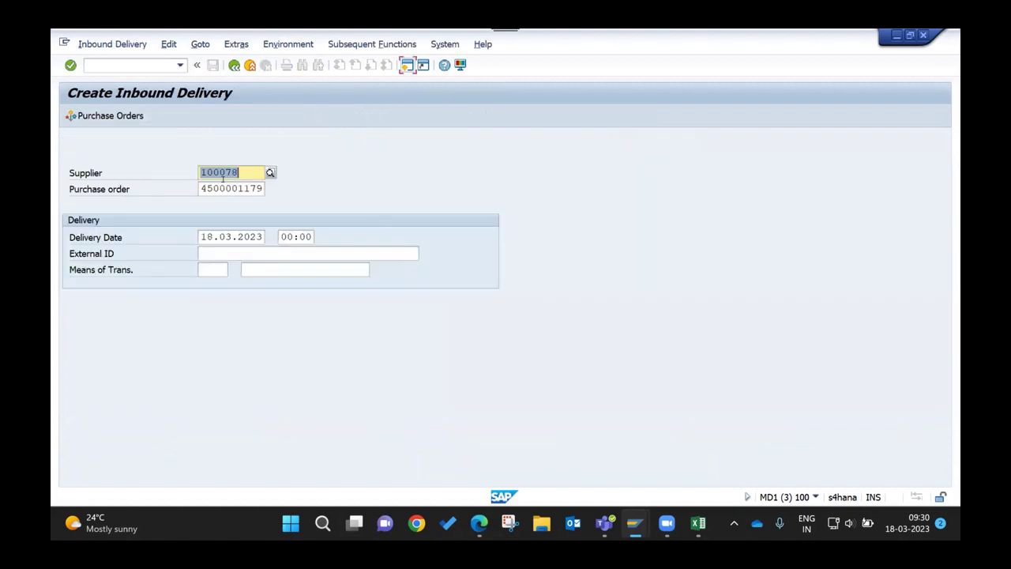
key(Return)
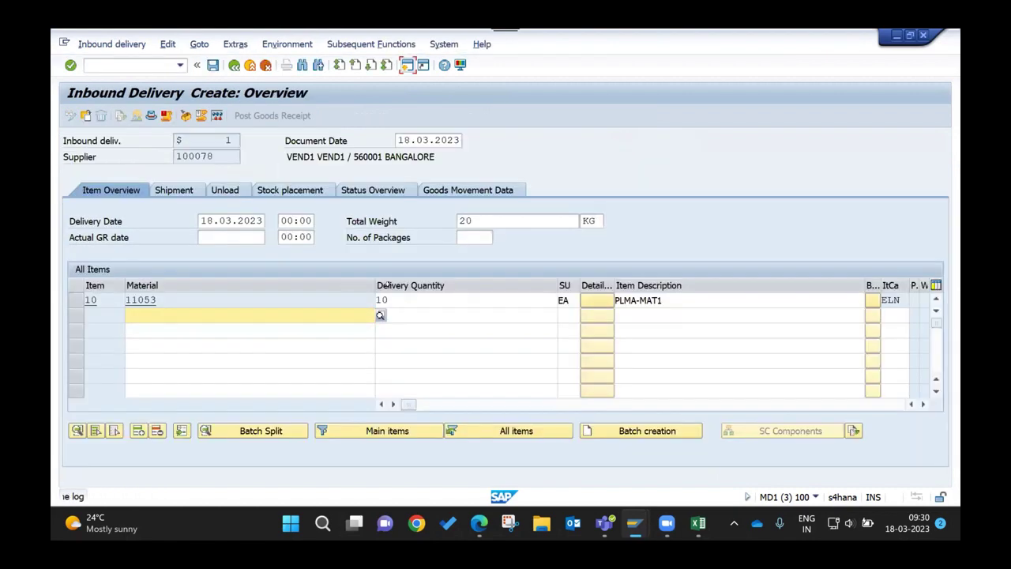
- Set the delivery quantity of material 11053 to 2 and save the inbound delivery
double_click(381, 300)
text(2)
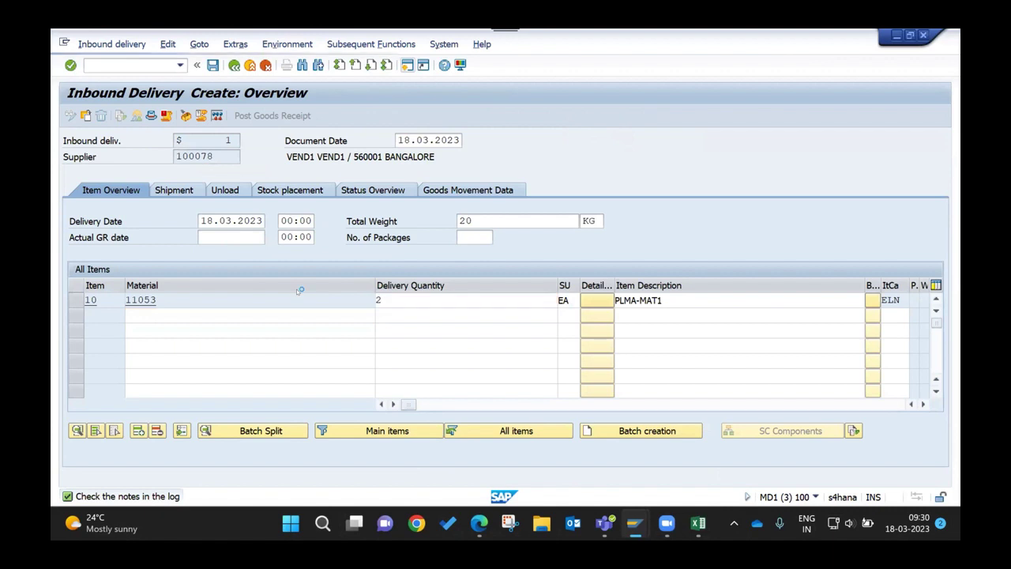
key(Return)
click(212, 65)
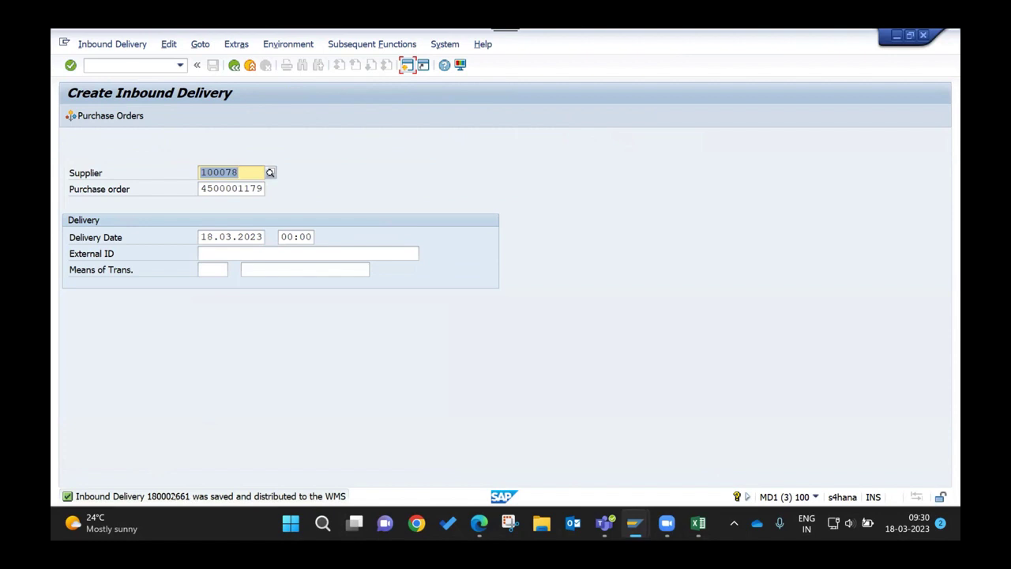
mouse_move(636, 527)
click(180, 65)
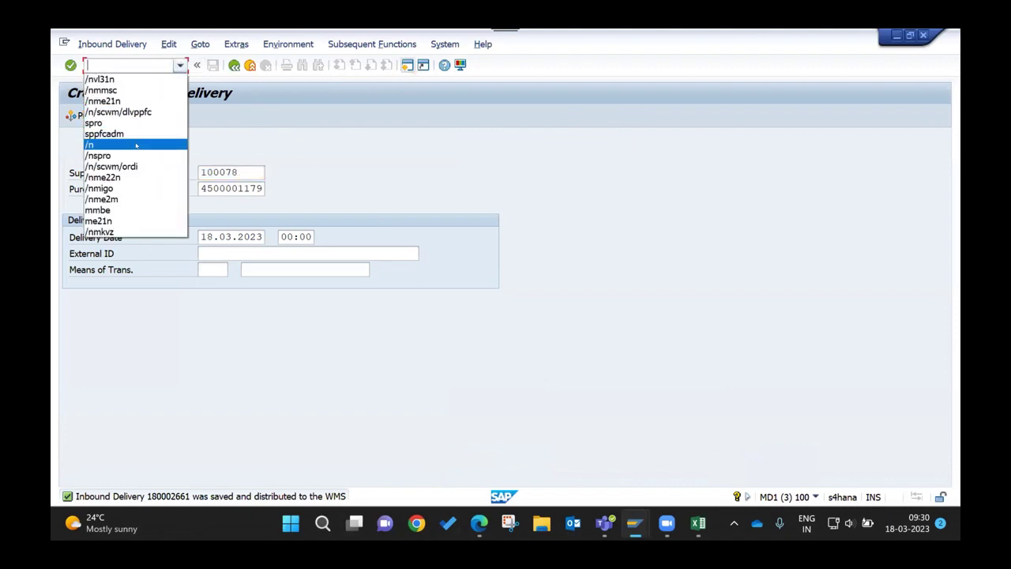
click(386, 183)
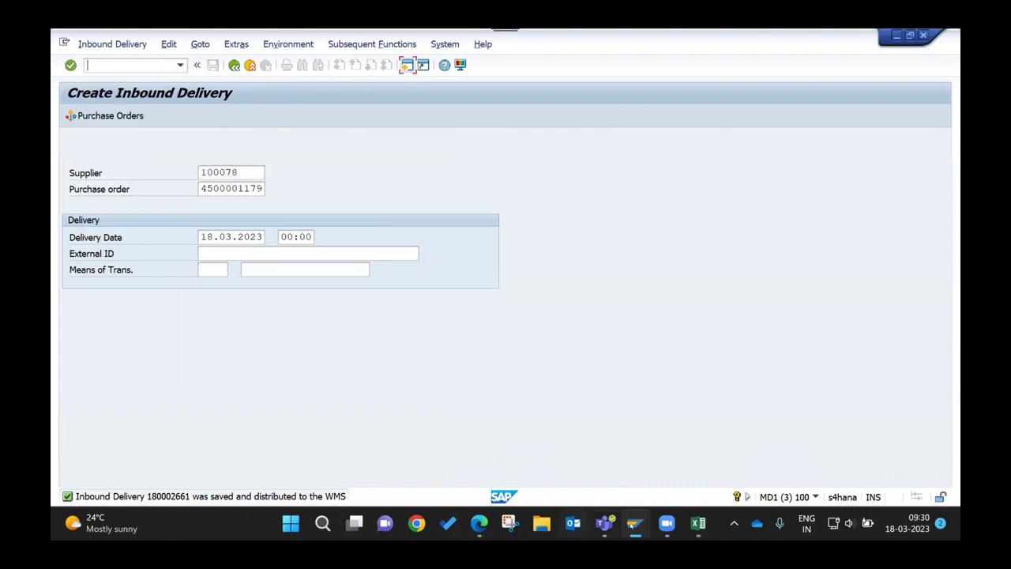
- Start transaction /SCWM/PRDI in the "Process Profile" session and accept warehouse WHMA in the default values
mouse_move(635, 523)
click(624, 450)
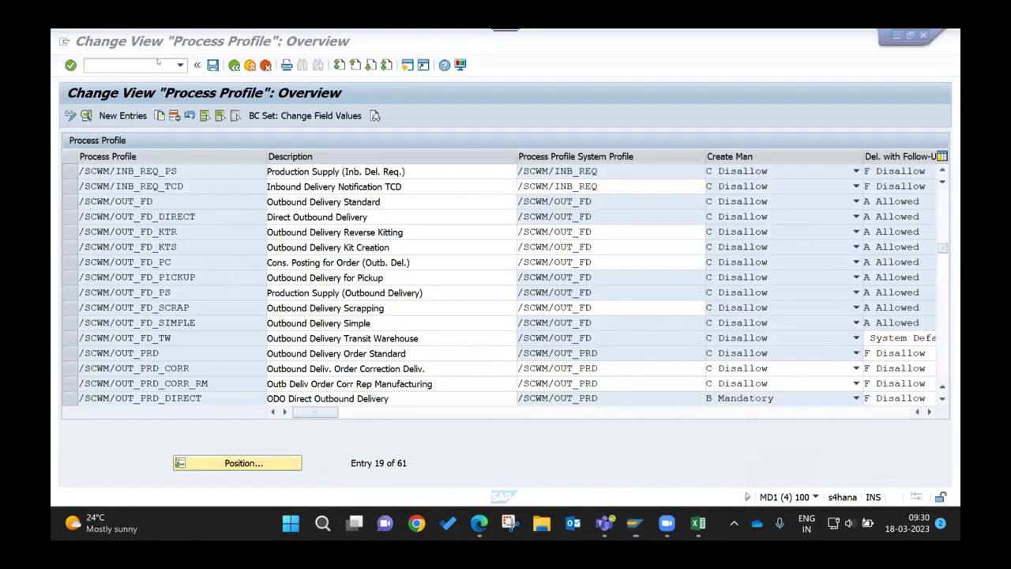
click(158, 65)
text(/n/scw)
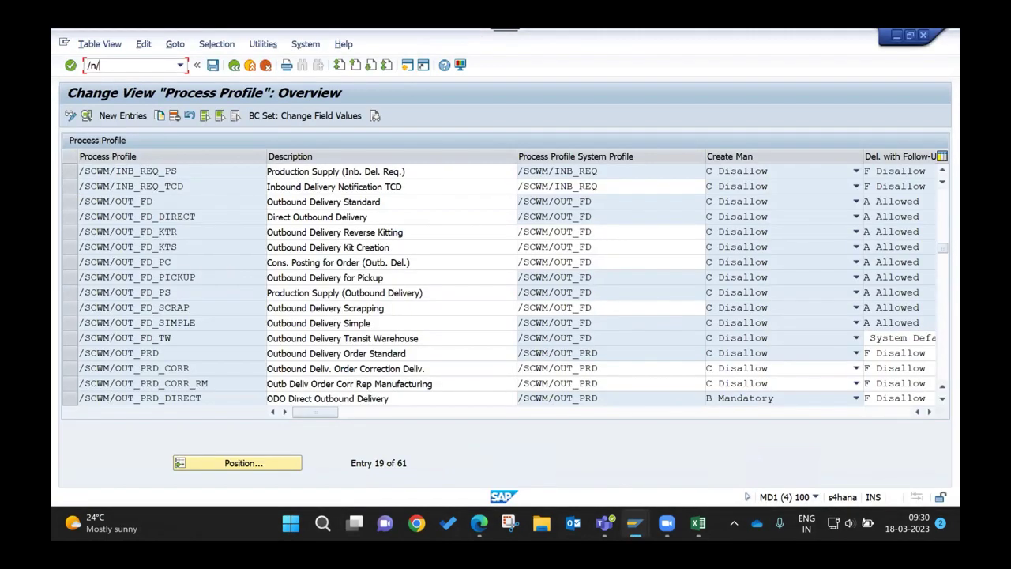
text(m/prdi)
key(Return)
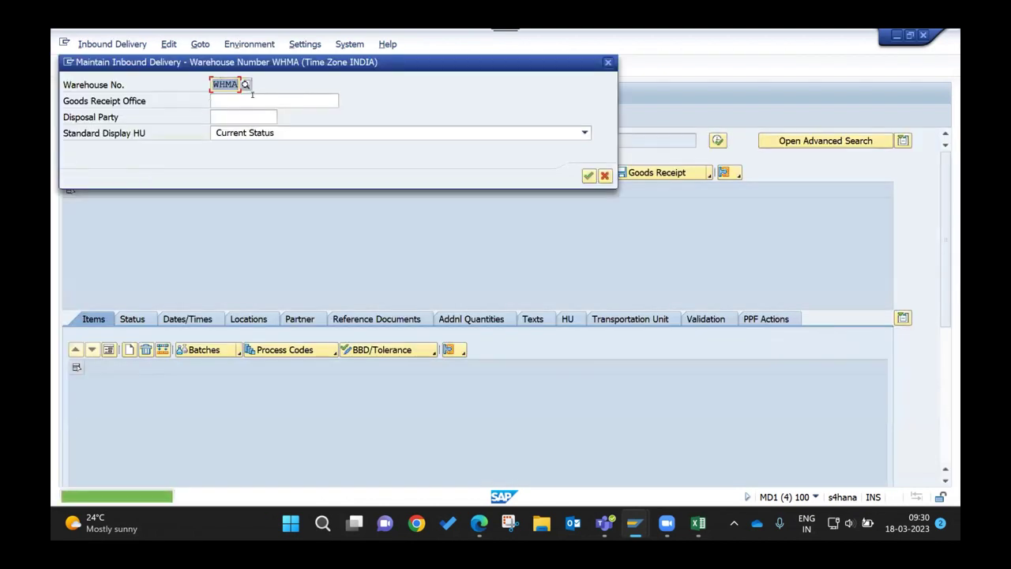
click(589, 175)
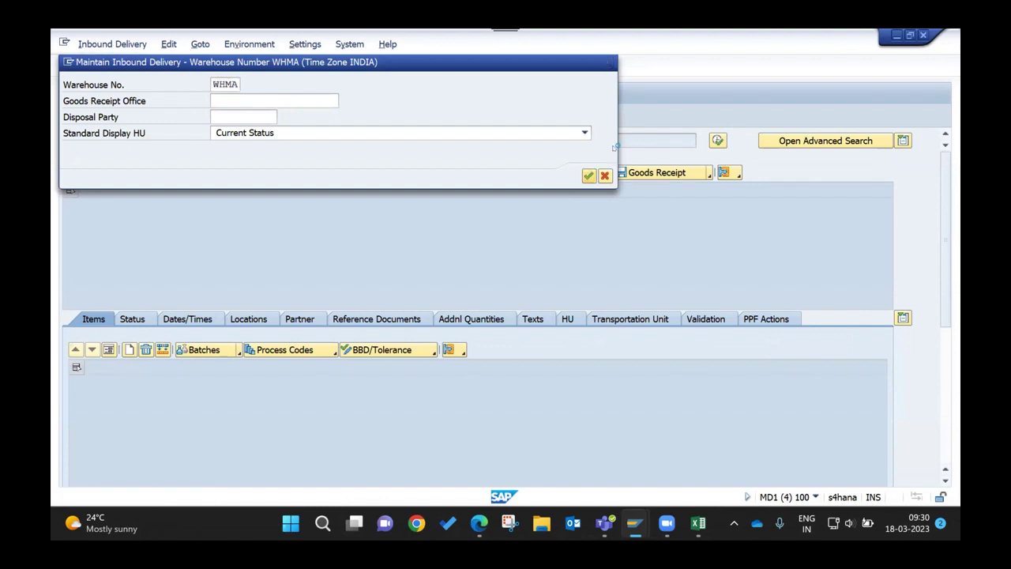
- Find the new inbound delivery by its document number and post its goods receipt
click(600, 139)
text(1)
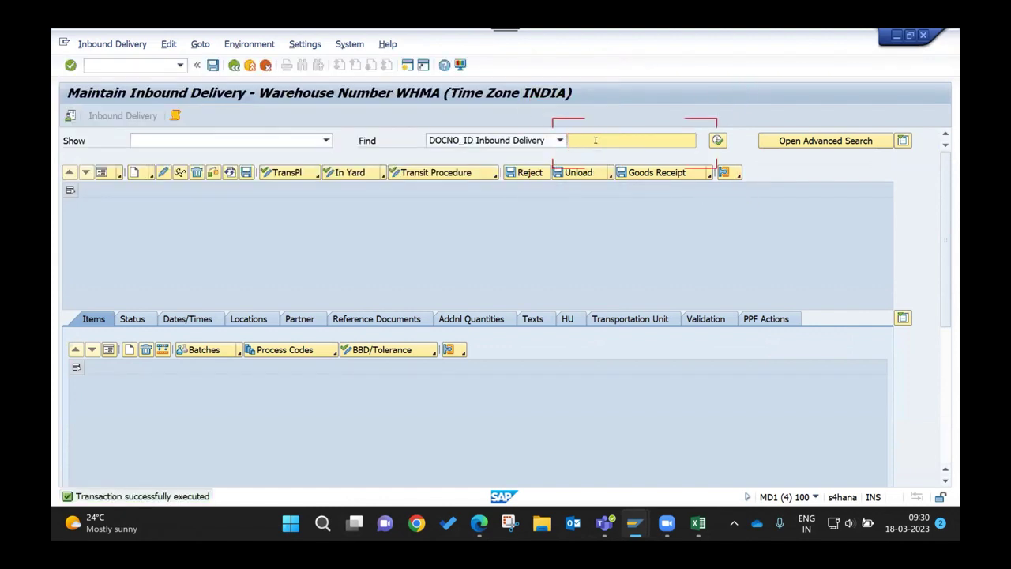
click(629, 148)
key(BackSpace)
text(180002661)
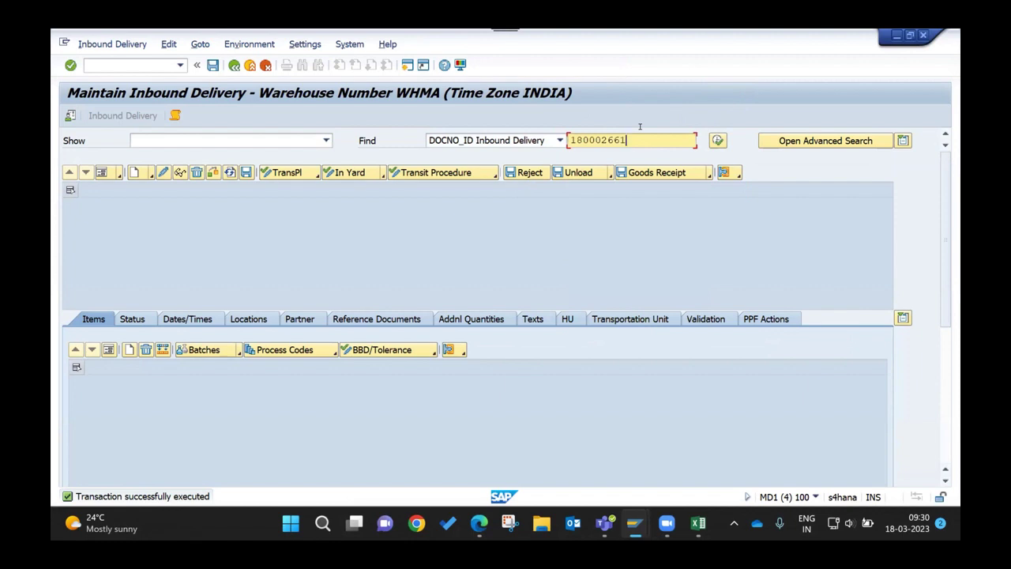
click(717, 140)
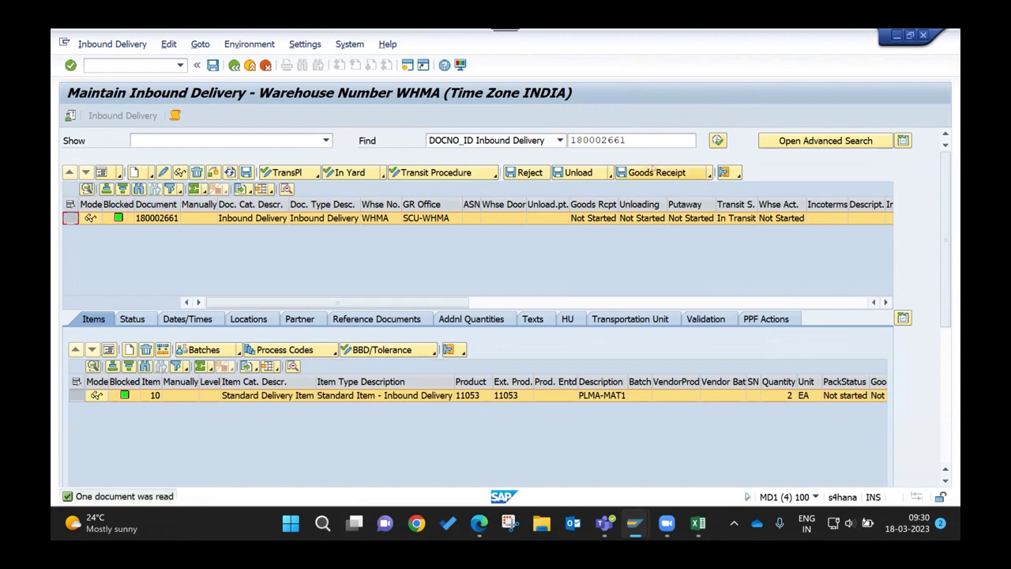
click(668, 172)
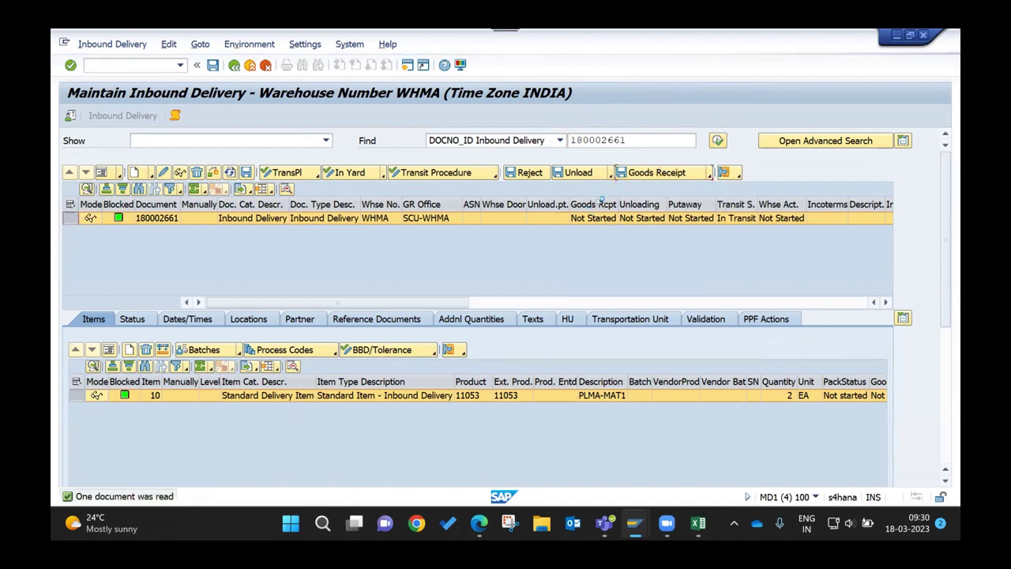
- Display the new inbound delivery from the "Create Inbound Delivery" session and examine its document flow
mouse_move(635, 521)
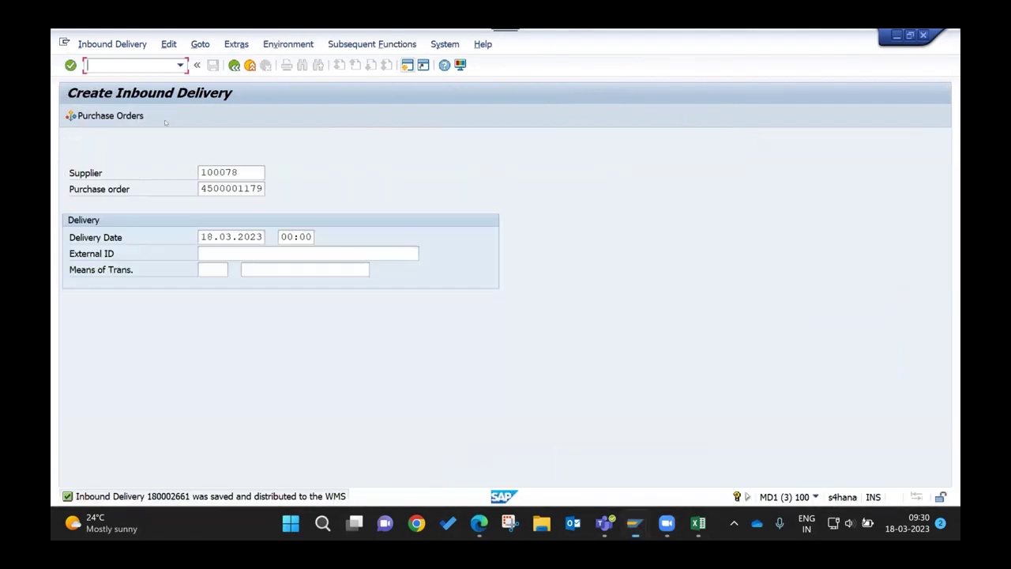
click(497, 456)
click(180, 64)
click(112, 44)
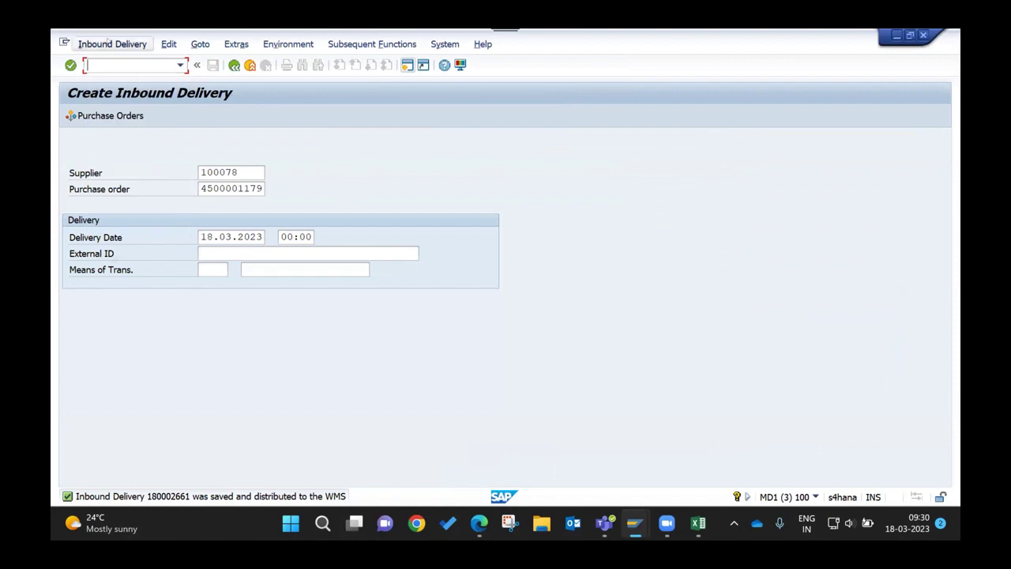
click(112, 44)
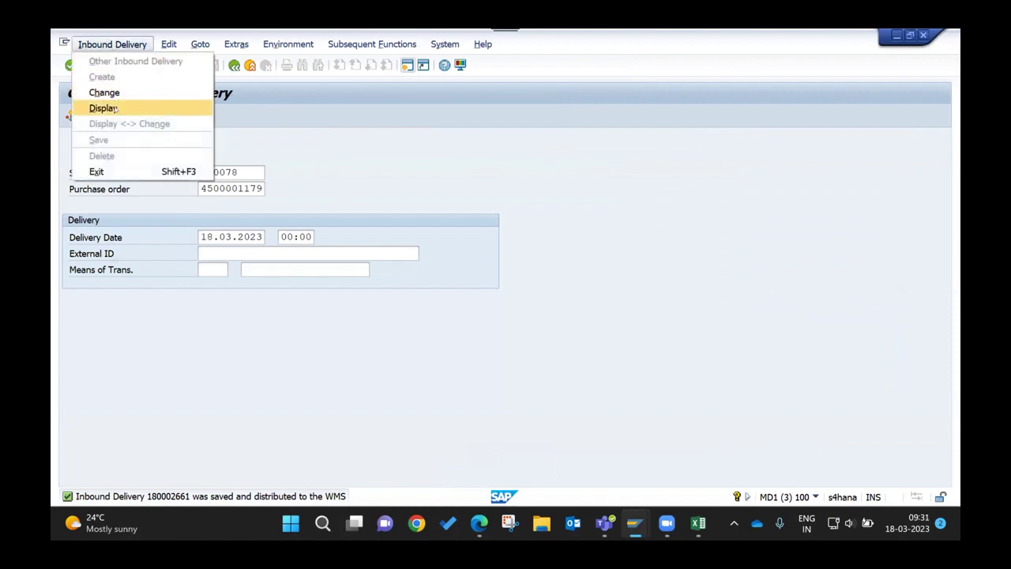
click(107, 108)
key(Return)
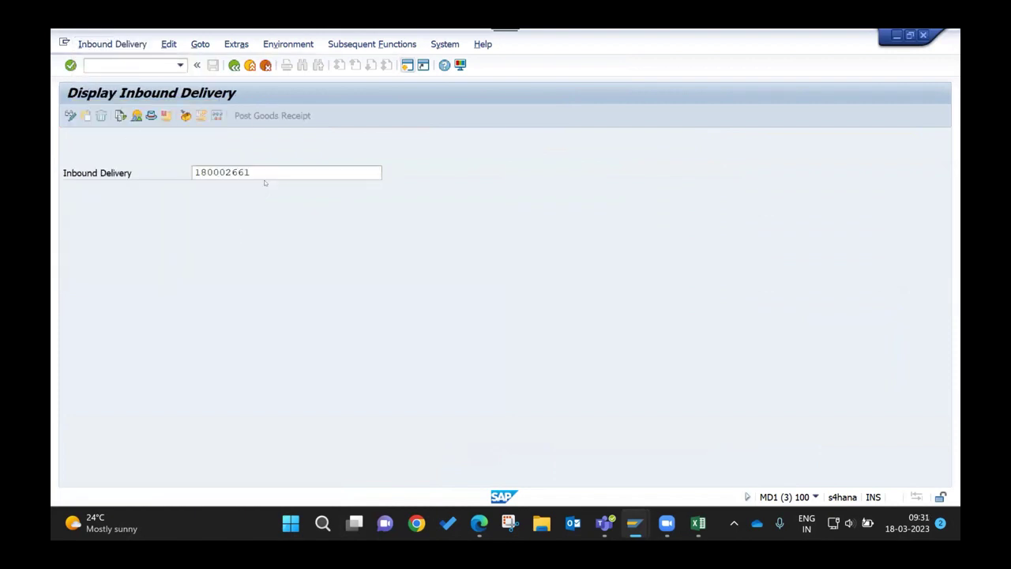
click(120, 115)
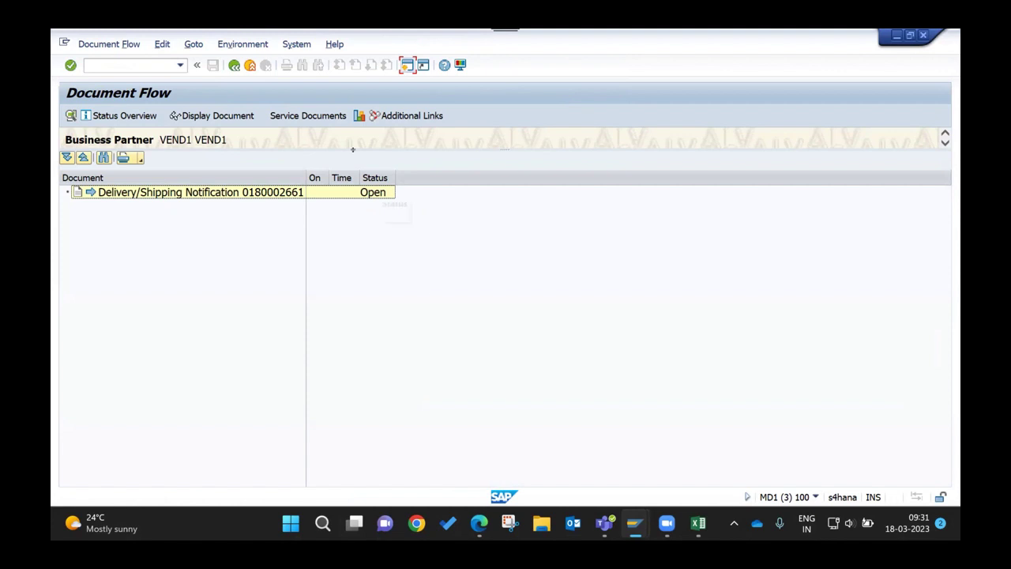
- Start transaction SMQ2 in the "General Condition Maintenance" session and list all inbound queues of client 100
mouse_move(635, 527)
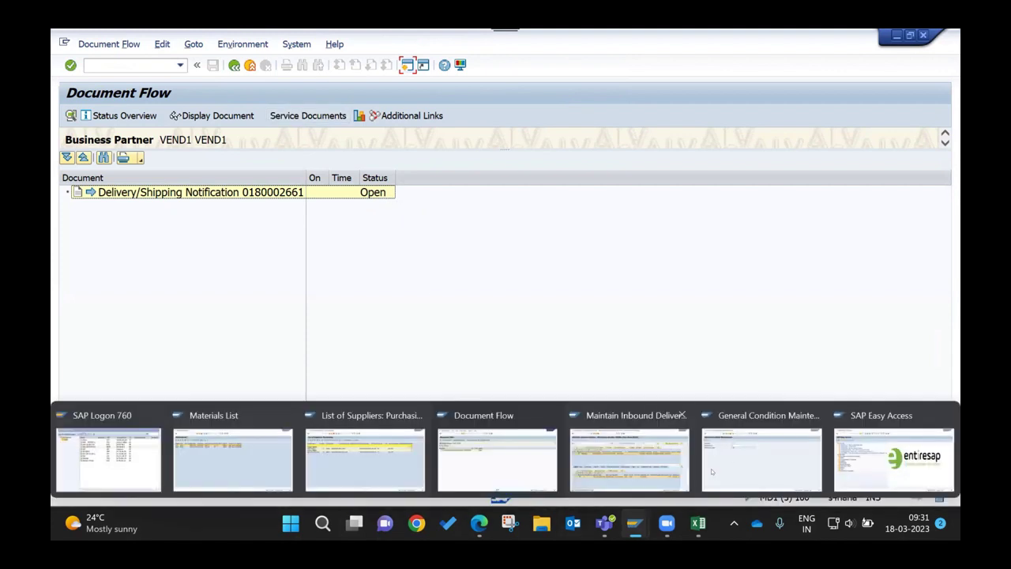
click(794, 427)
text(/nsmq2)
key(Return)
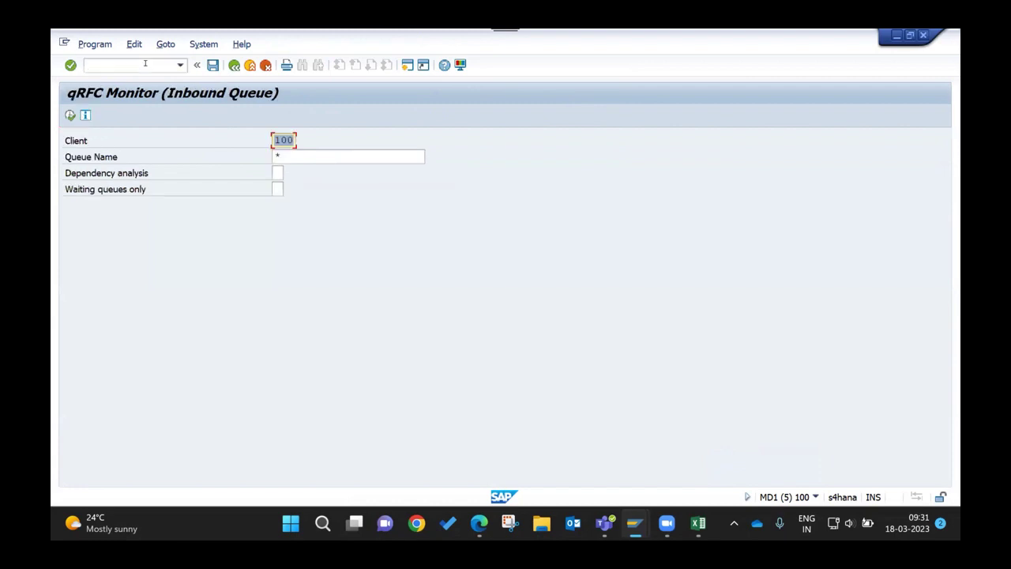
key(F8)
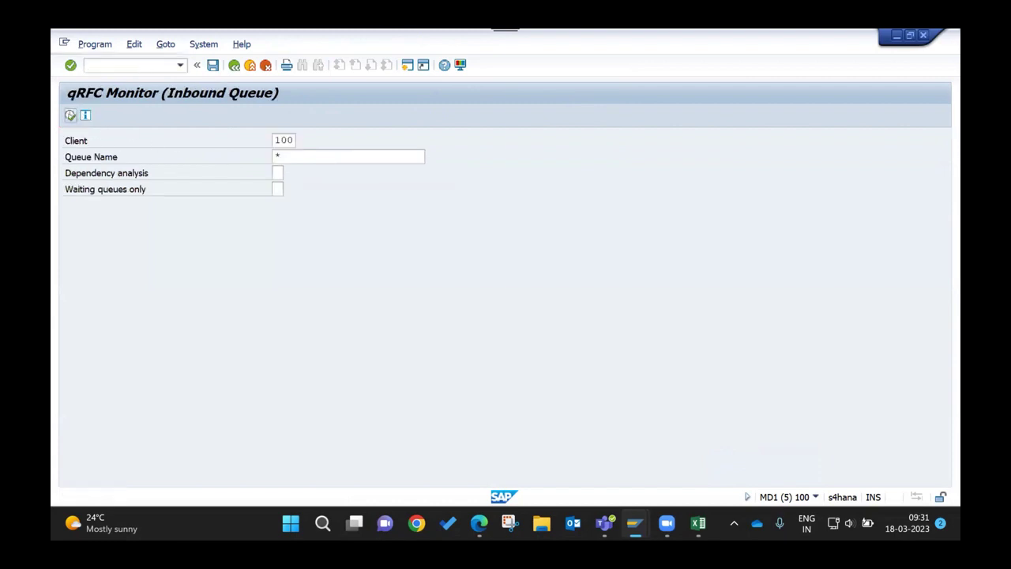
- Check the goods receipt status of the inbound delivery in the "Maintain Inbound Delivery" session
key(alt+Tab)
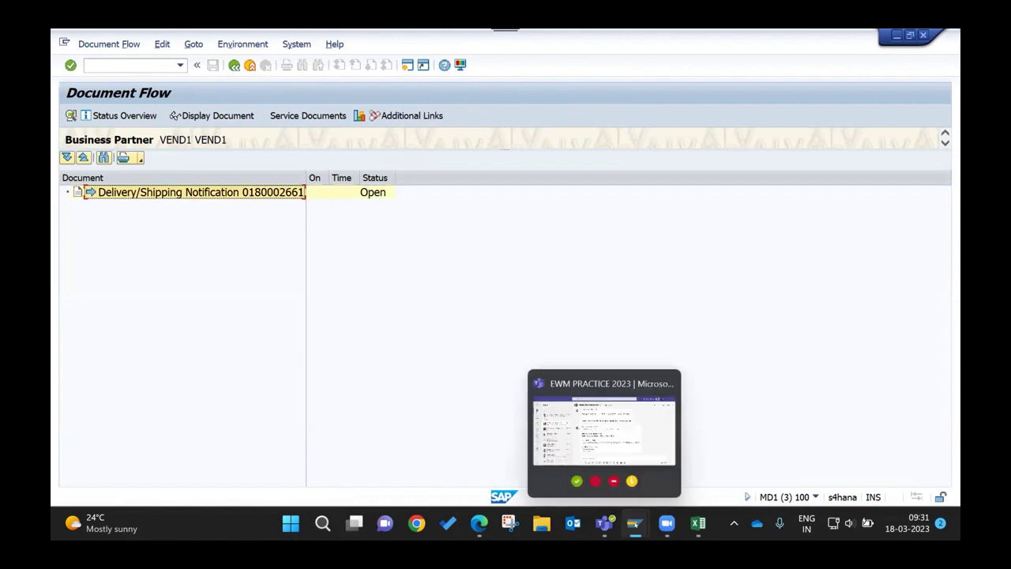
mouse_move(635, 523)
key(Return)
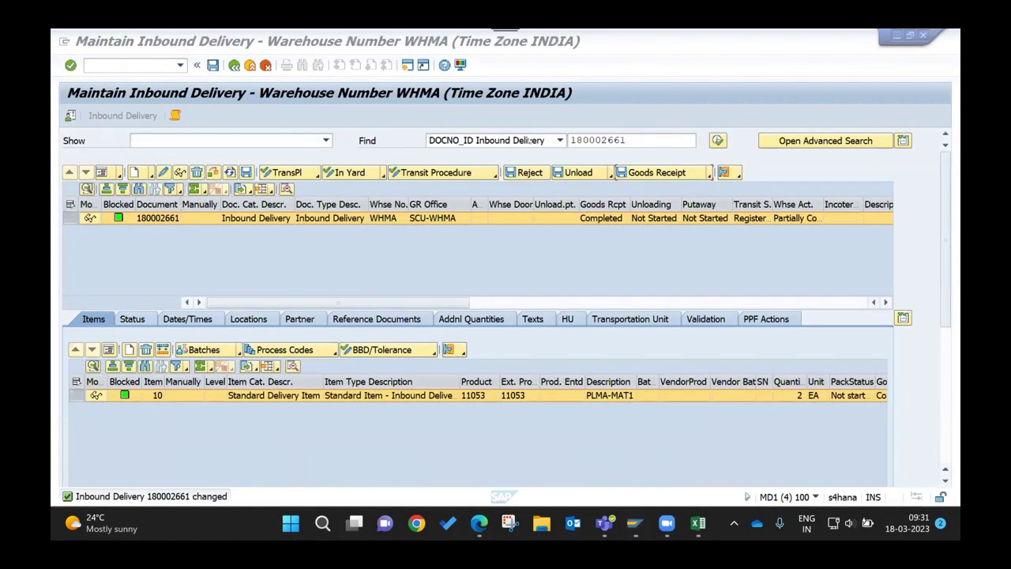
key(alt+Tab)
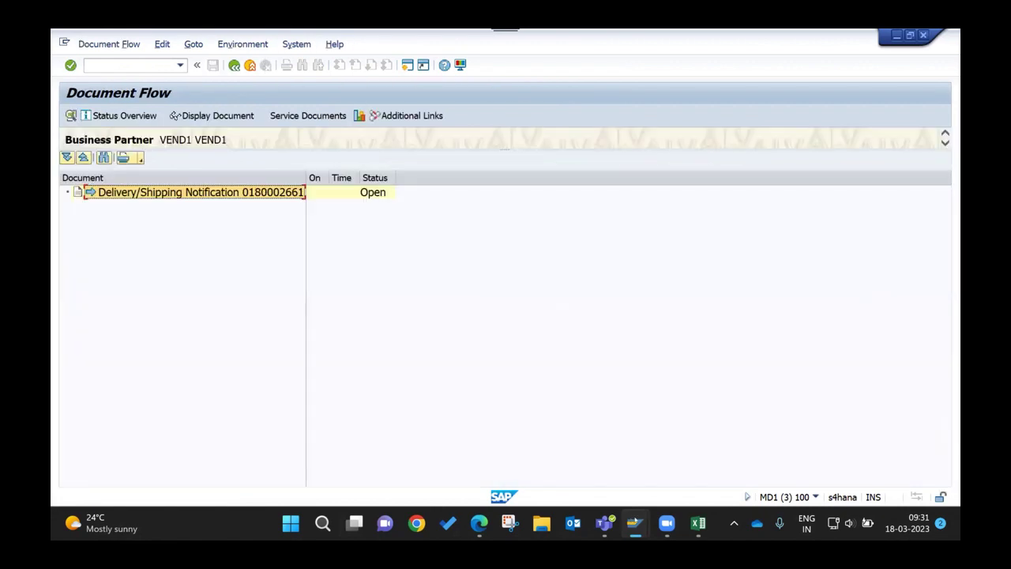
- Search the qRFC Monitor's inbound queues for the new delivery's number and open the matching queue
click(761, 456)
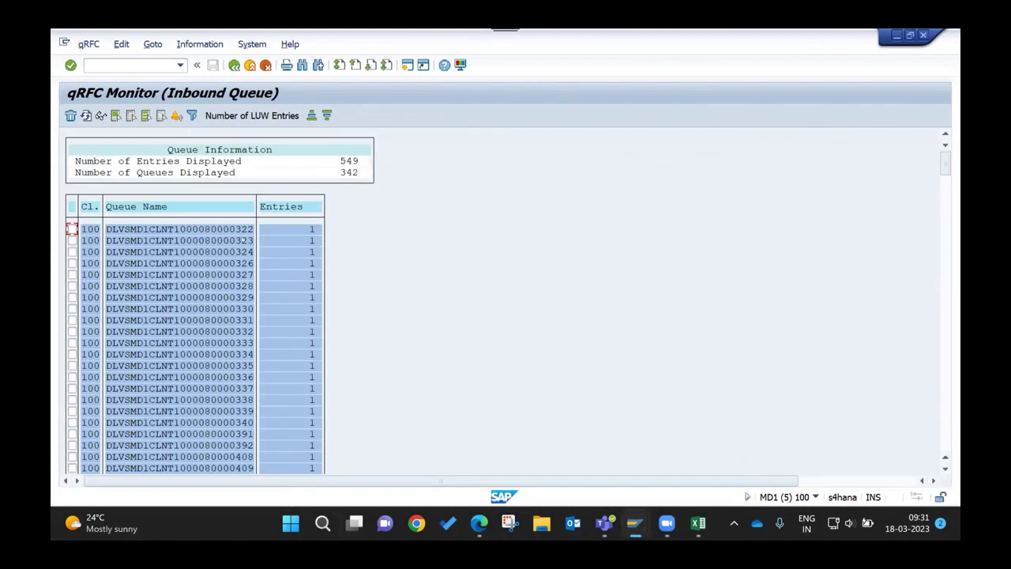
key(ctrl+f)
text(180002661)
key(Return)
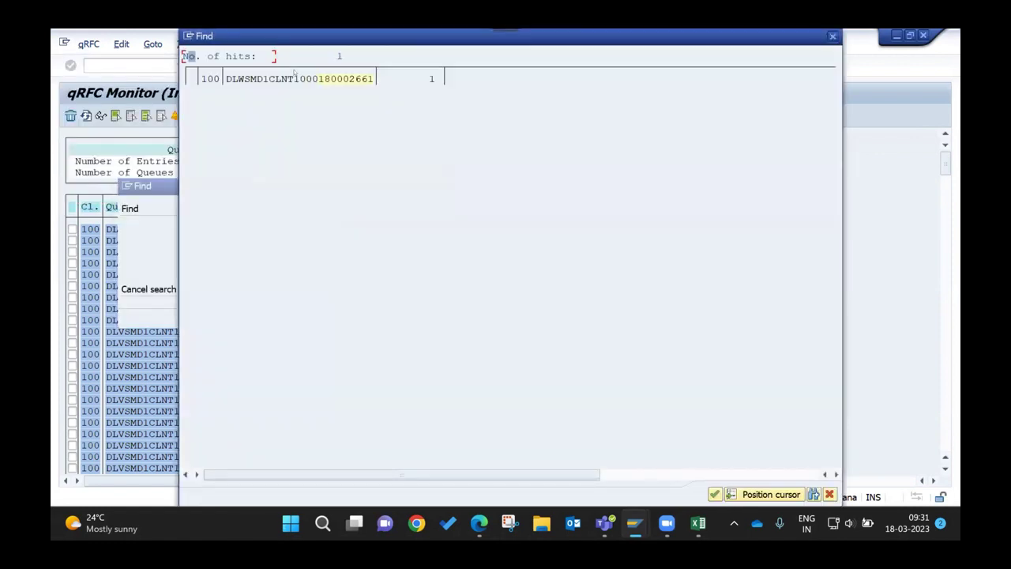
double_click(281, 78)
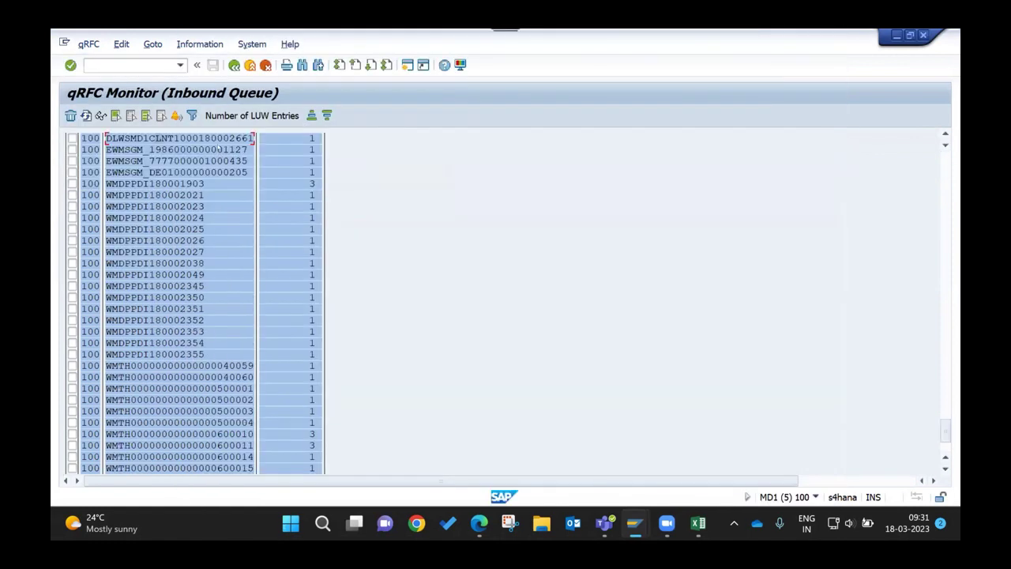
double_click(220, 138)
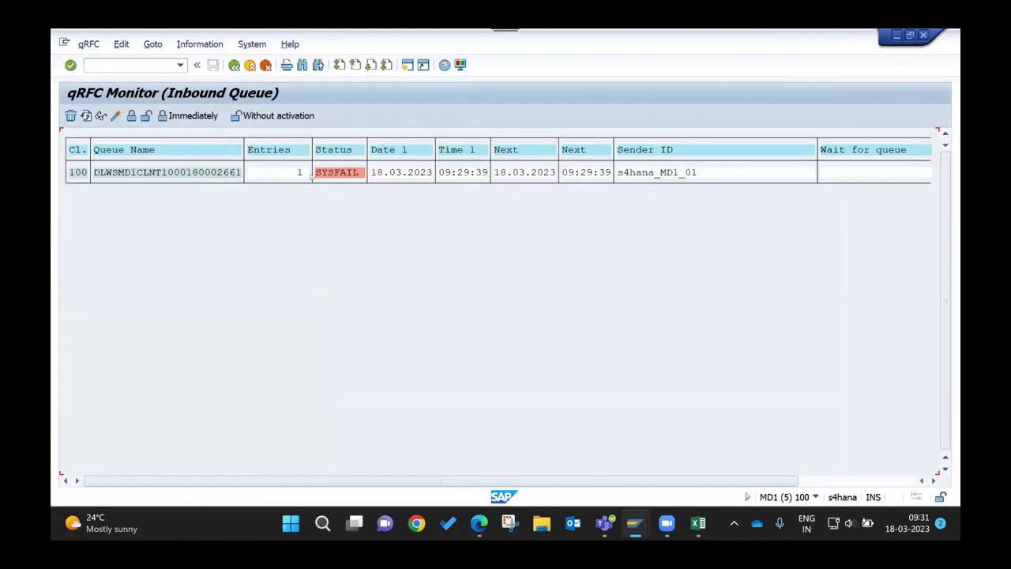
- Read the error message behind the queue's SYSFAIL status and close it
double_click(327, 176)
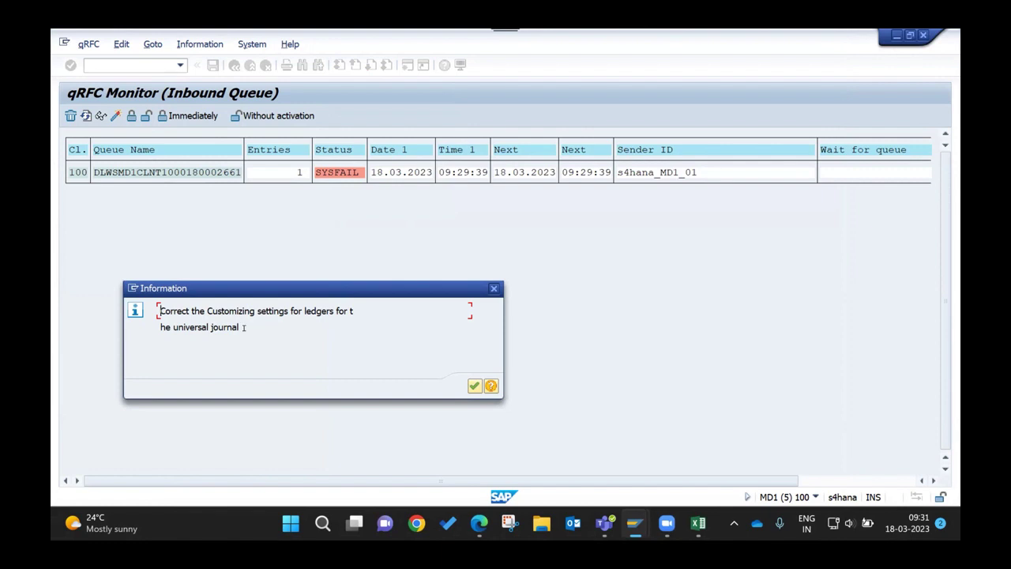
drag(238, 326, 153, 306)
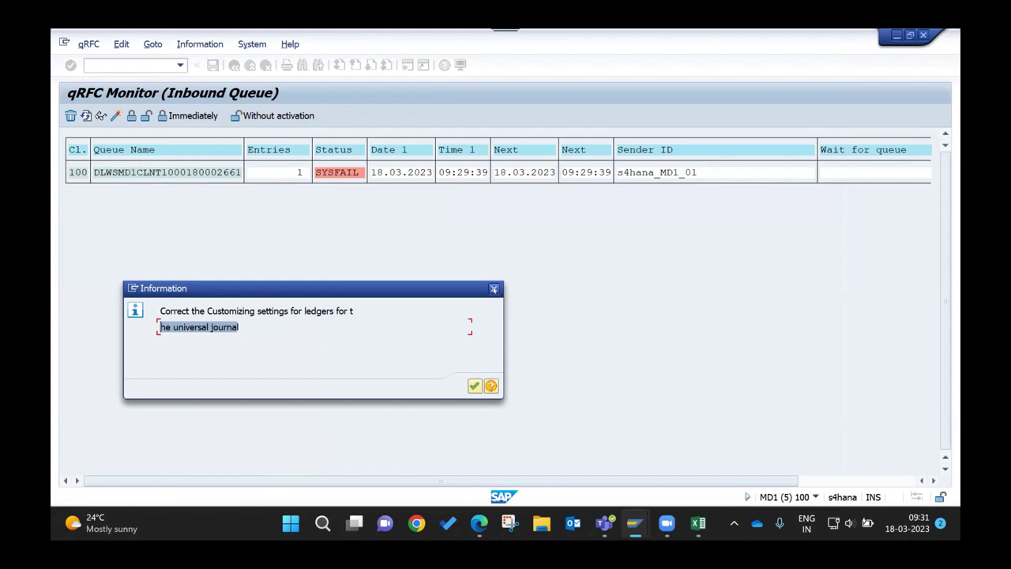
click(494, 288)
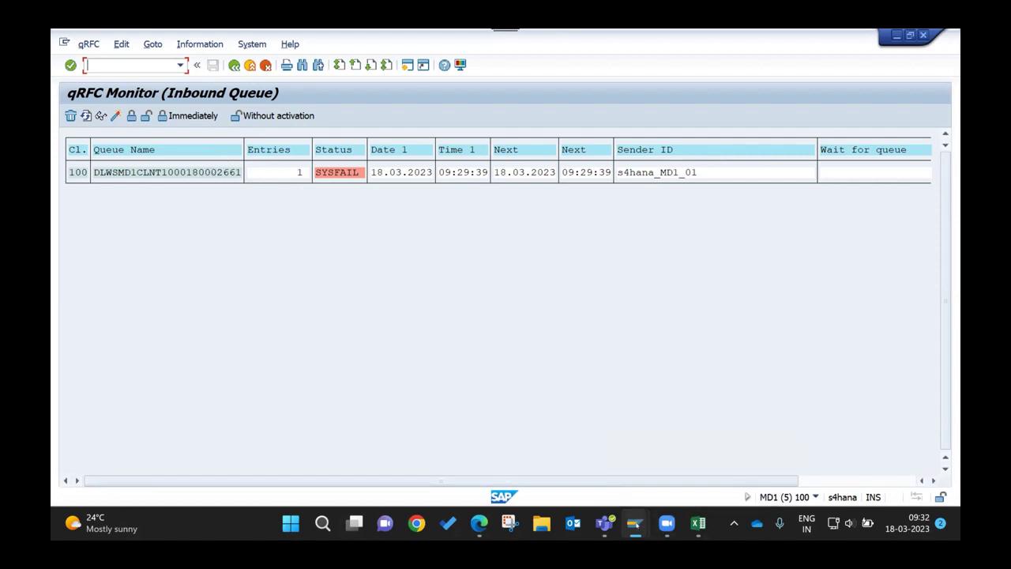
- Start transaction ME21N in the "Document Flow" session
mouse_move(636, 523)
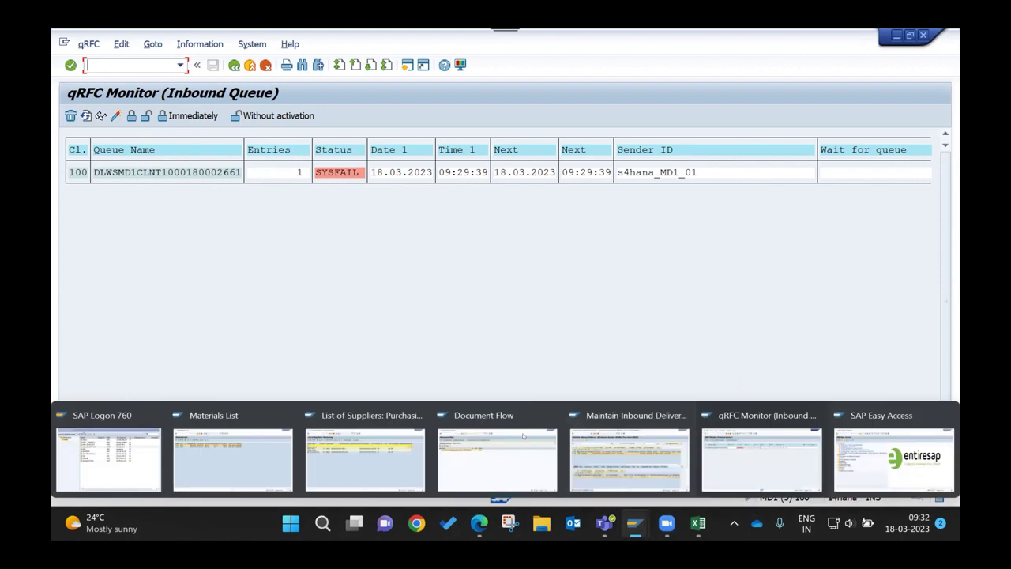
click(501, 455)
click(138, 63)
text(/nme2)
text(3n)
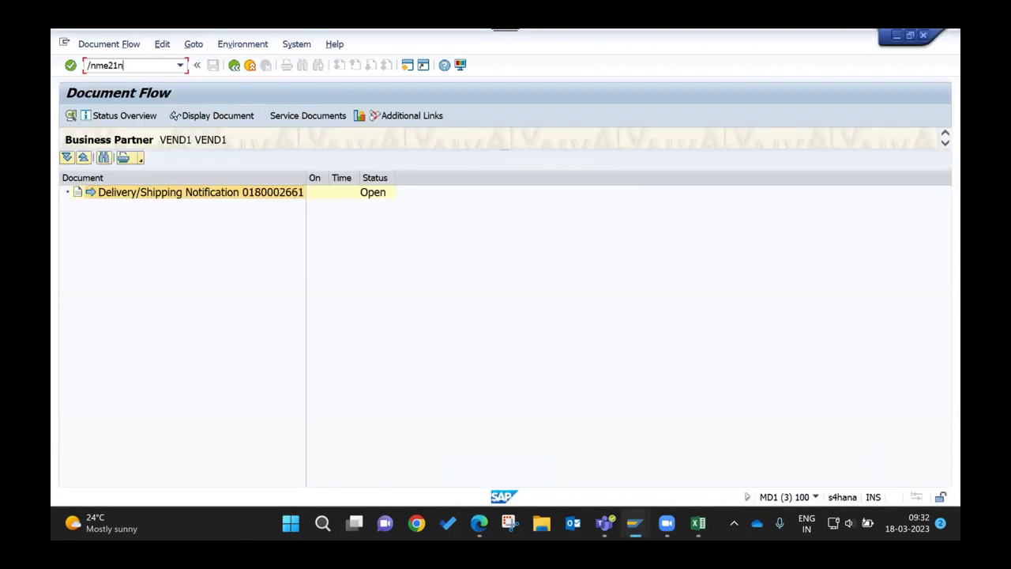
key(Return)
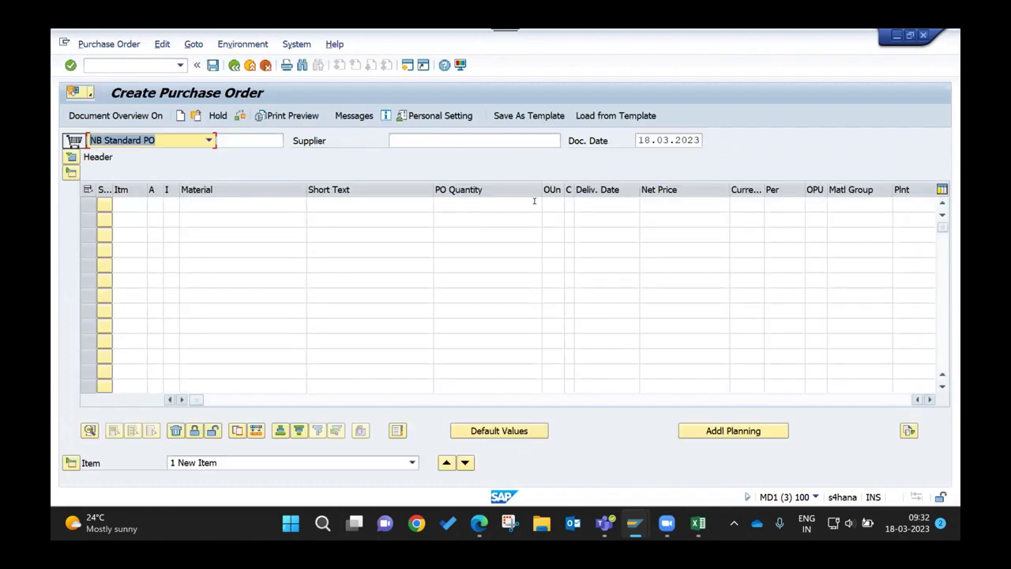
- Create a standard purchase order for PROD-1 by referencing item 10 of an existing purchase order, and save it
click(598, 401)
click(624, 204)
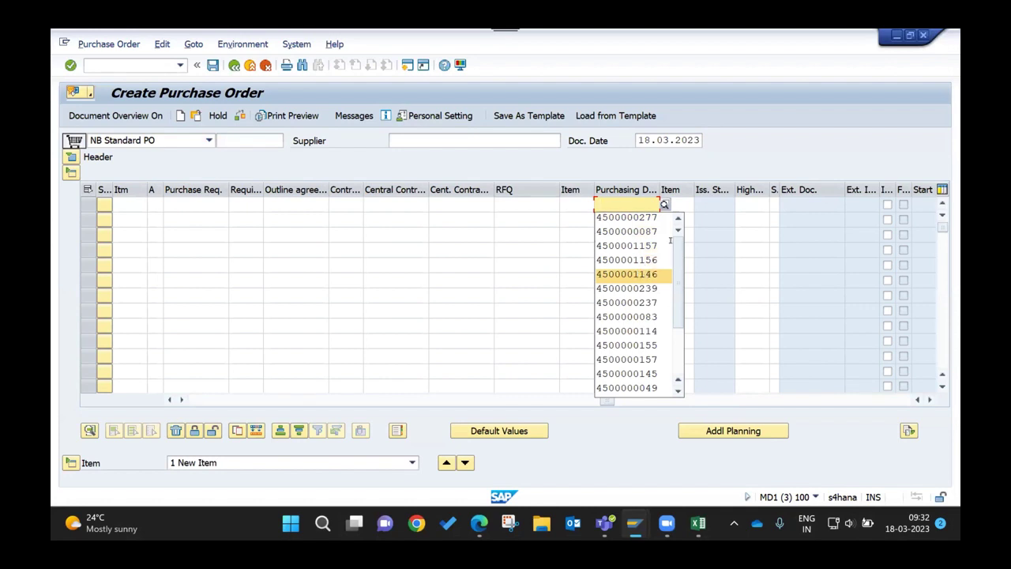
click(646, 273)
click(676, 200)
text(10)
key(Return)
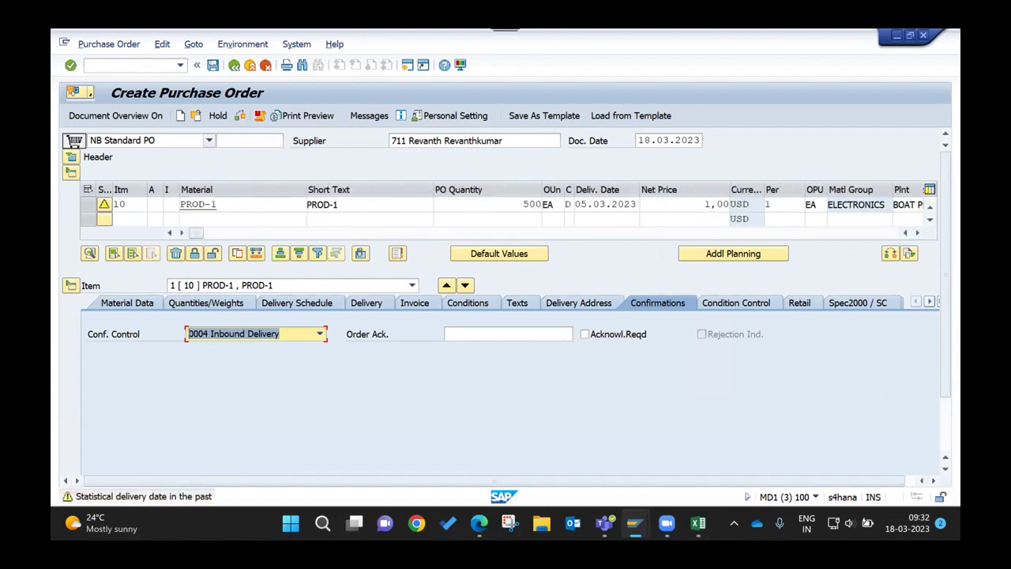
click(213, 64)
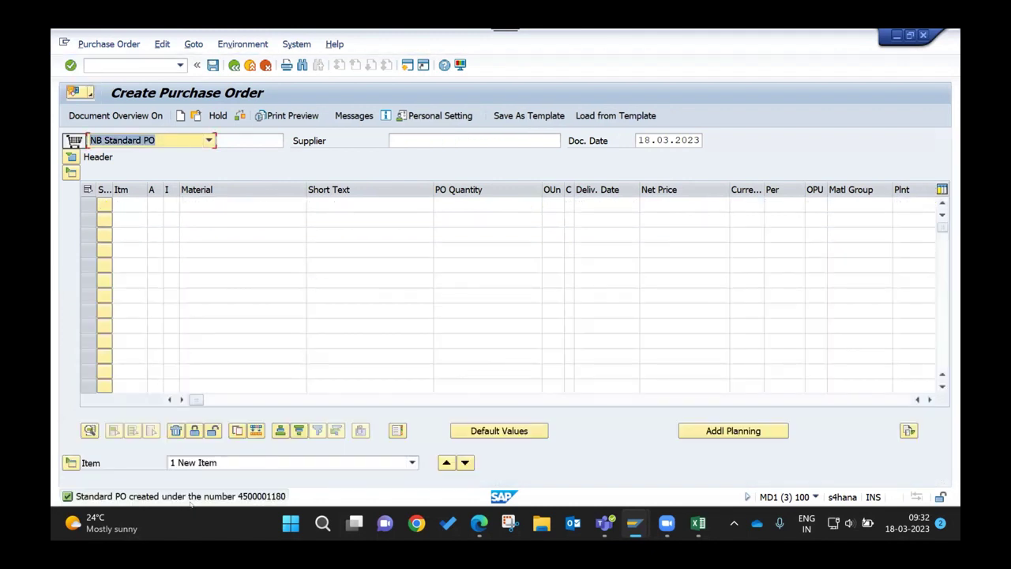
- Create an inbound delivery in transaction VL31N for the new purchase order with a delivery quantity of 5 EA, and save it
click(128, 65)
text(/)
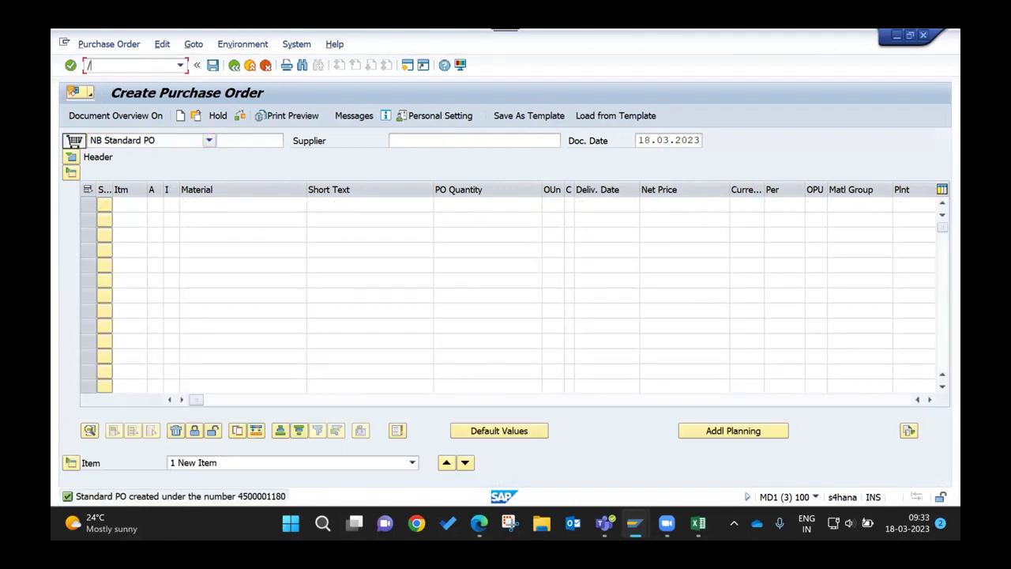
text(nvl31n)
key(Return)
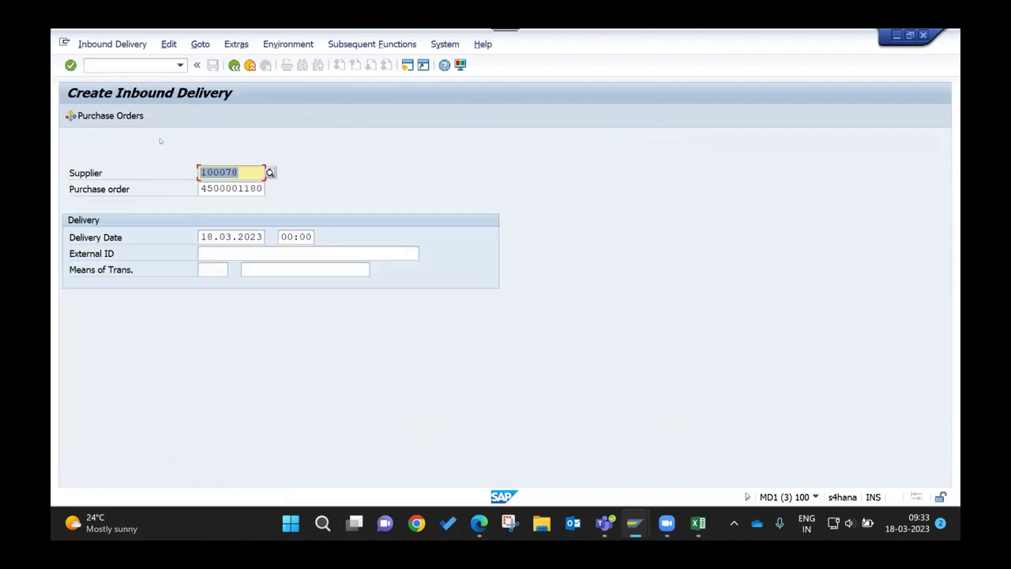
click(251, 188)
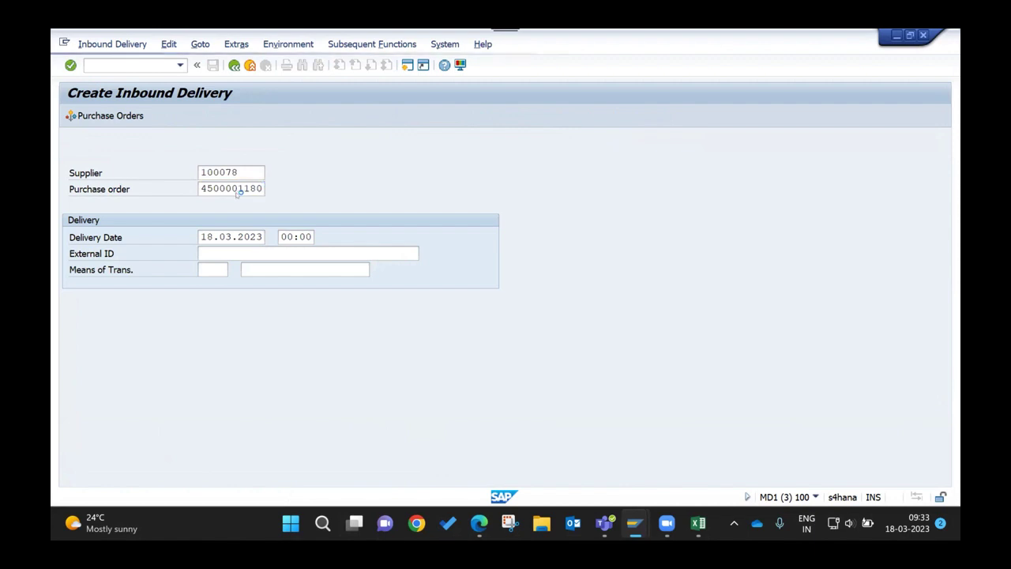
key(Return)
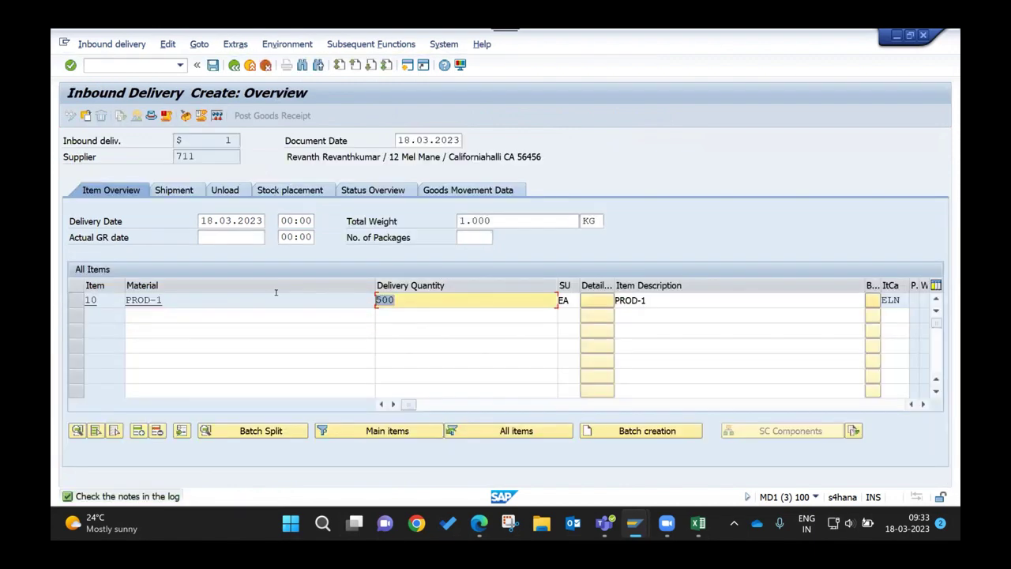
text(5)
key(Return)
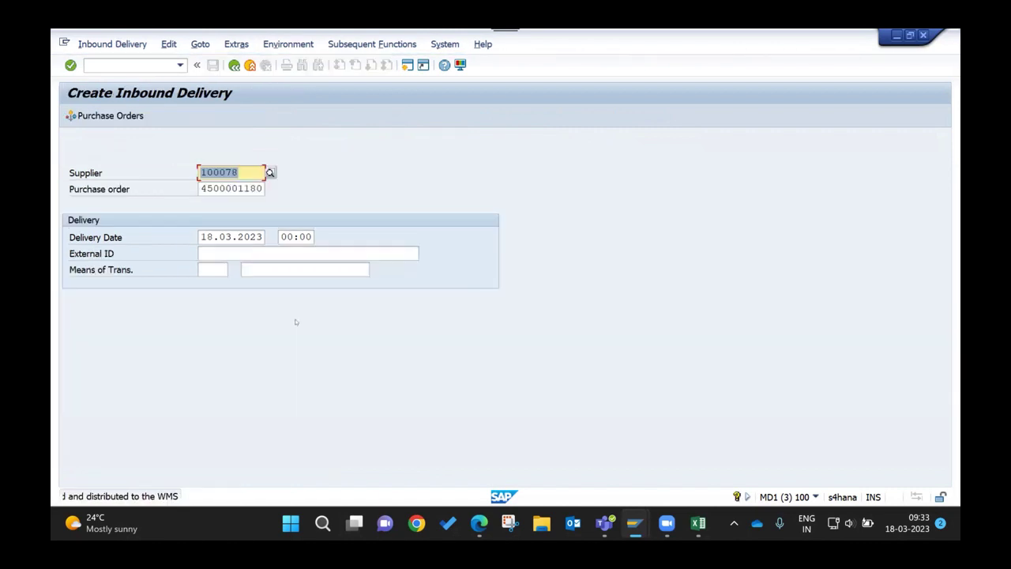
- Copy the new inbound delivery's number from the details of the save message and close them
double_click(190, 496)
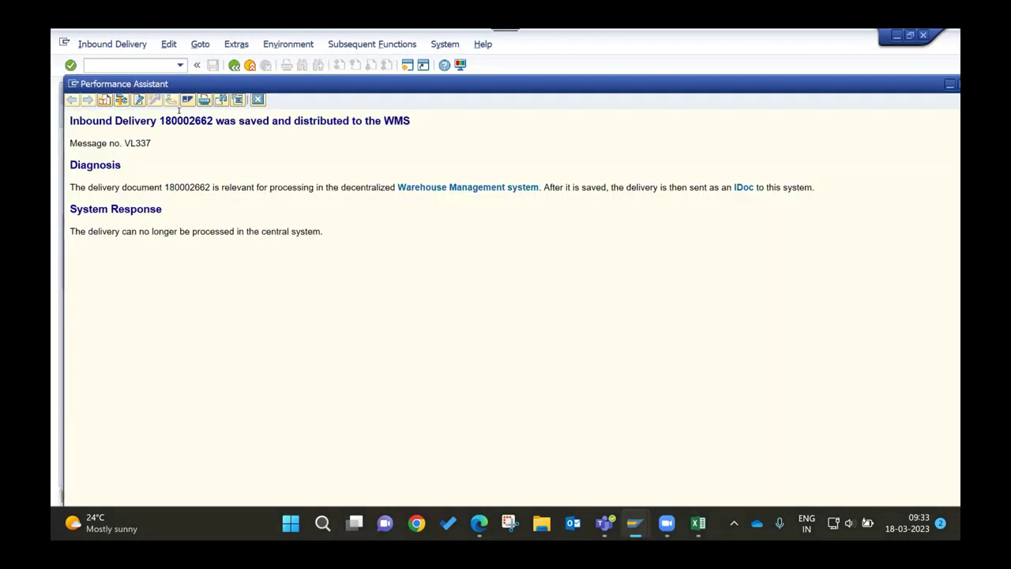
double_click(181, 117)
key(ctrl+c)
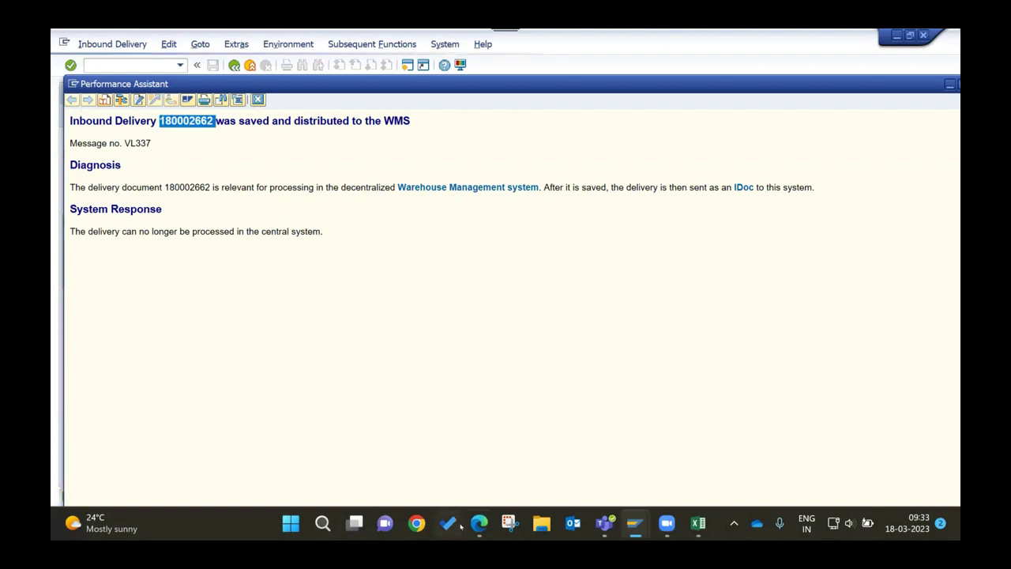
click(257, 100)
- Find the copied delivery in the Maintain Inbound Delivery session, switch to warehouse BOAT and post its goods receipt
mouse_move(635, 523)
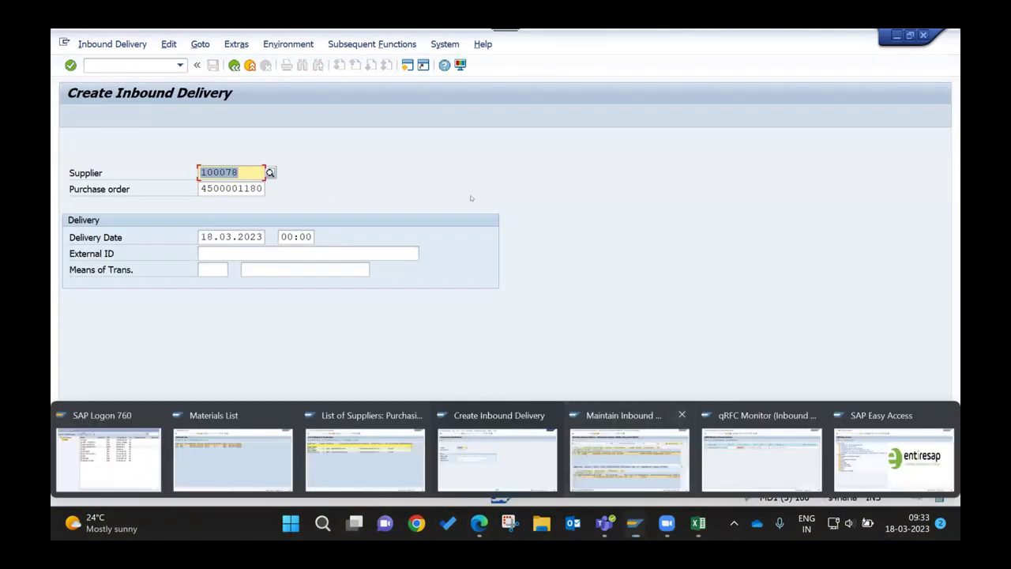
click(632, 463)
key(ctrl+v)
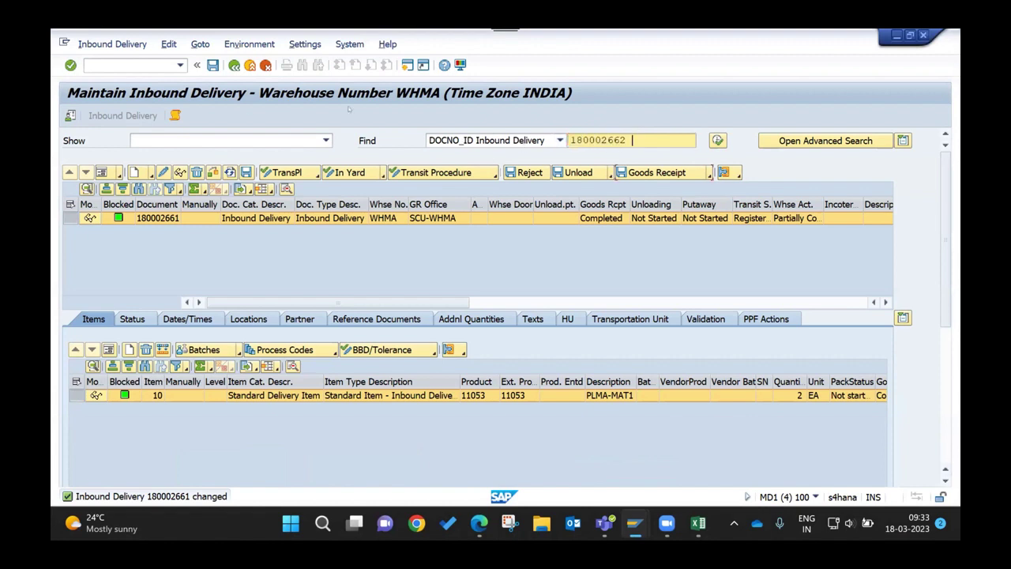
key(Return)
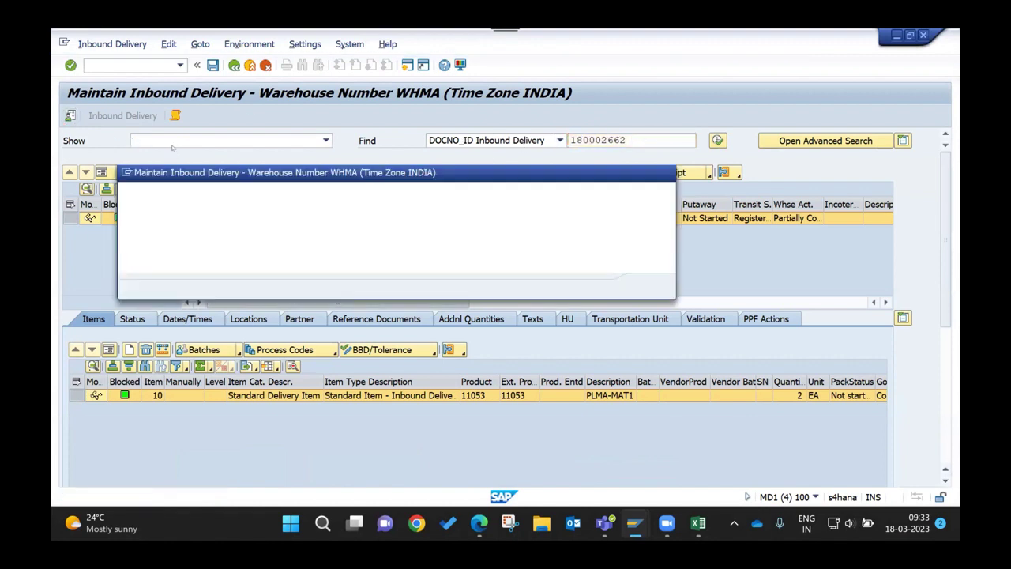
text(BOAT)
key(Return)
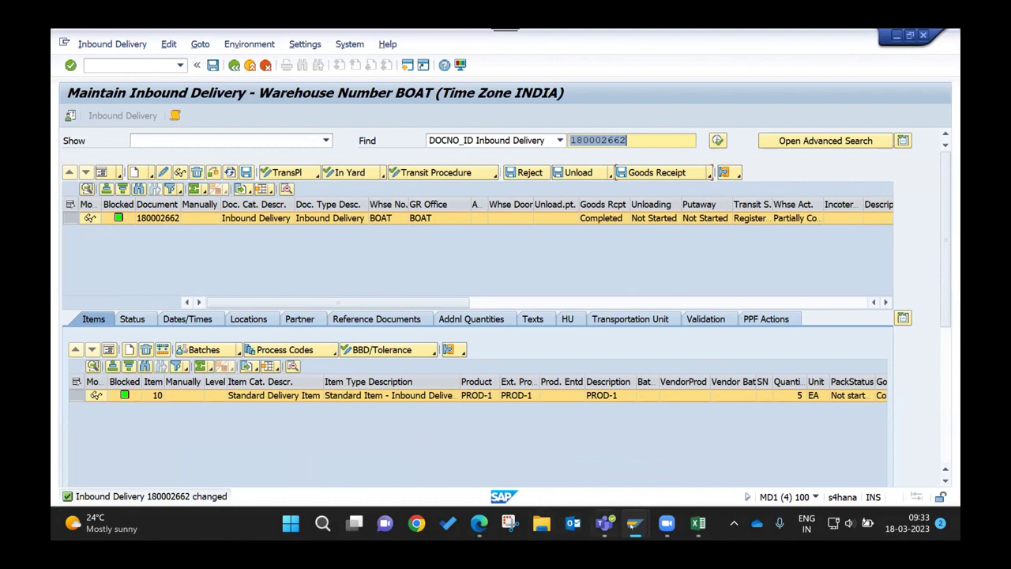
- Display the new inbound delivery in the "Create Inbound Delivery" session and open its document flow
mouse_move(632, 525)
click(498, 458)
click(113, 43)
click(103, 88)
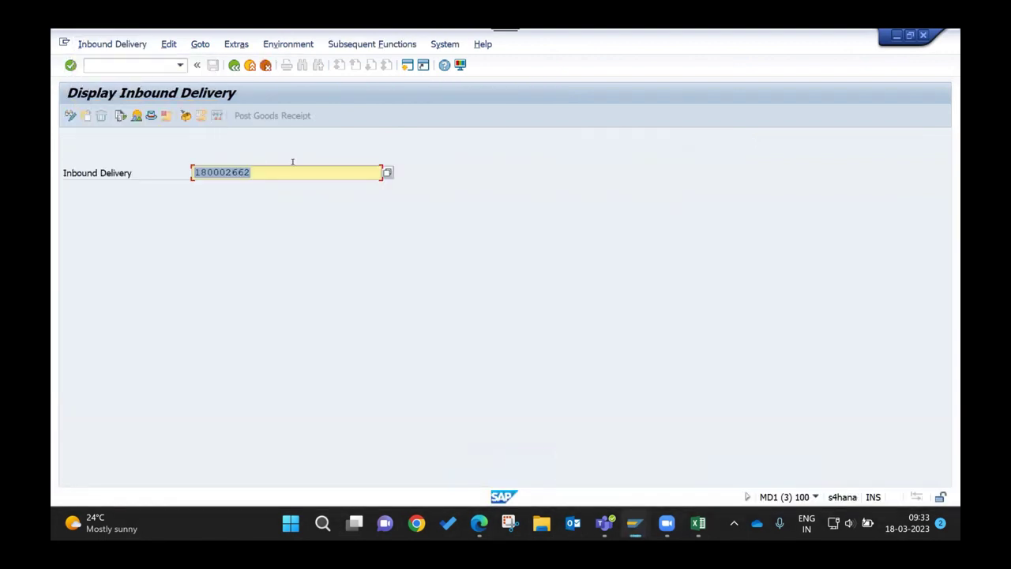
key(Return)
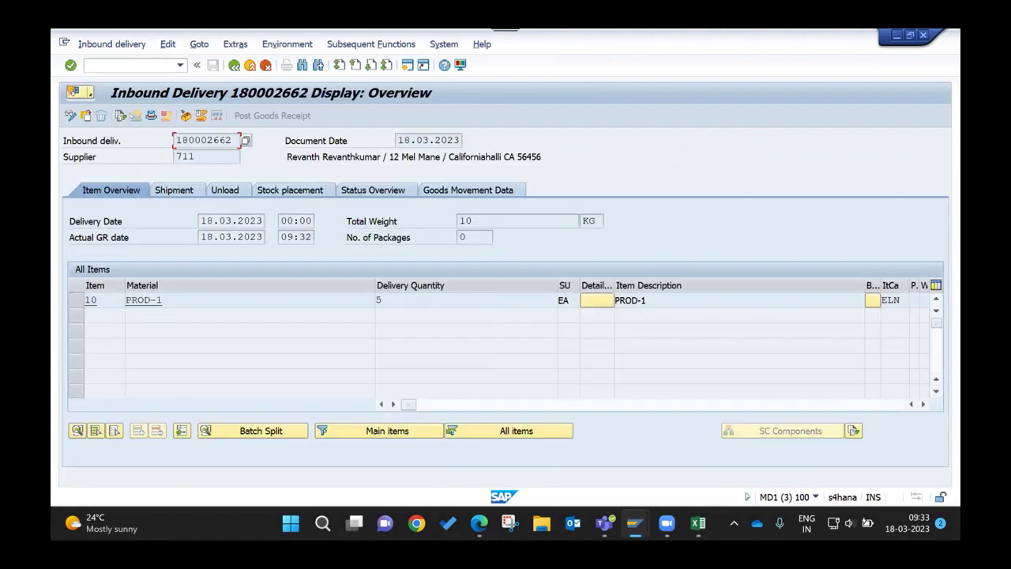
click(185, 116)
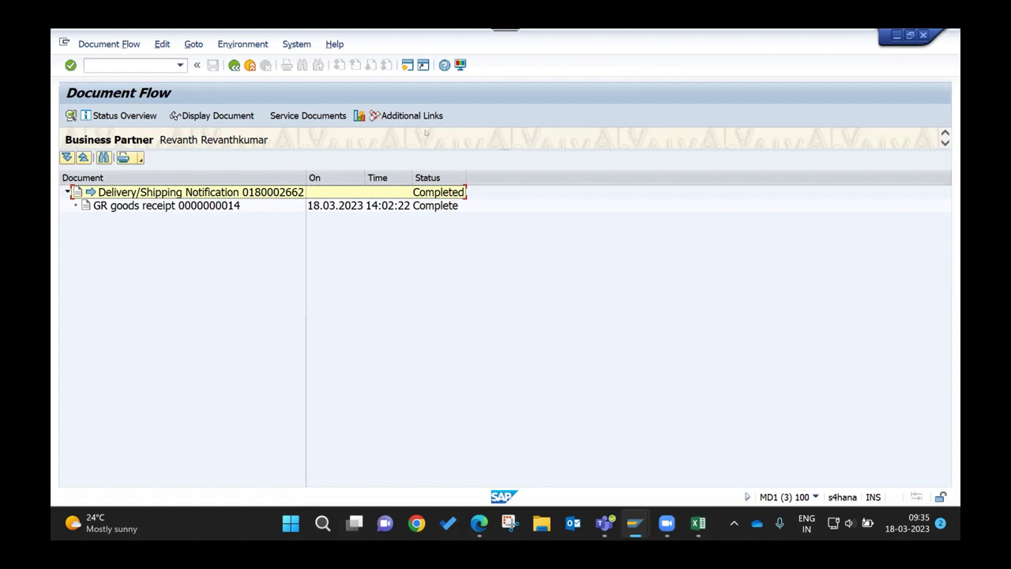
- Run the MMBE stock overview for material 11053 in plant PLMA
click(86, 65)
text(/nmmbe)
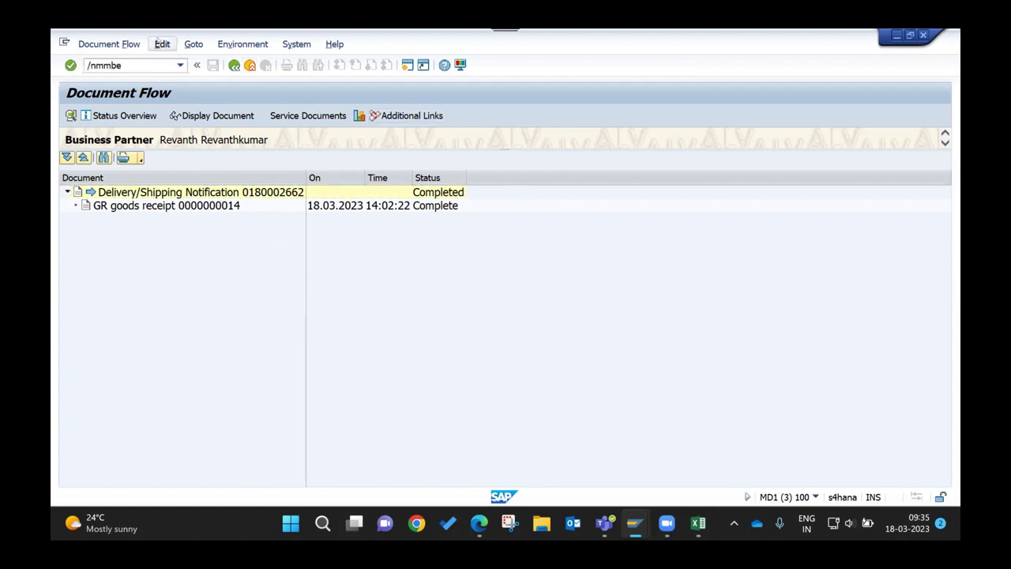
key(Return)
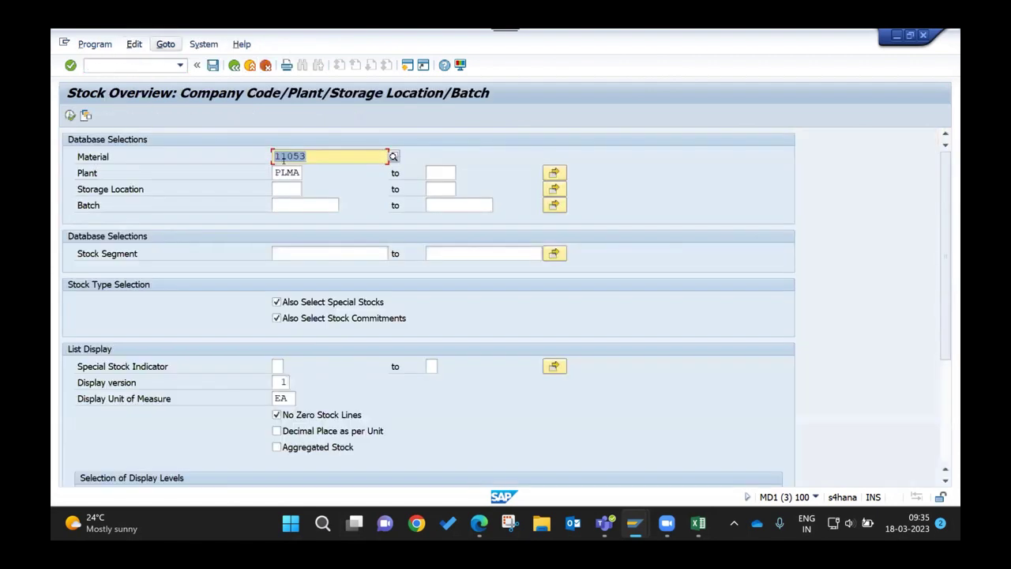
click(71, 115)
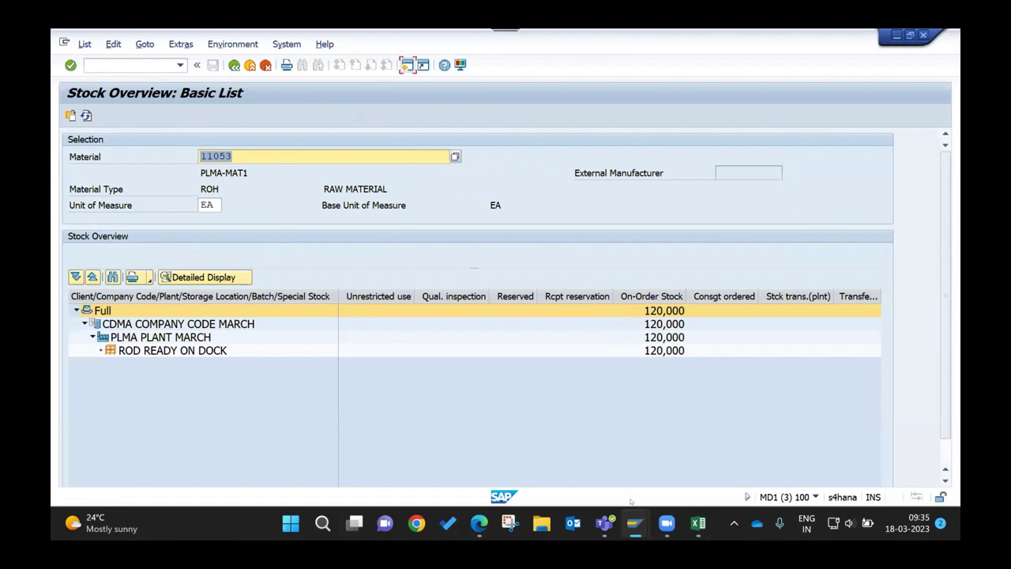
- Open the Warehouse Management Monitor from the Maintain Inbound Delivery session for warehouse WHMA with monitor SAP
mouse_move(635, 523)
click(628, 458)
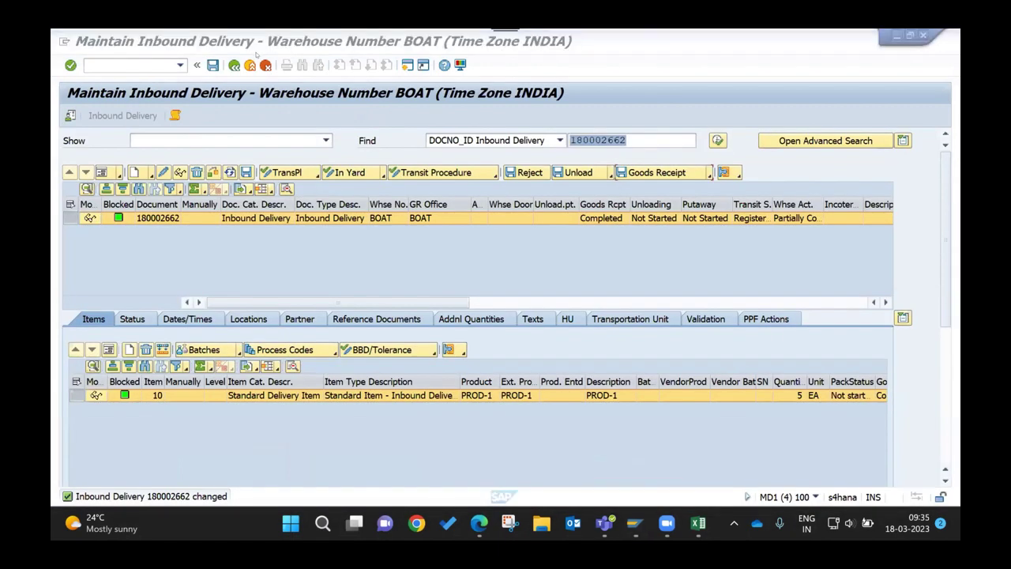
click(249, 44)
click(249, 124)
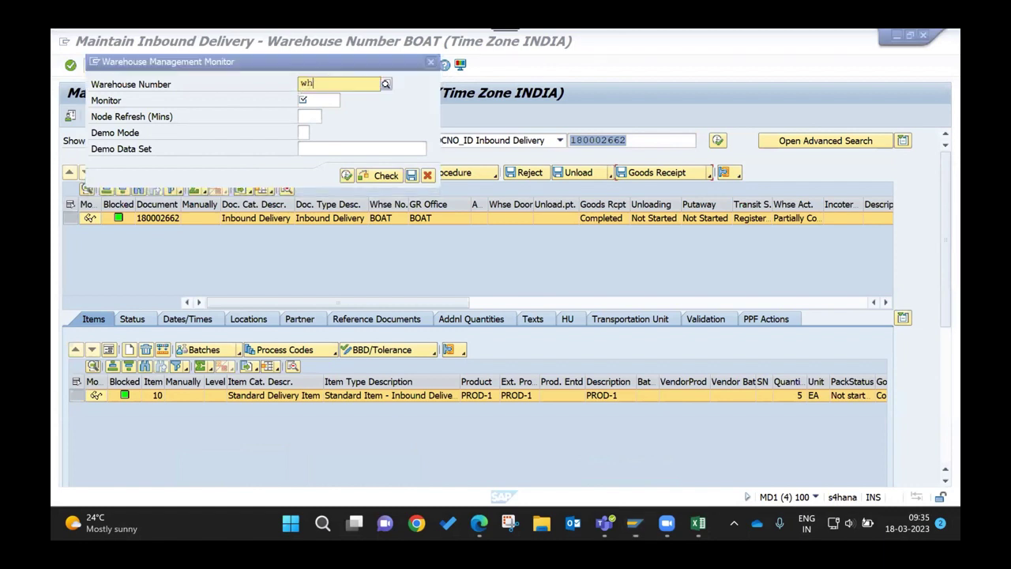
text(whma)
key(Tab)
text(sap)
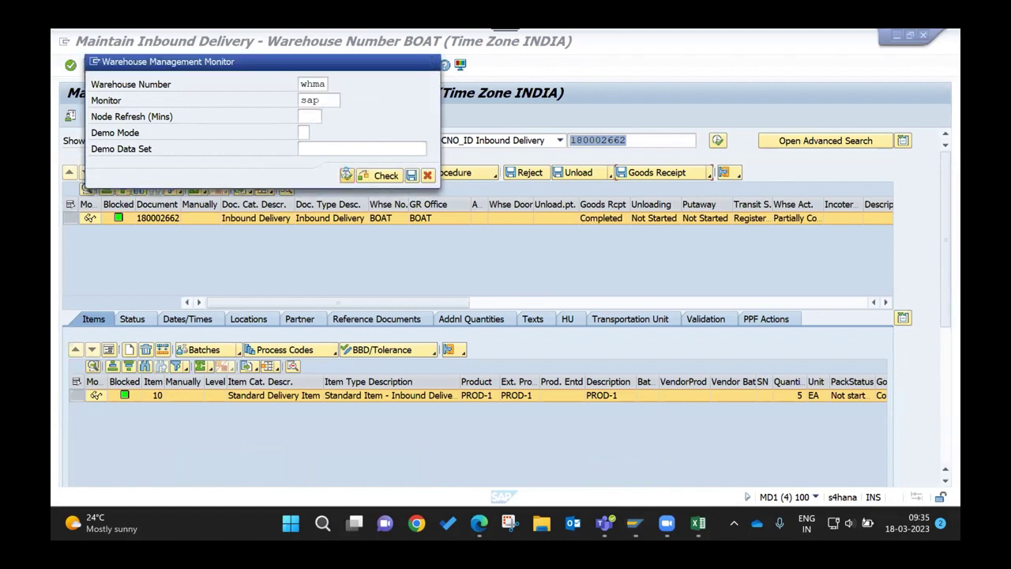
click(349, 175)
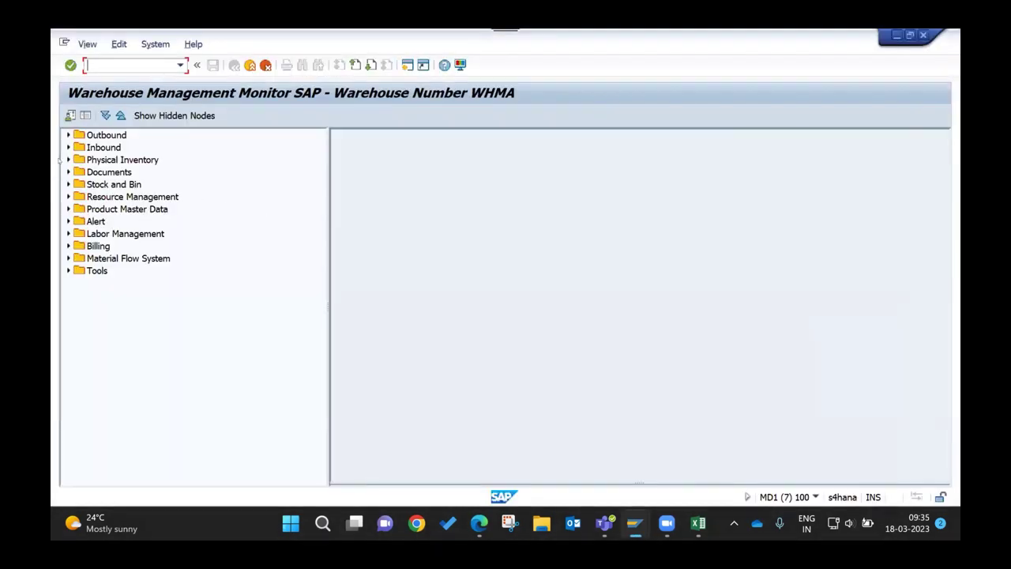
- Expand the Stock and Bin node and its Storage Bin subnode in the monitor
click(69, 160)
click(69, 160)
click(68, 184)
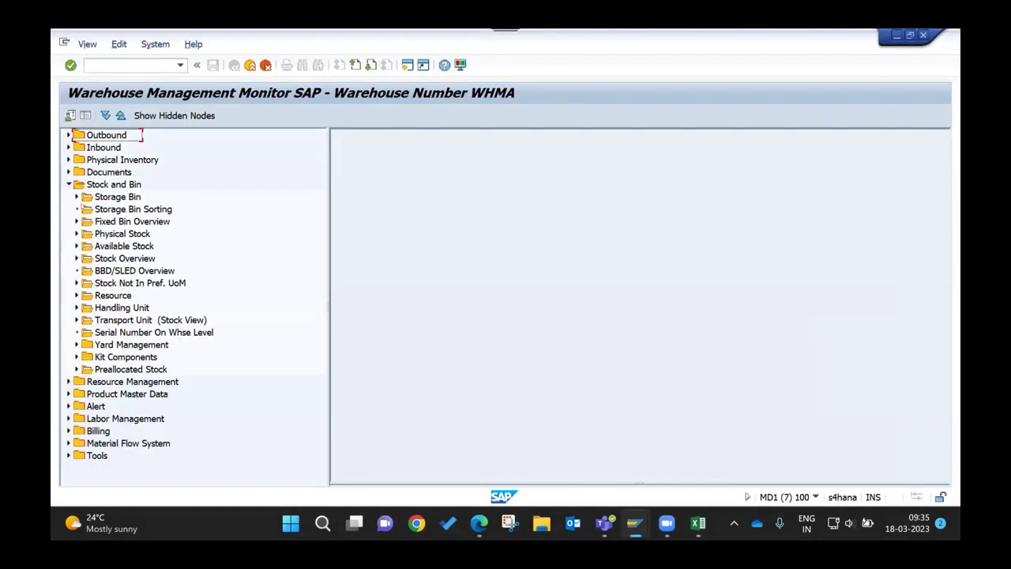
click(76, 197)
click(126, 209)
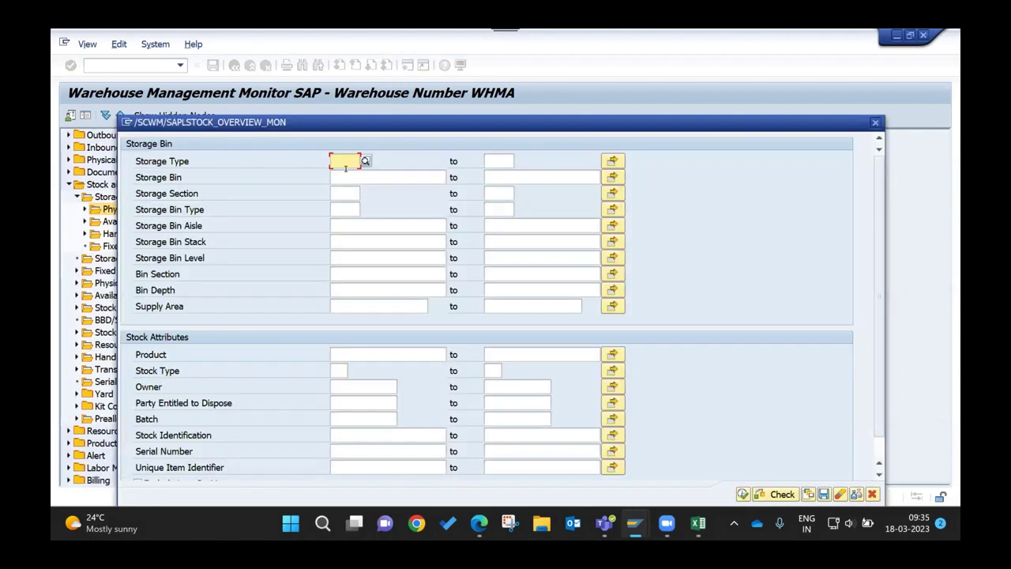
click(349, 354)
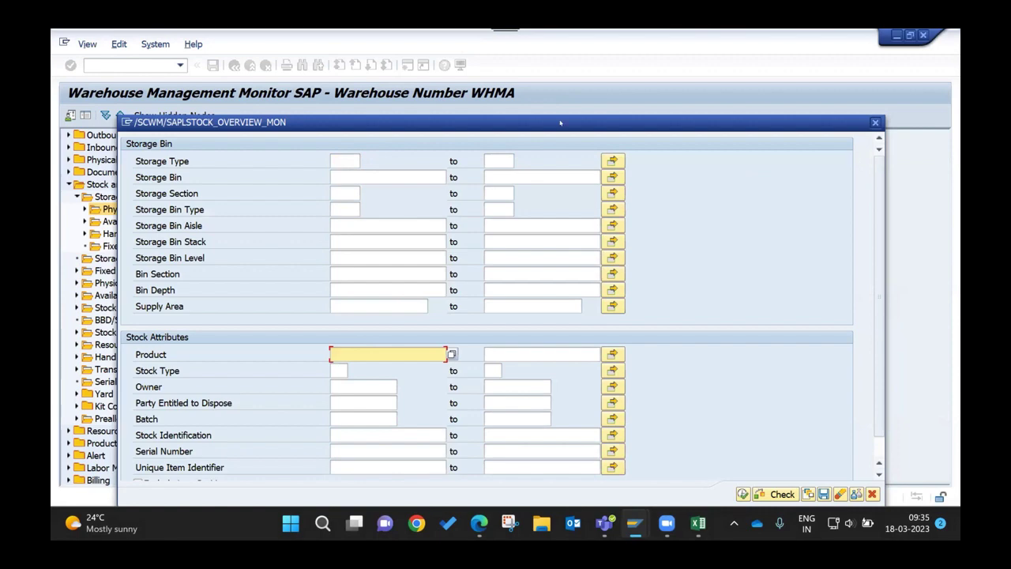
drag(782, 117, 715, 117)
click(809, 120)
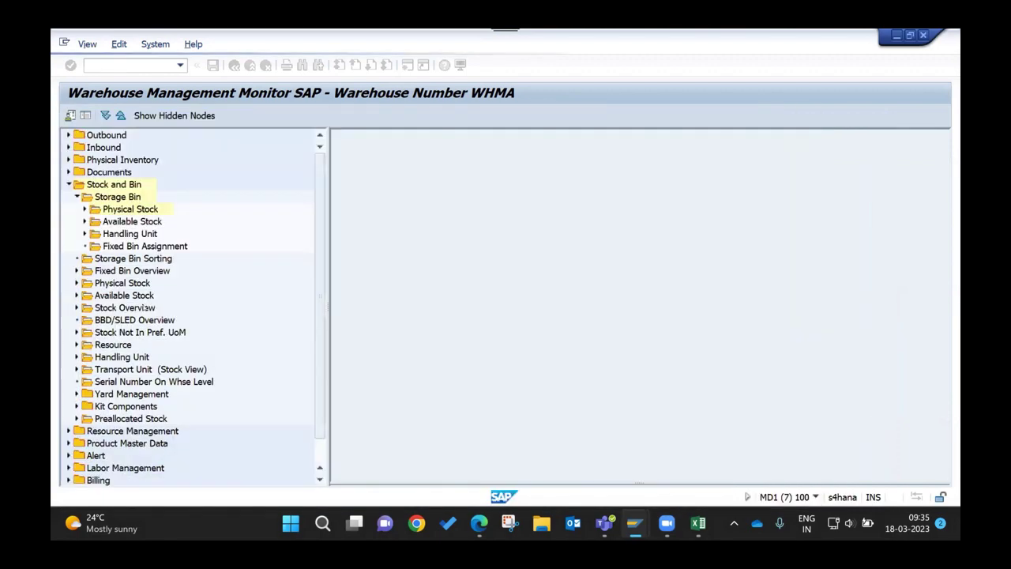
- List the available stock of product 11053 under Storage Bin and examine its storage bins, stock types and goods receipt times and dates
double_click(131, 221)
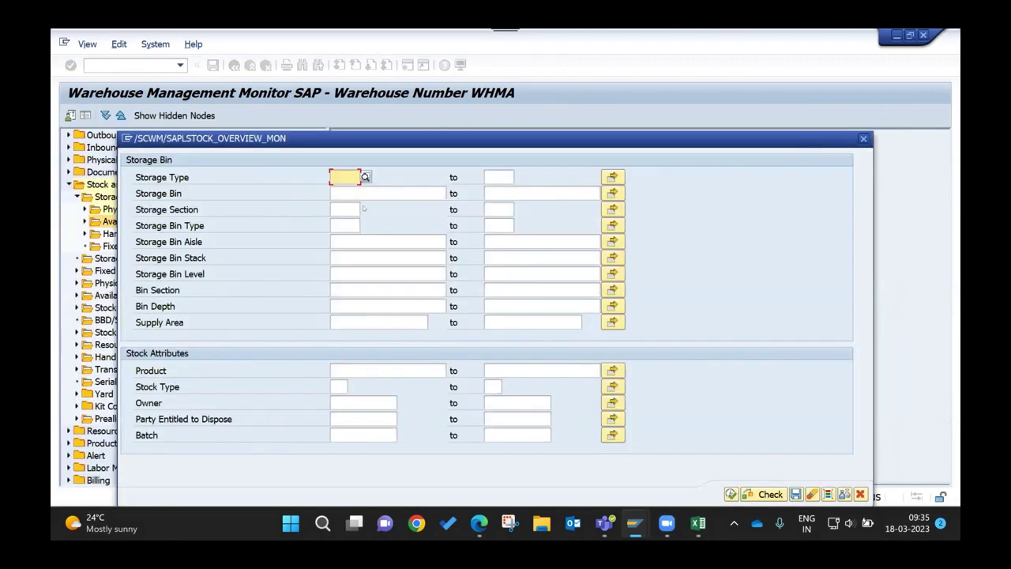
click(344, 369)
text(1)
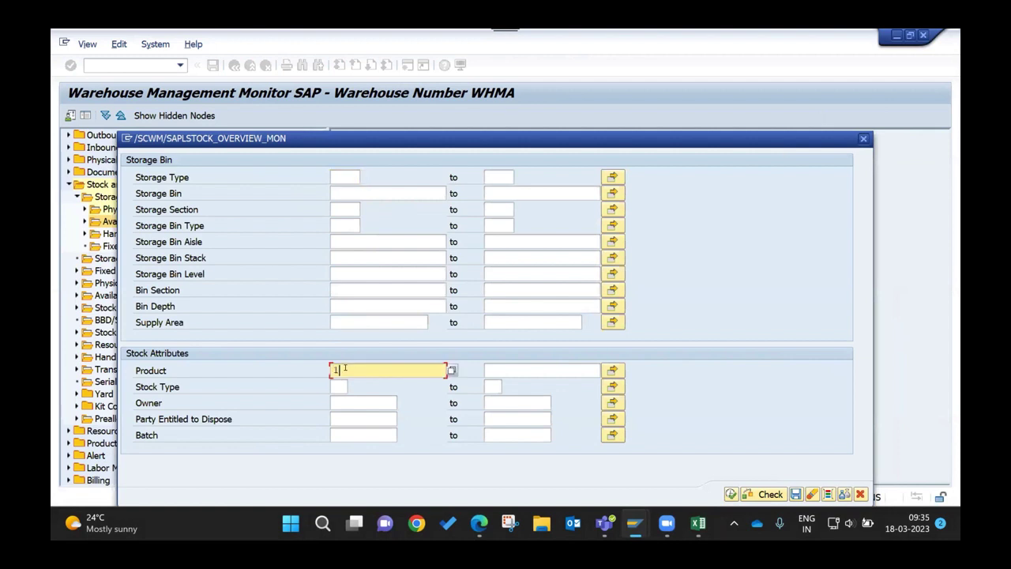
text(1053)
click(731, 494)
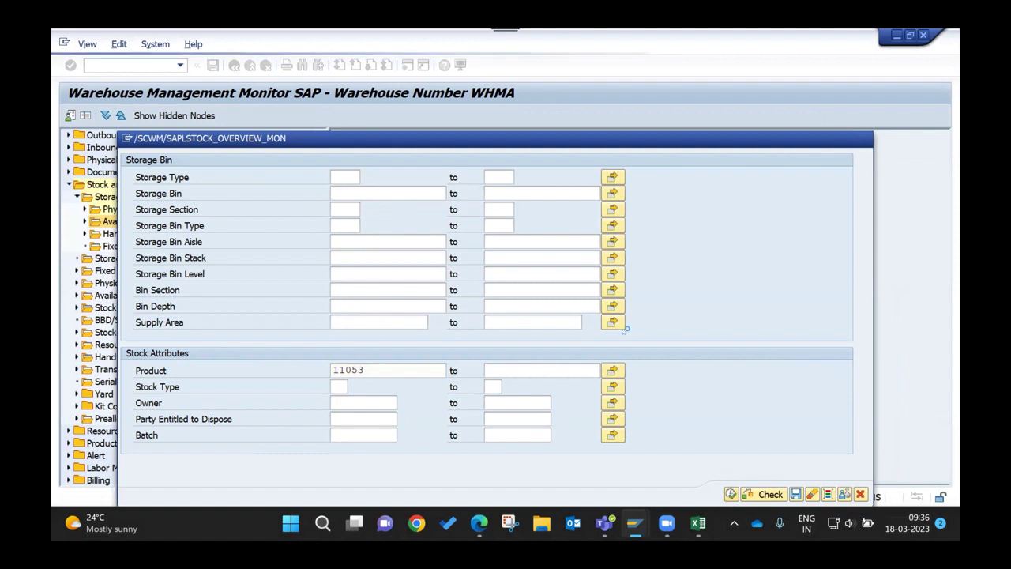
click(319, 322)
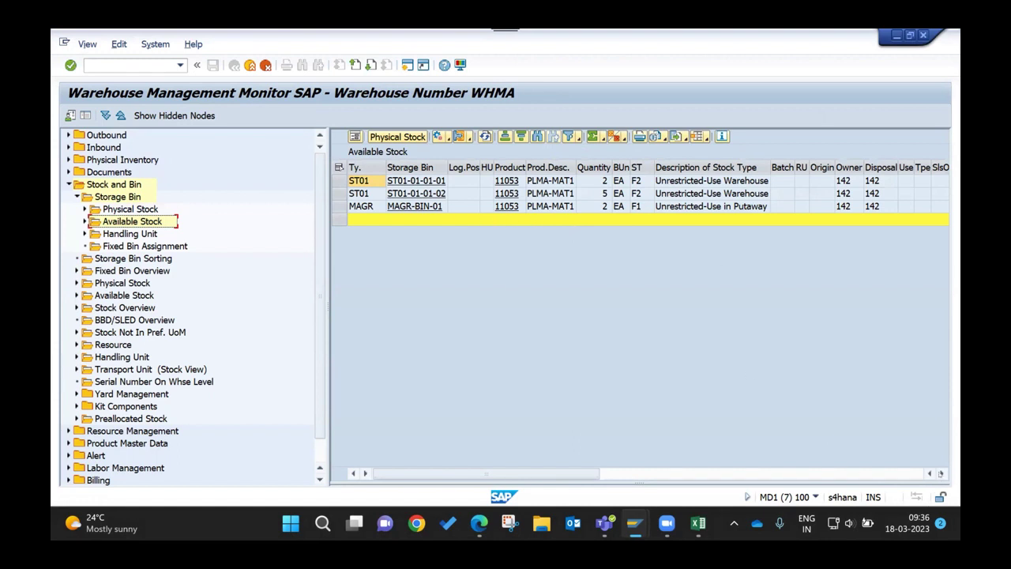
scroll(640, 194, right, 6)
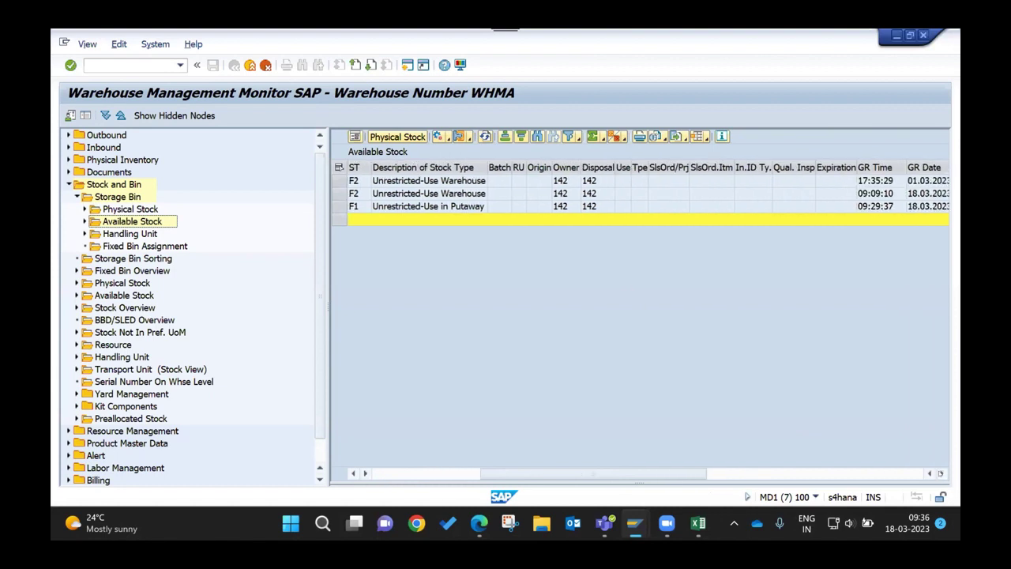
scroll(640, 193, right, 2)
click(711, 166)
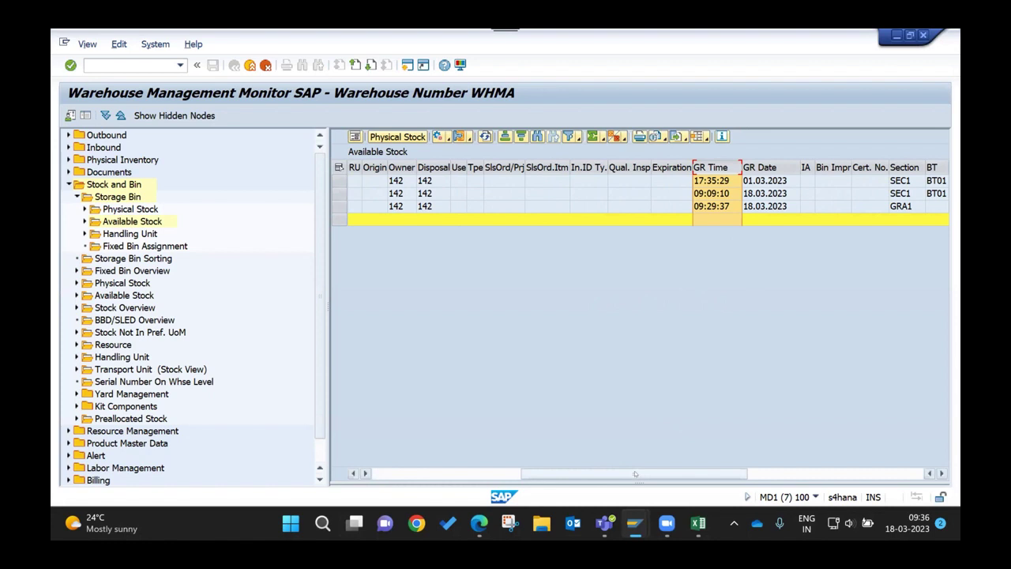
drag(636, 474, 471, 468)
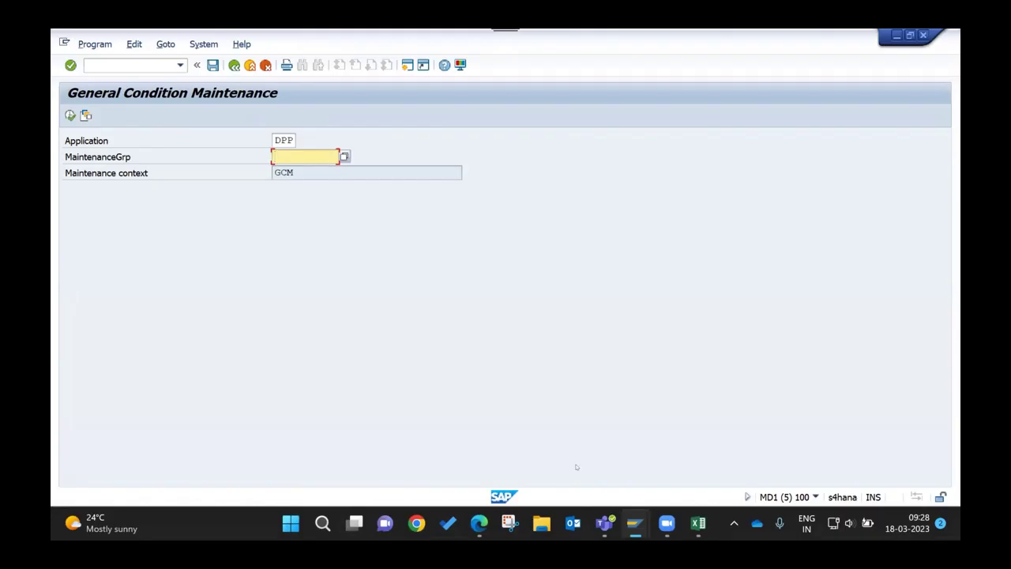
- Switch to the PPF applications customizing session and start a new standard purchase order with transaction ME21N
mouse_move(630, 525)
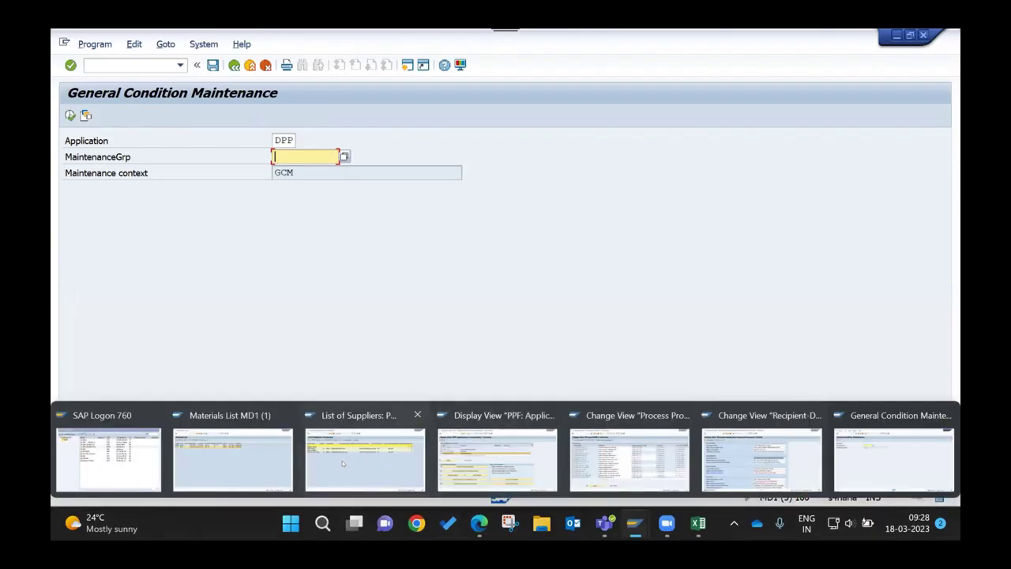
click(468, 459)
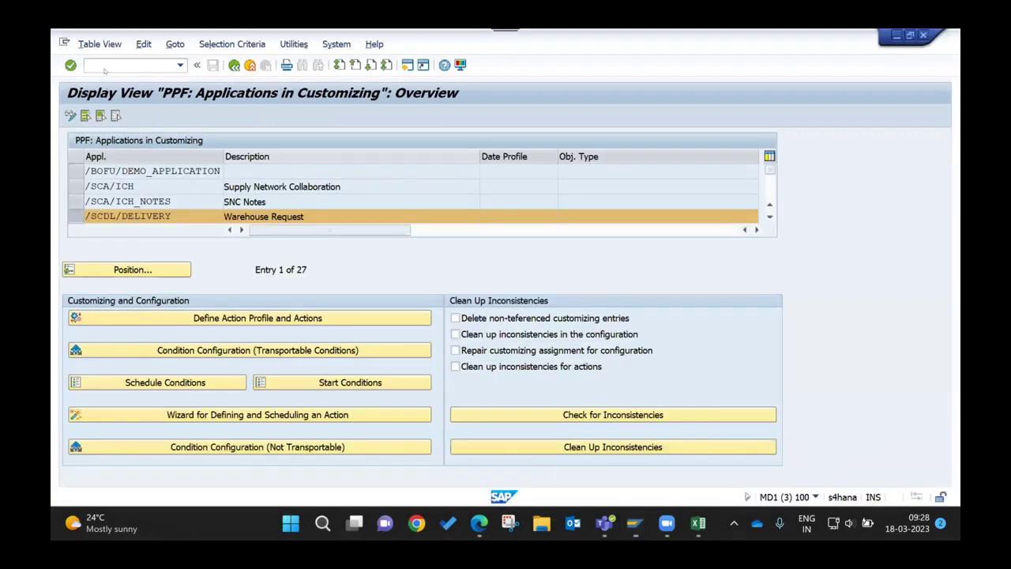
text(/nme21n)
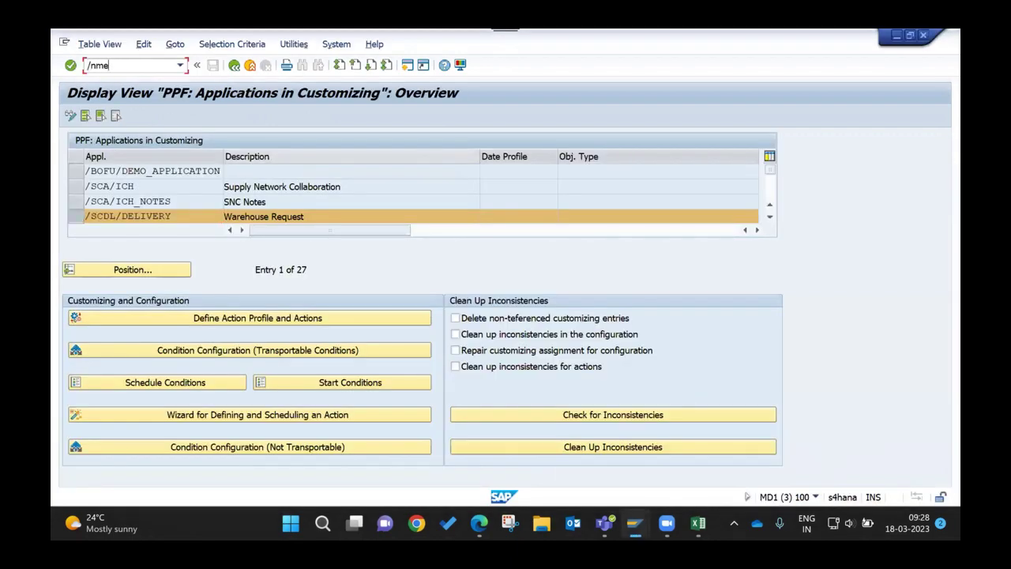
key(Return)
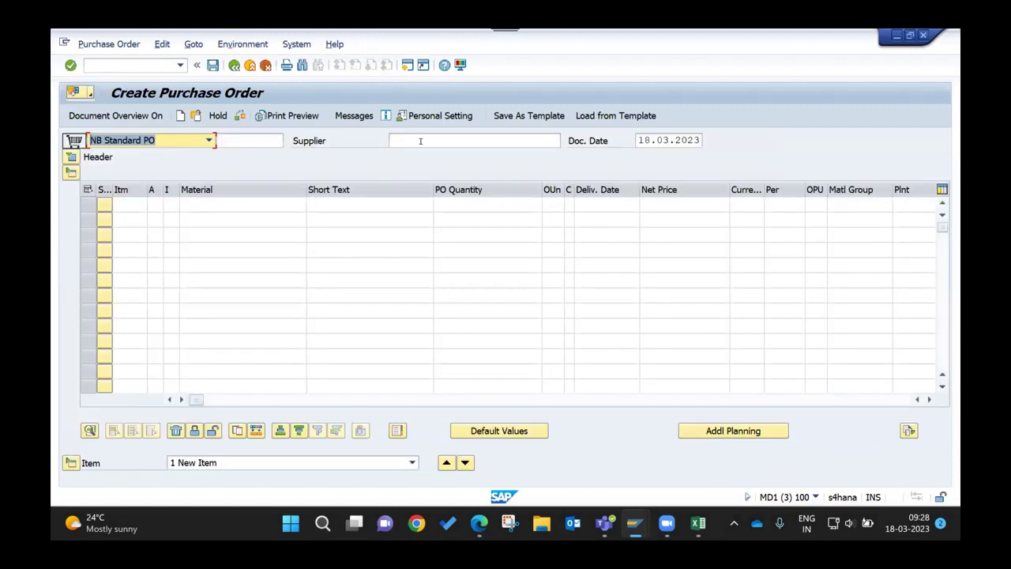
click(424, 143)
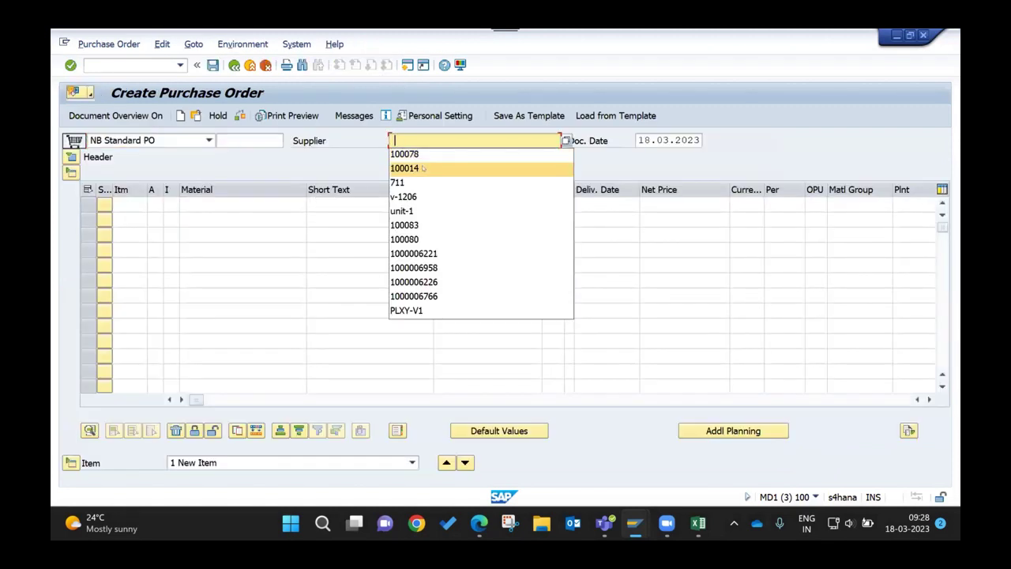
click(357, 353)
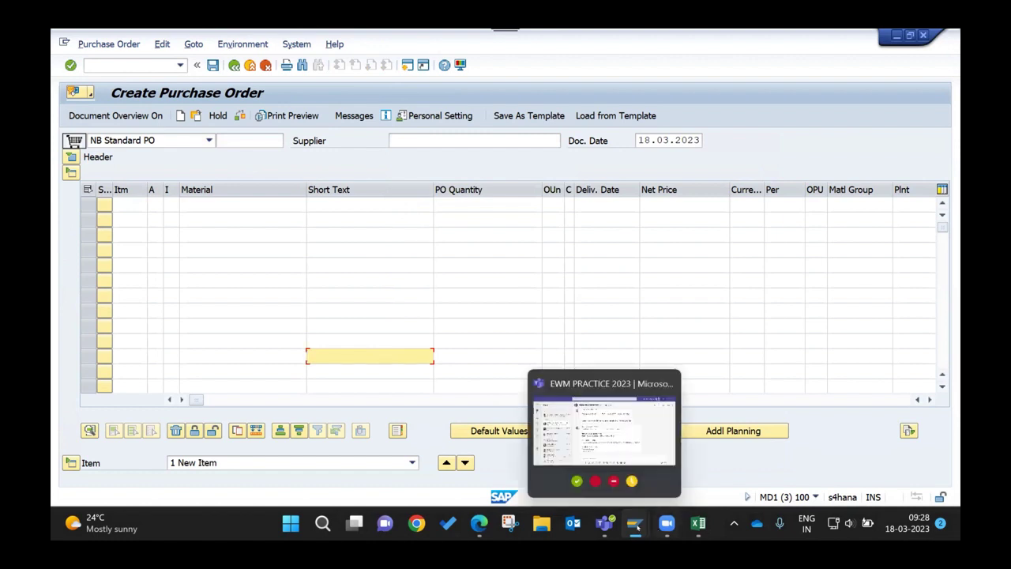
- Check the PLMA material numbers in the materials list and the vendor numbers in the supplier list, and return to the purchase order
mouse_move(635, 523)
click(248, 457)
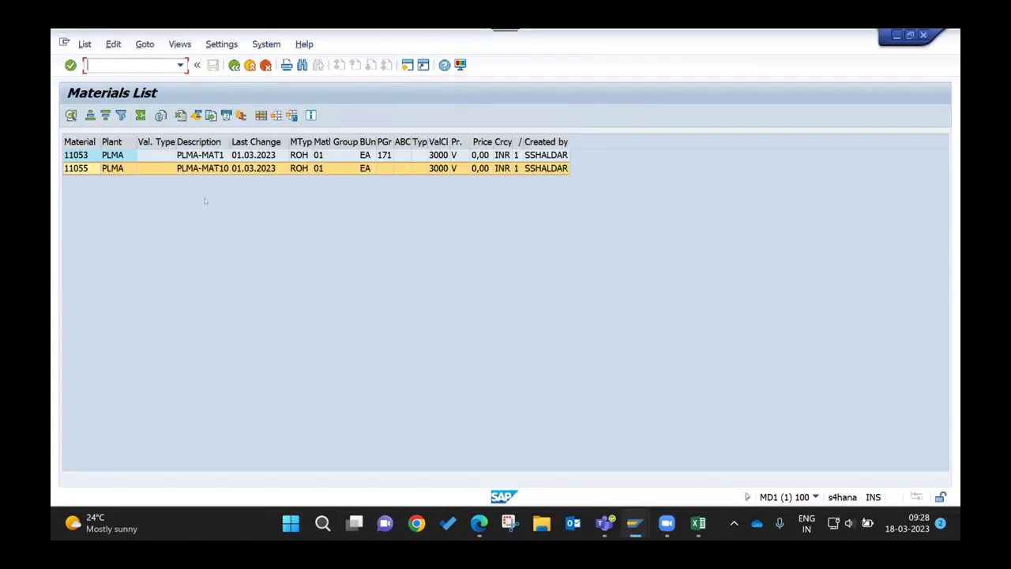
click(93, 169)
click(90, 154)
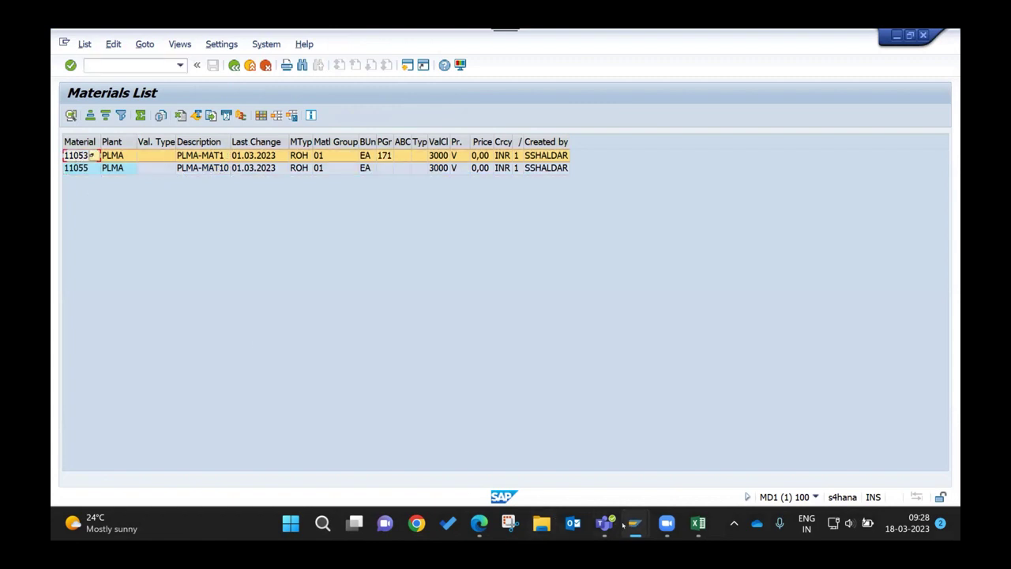
mouse_move(636, 523)
click(346, 449)
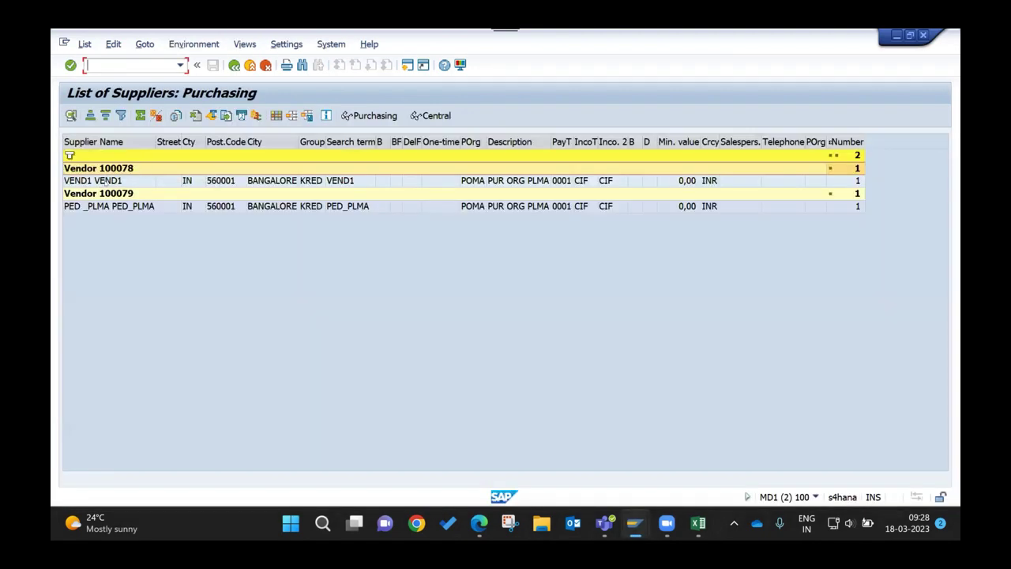
mouse_move(625, 524)
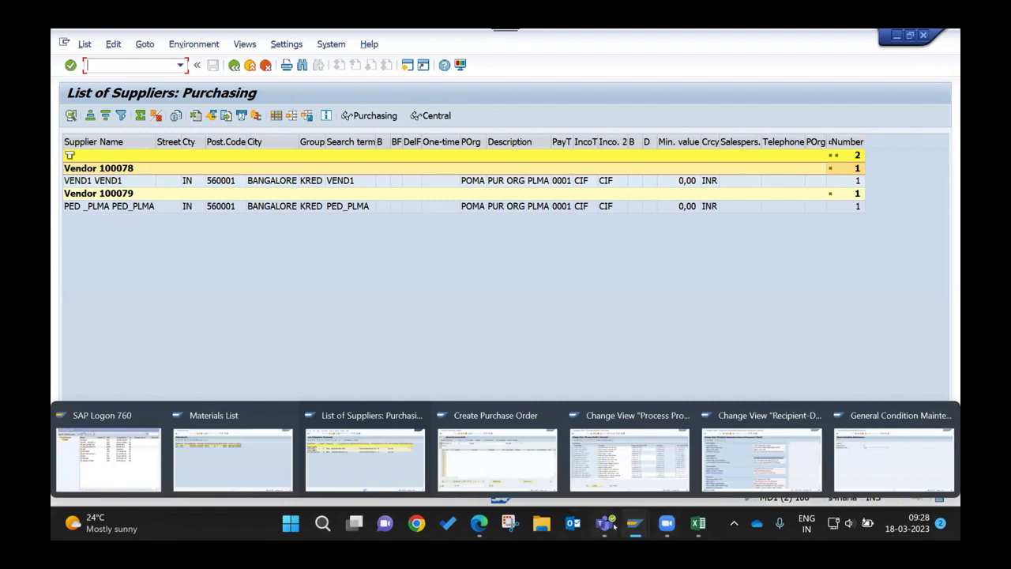
click(496, 458)
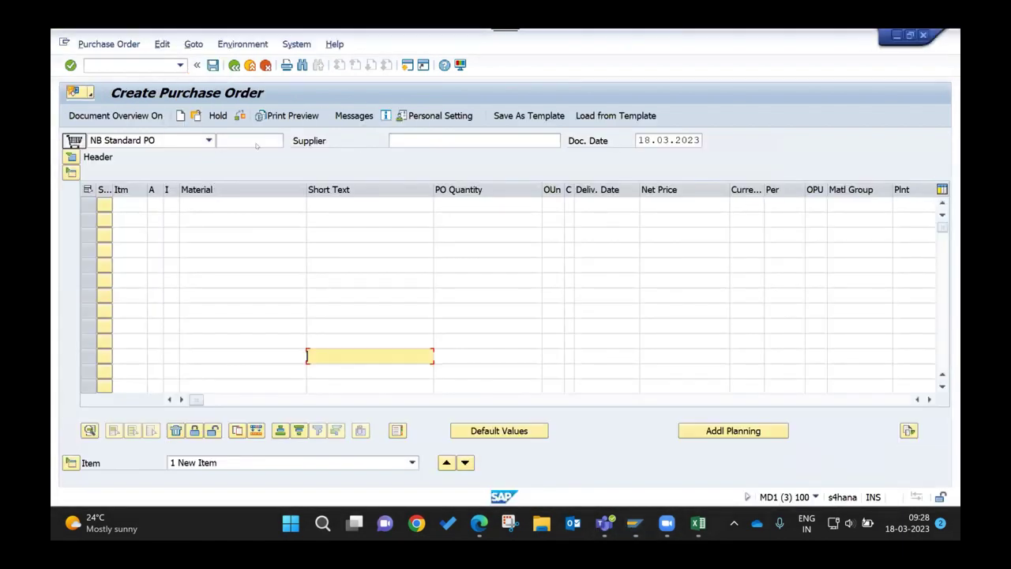
- Assign supplier 100078 to the new standard purchase order
click(398, 141)
click(397, 143)
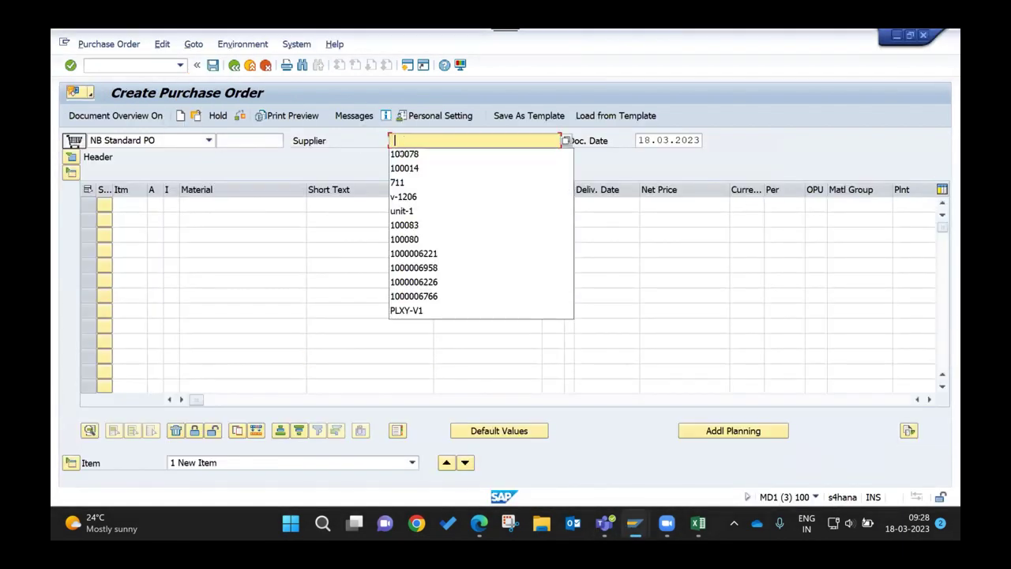
click(400, 153)
key(Return)
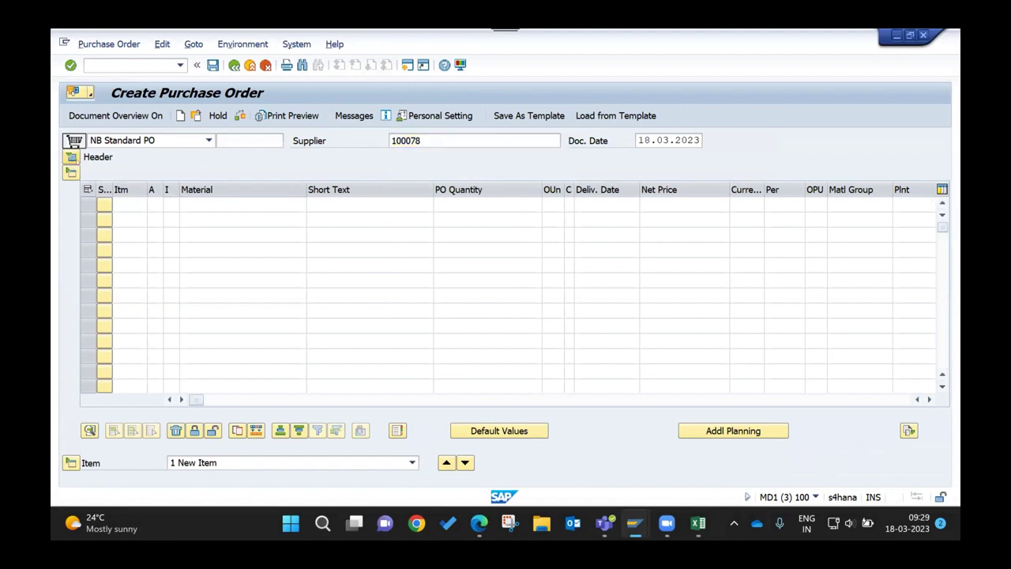
- Fill the order's organizational data with purchasing organization POMA, purchasing group 001 and company code CDMA
click(199, 191)
click(197, 203)
click(197, 205)
click(197, 218)
click(197, 222)
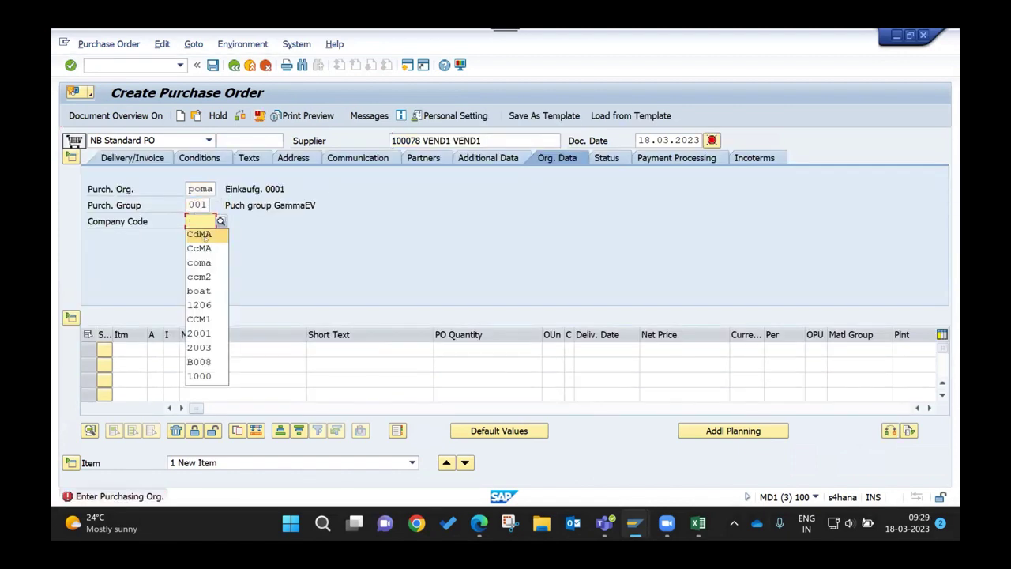
click(198, 234)
key(Return)
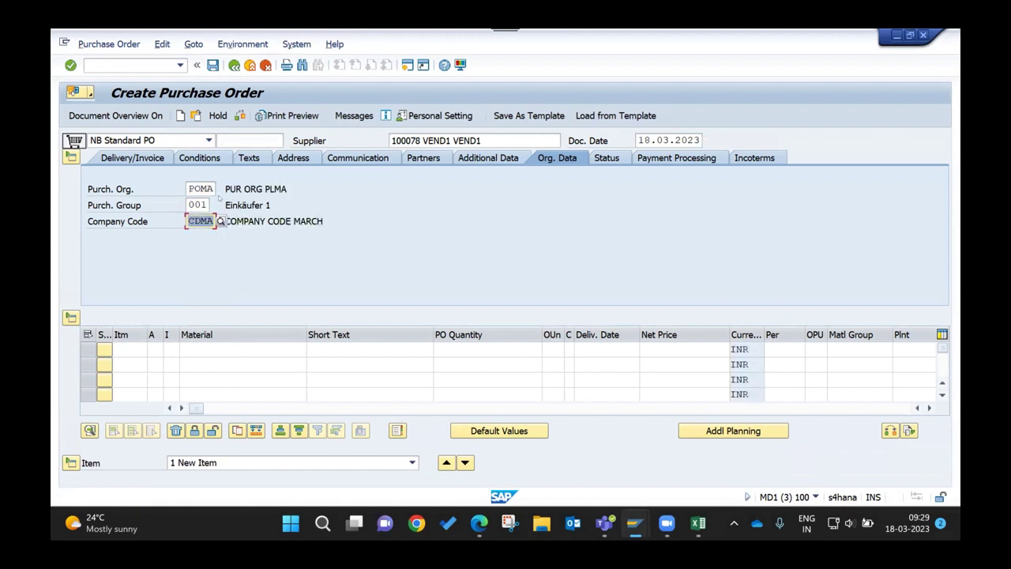
- Add material 11053 as the first order item with quantity 10 and net price 10
click(198, 349)
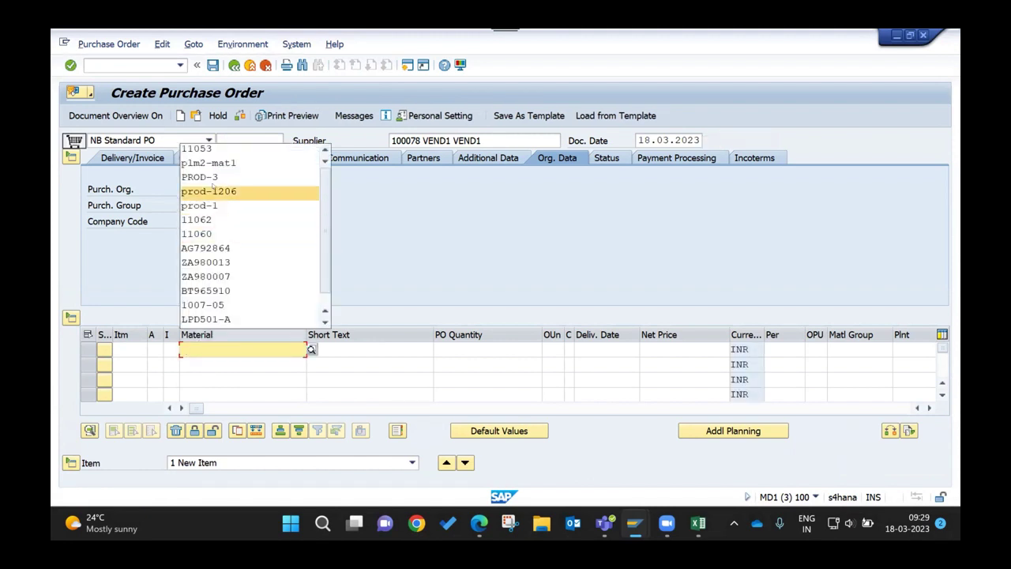
click(218, 150)
click(489, 348)
text(10)
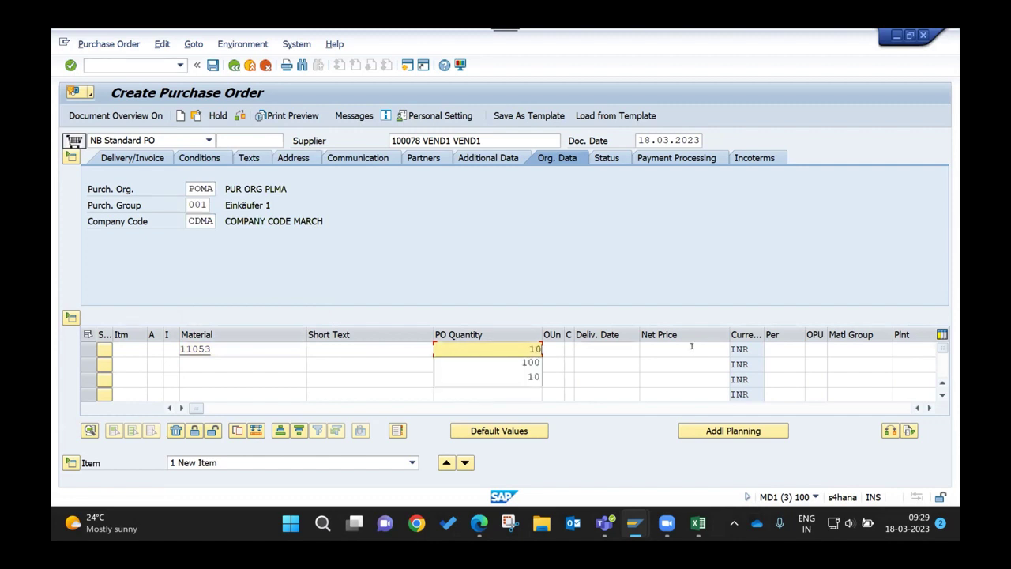
click(691, 348)
text(10)
- Assign plant PLMA and storage location ROD to the order item
key(Tab)
key(Tab)
key(Tab)
key(Tab)
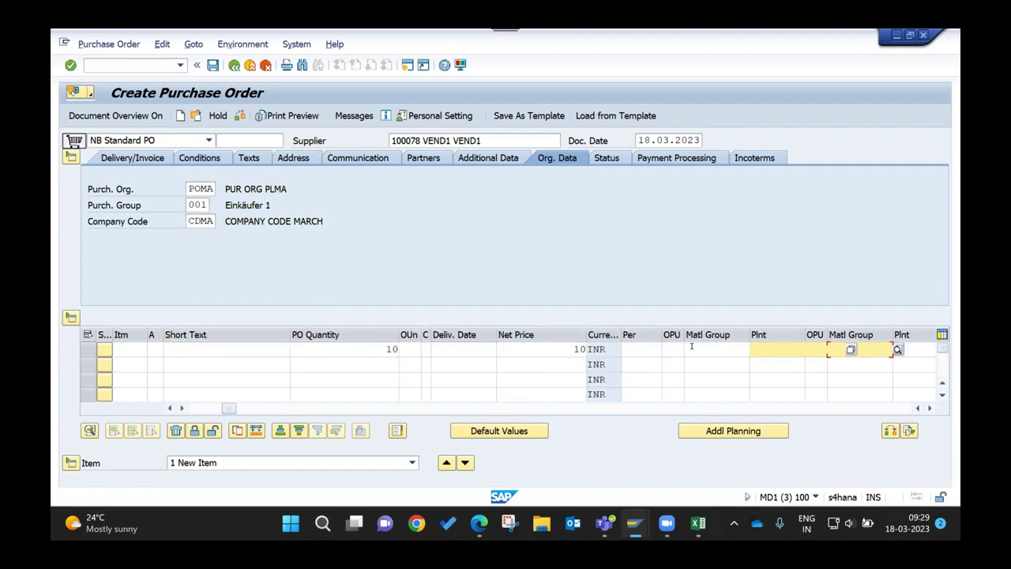
text(plm)
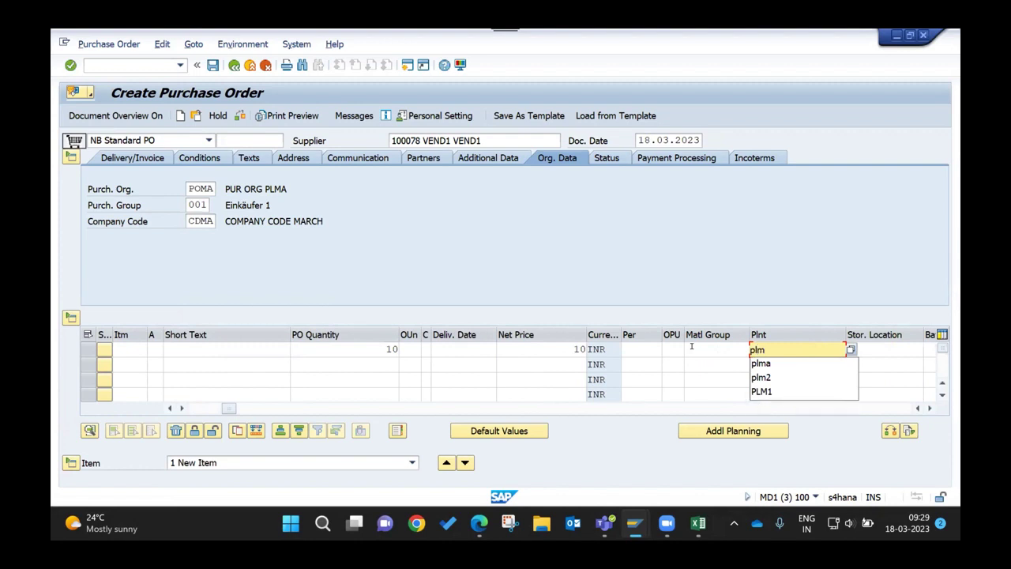
text(a)
key(Tab)
text(rod)
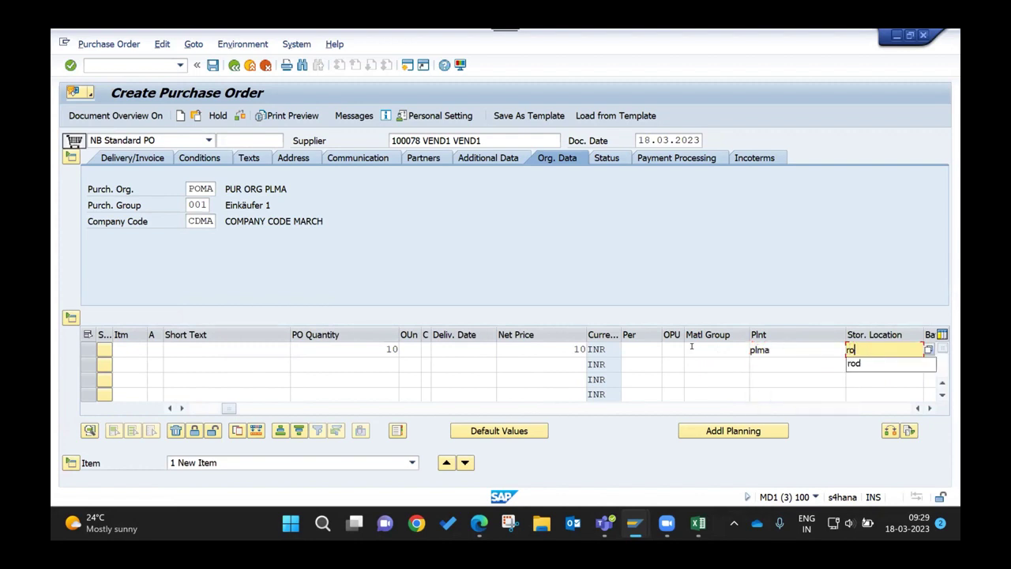
key(Return)
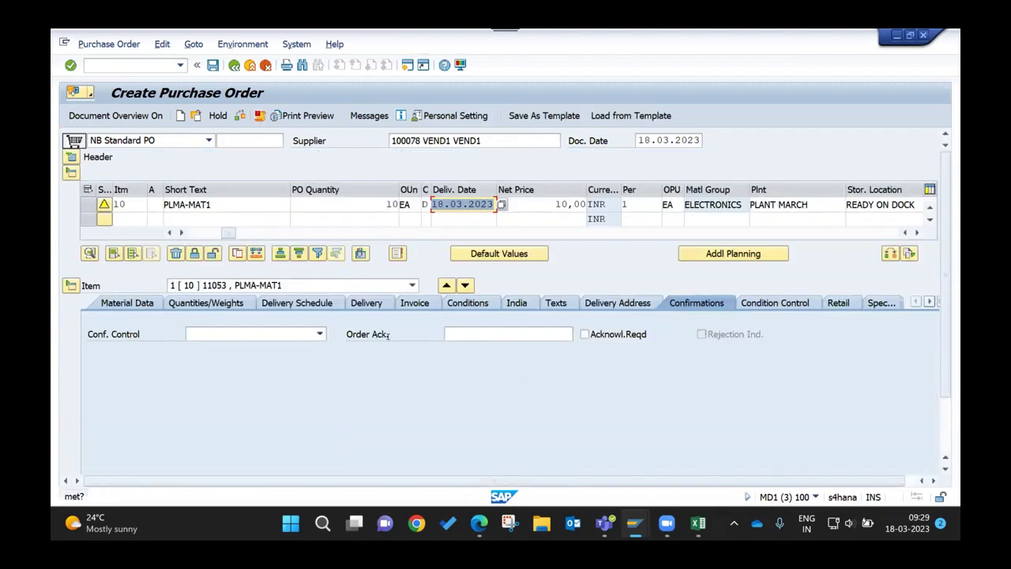
- Set the item's confirmation control to 0004 Inbound Delivery and save the purchase order
click(217, 334)
click(220, 405)
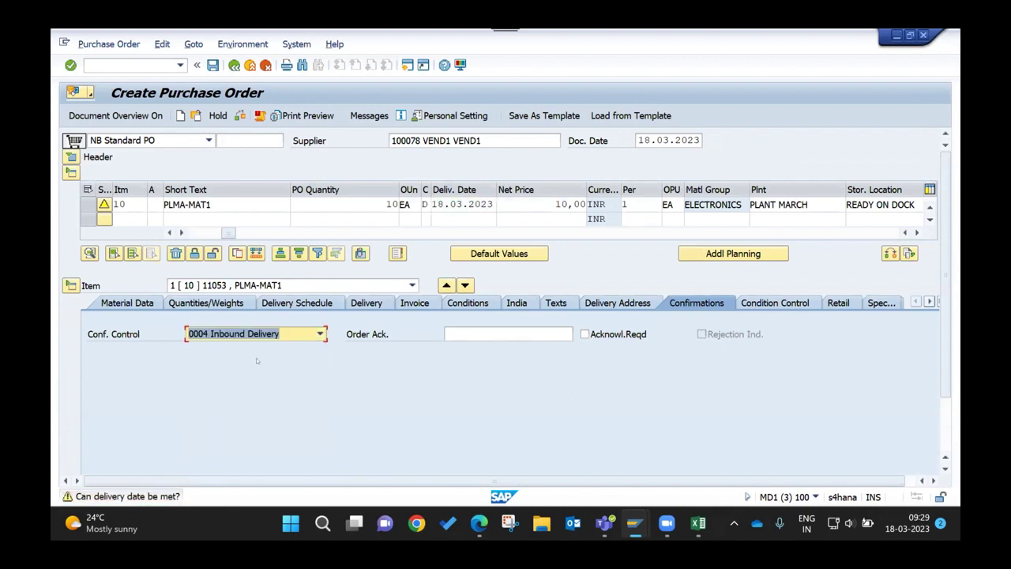
key(Return)
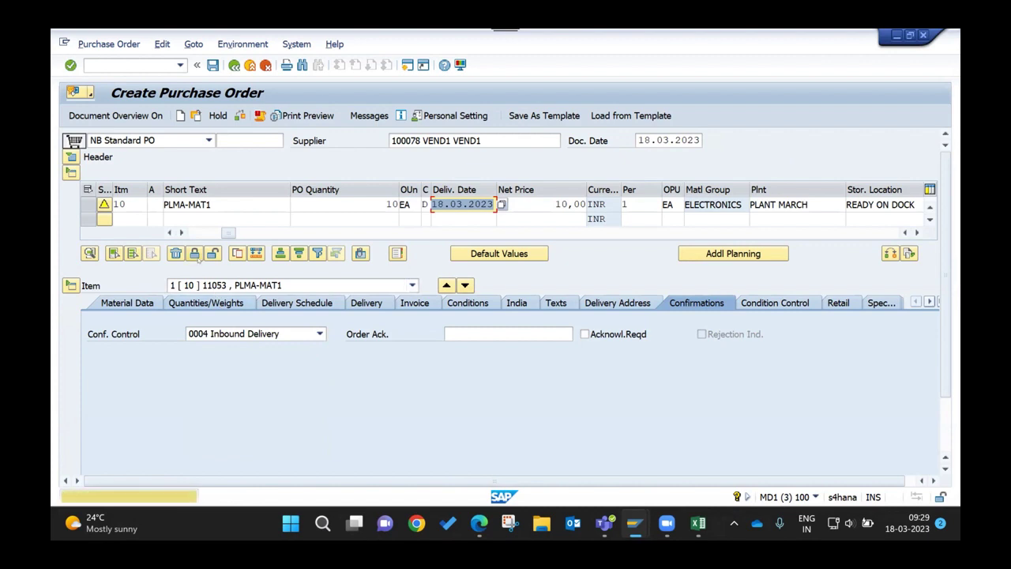
click(212, 65)
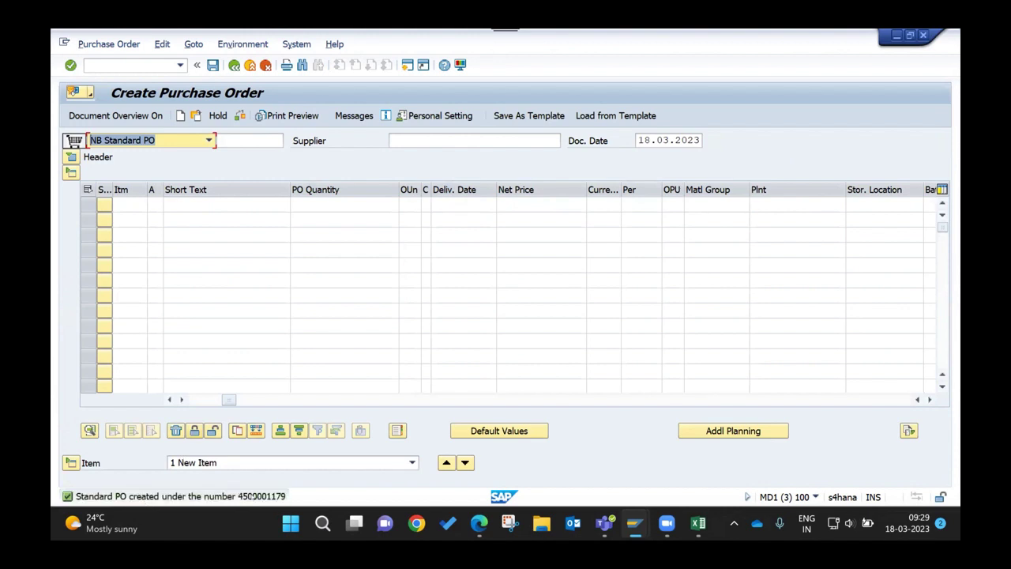
- Run MMSC in a new session to check the storage locations of material 11053 in plant PLMA, and return to the start screen
click(407, 65)
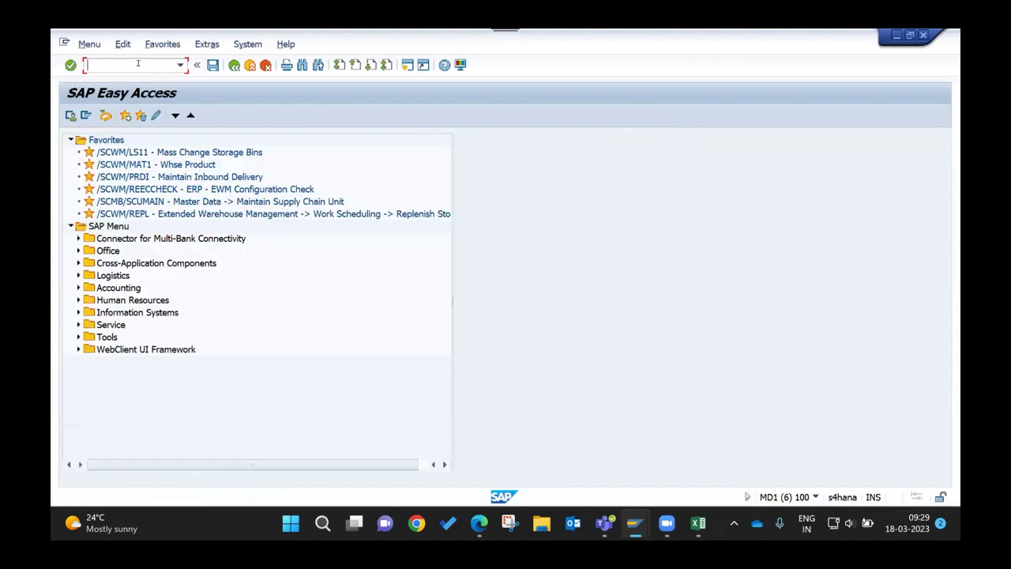
text(/nmmsc)
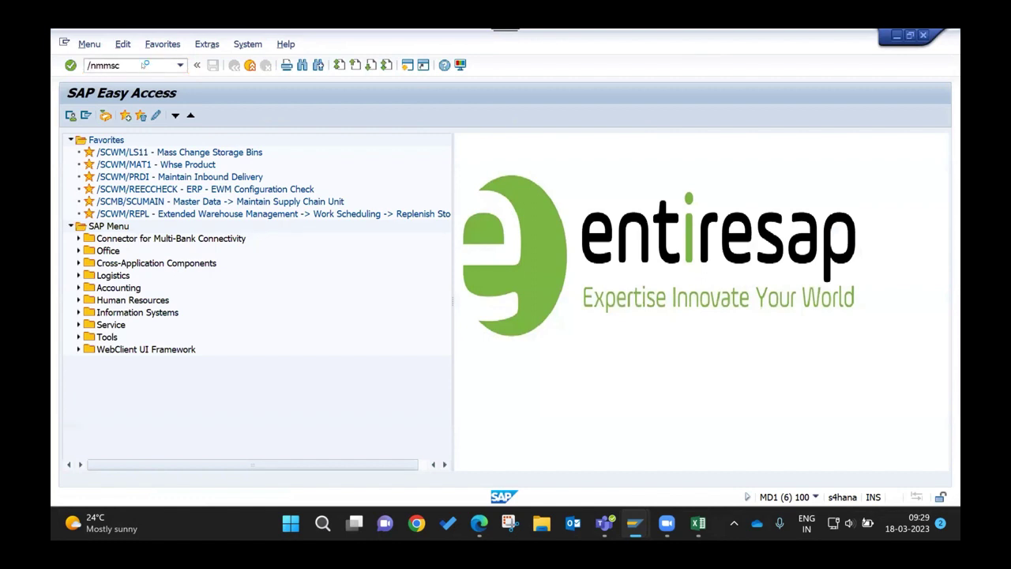
key(Return)
key(Return)
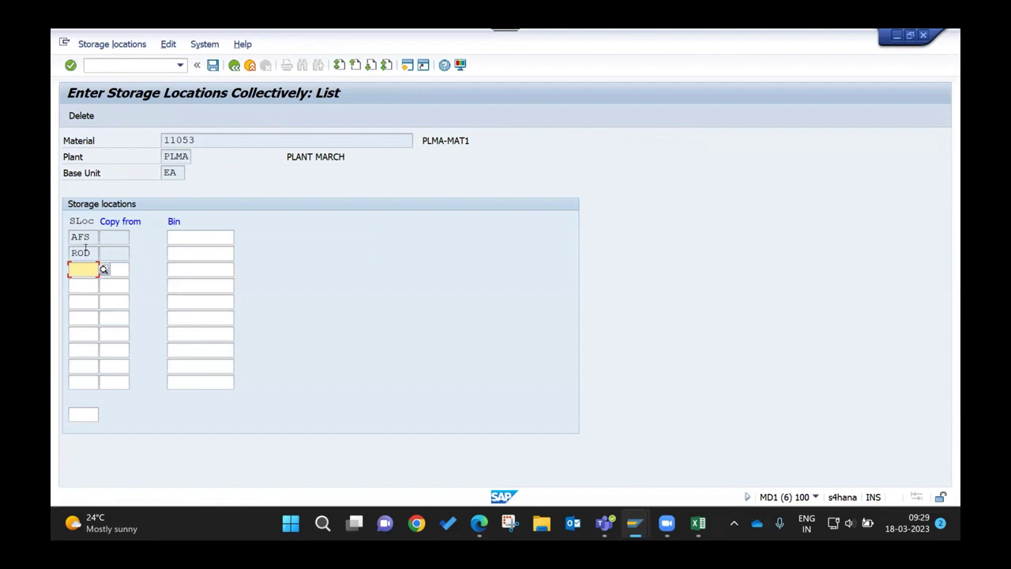
click(85, 251)
click(83, 236)
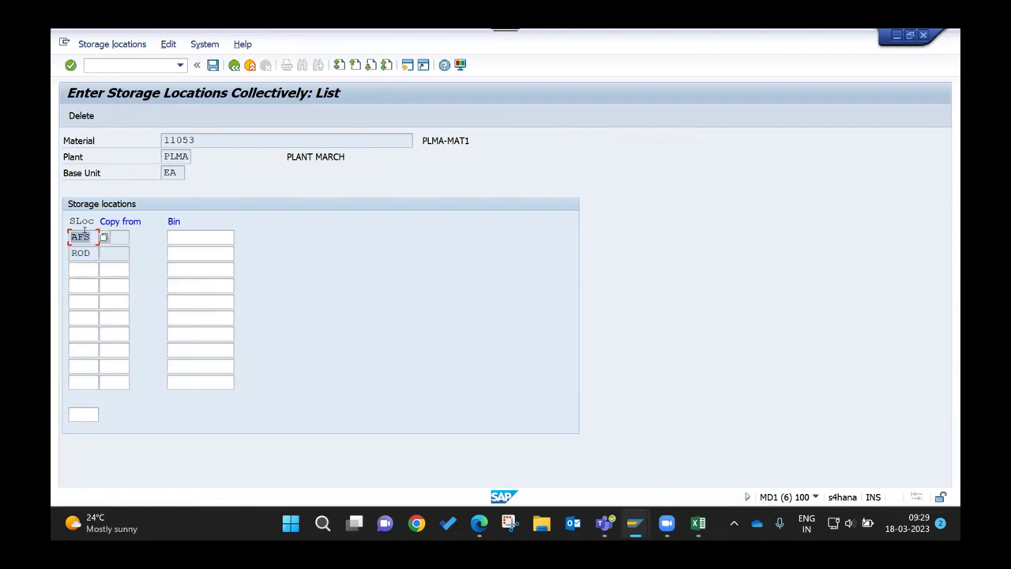
click(234, 65)
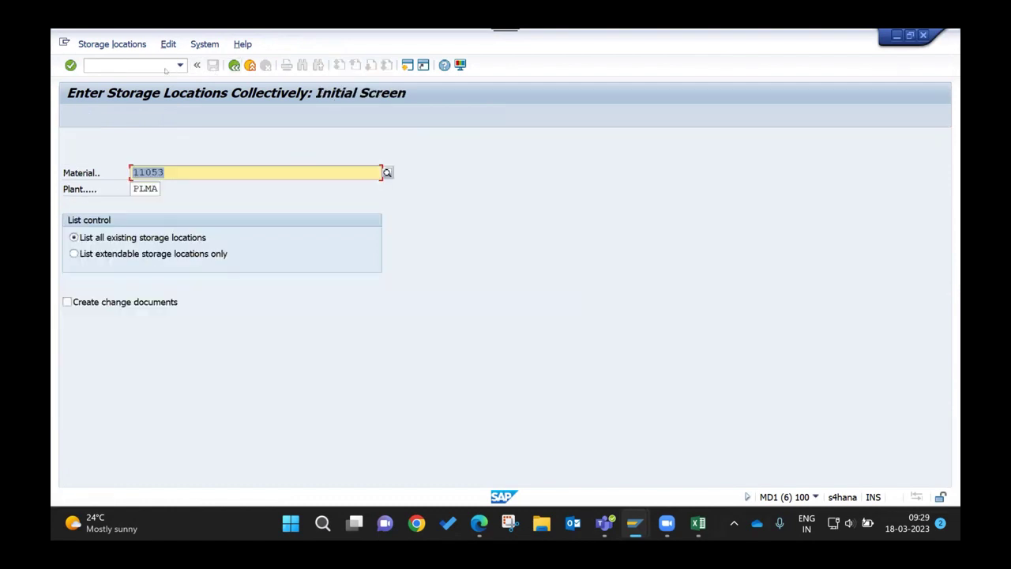
click(235, 66)
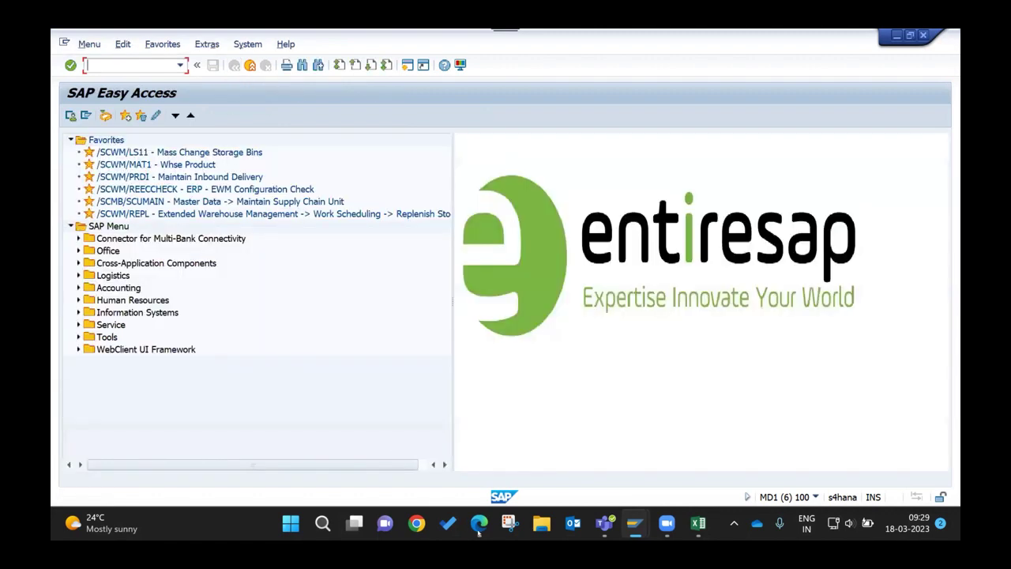
- Close the session showing the Recipient-Dependent Control of Processes view
mouse_move(632, 523)
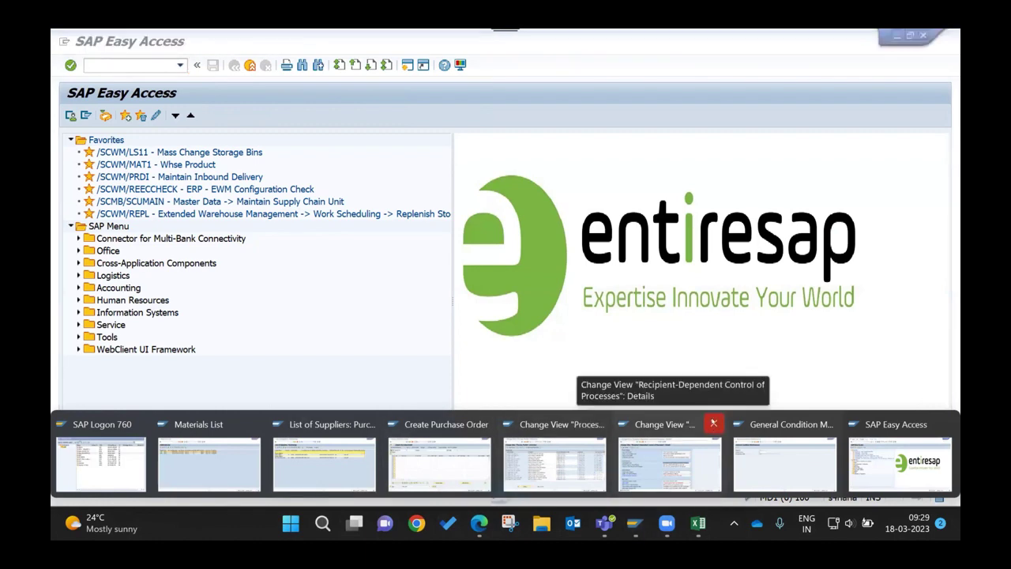
click(713, 424)
click(151, 133)
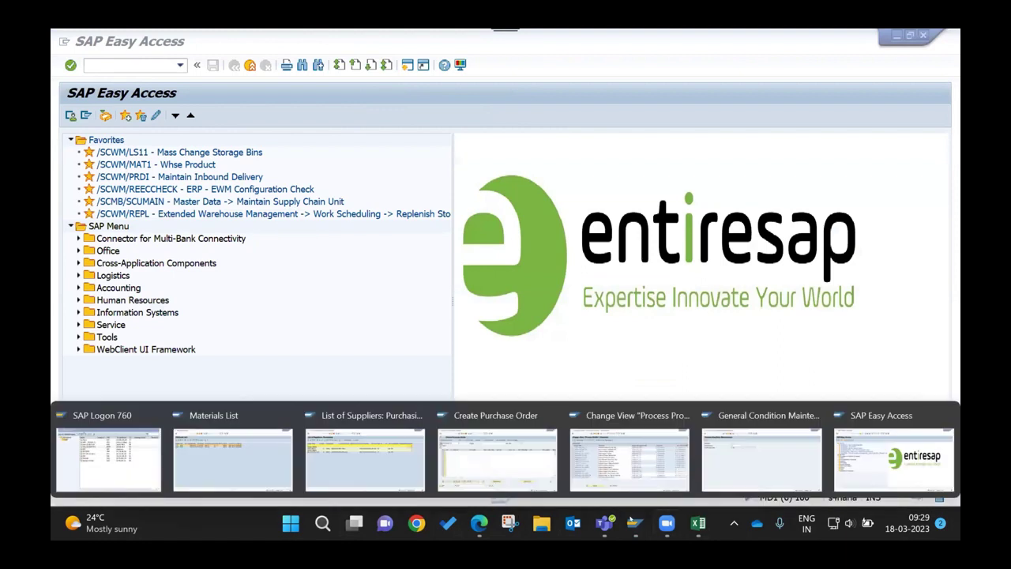
- Start an inbound delivery with VL31N from the purchase order session, for supplier 100078 and the newly saved order
click(463, 427)
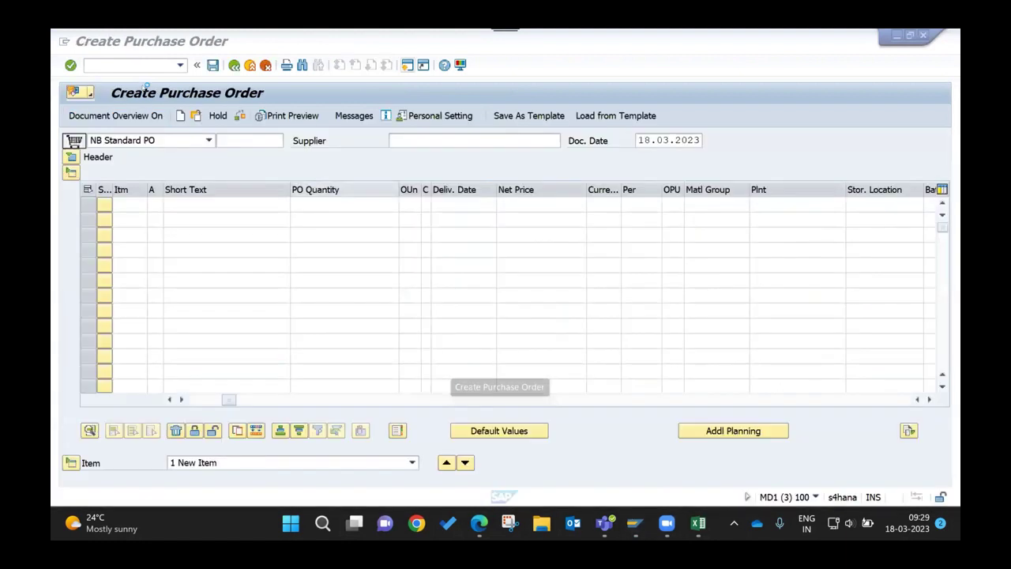
text(/nvl31n)
key(Return)
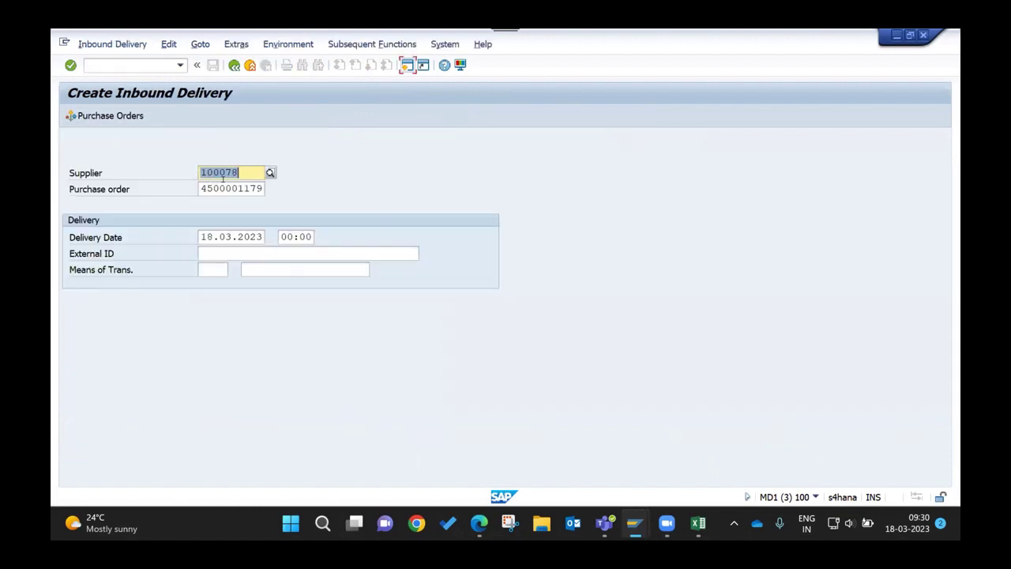
key(Return)
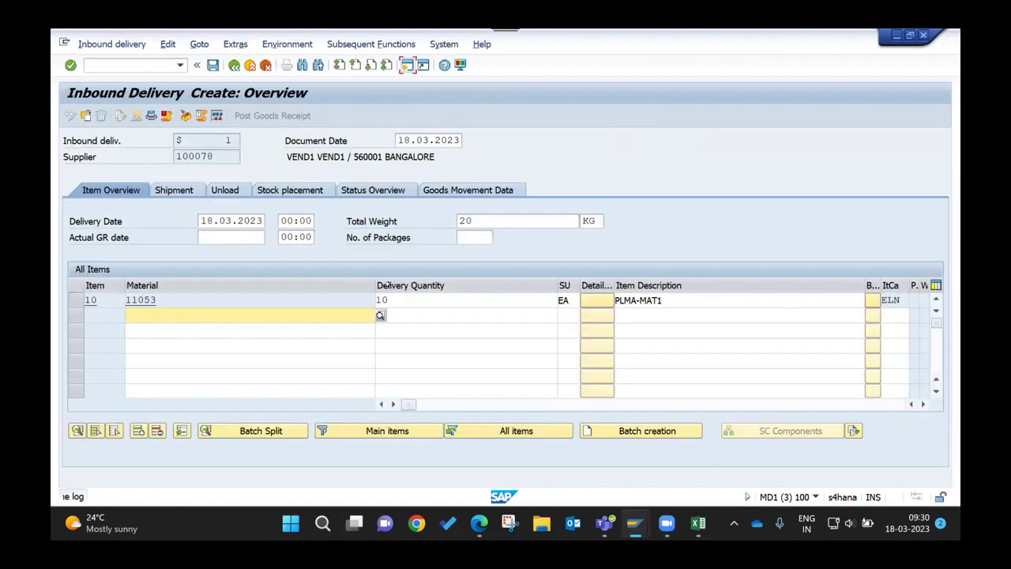
- Set the delivery quantity of material 11053 to 2 and save the inbound delivery
double_click(381, 300)
text(2)
key(Return)
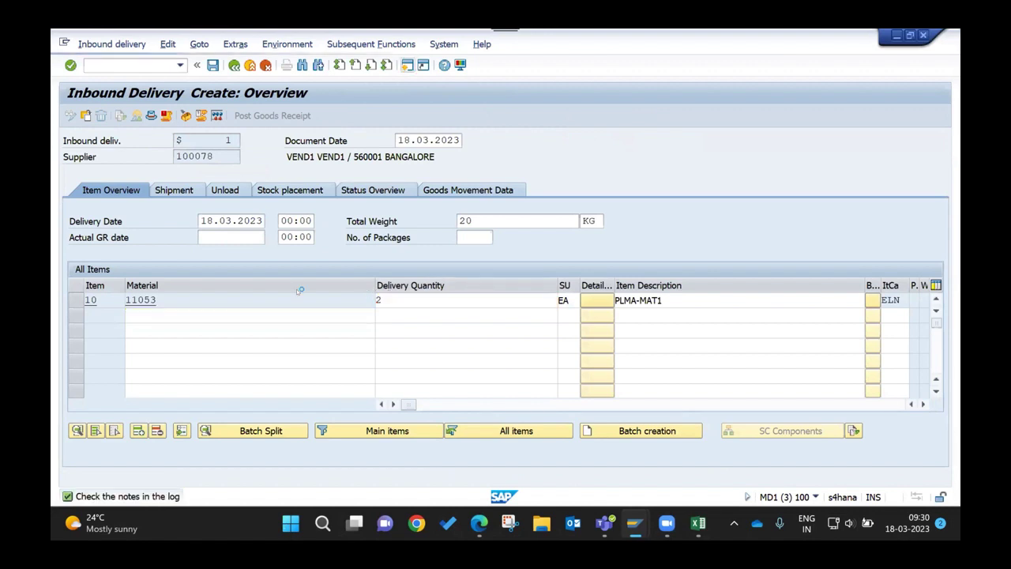
click(212, 64)
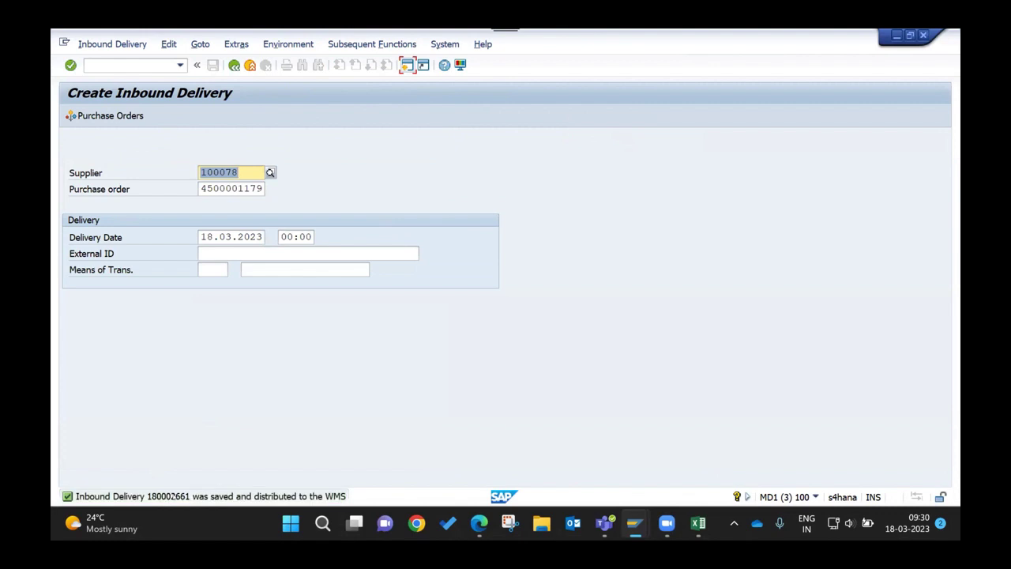
click(634, 524)
click(181, 65)
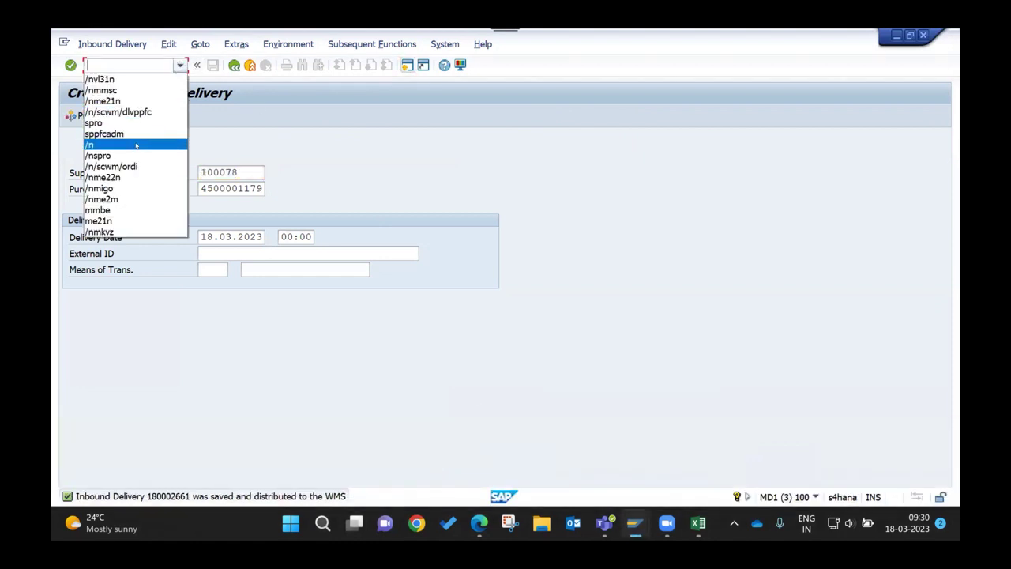
key(Escape)
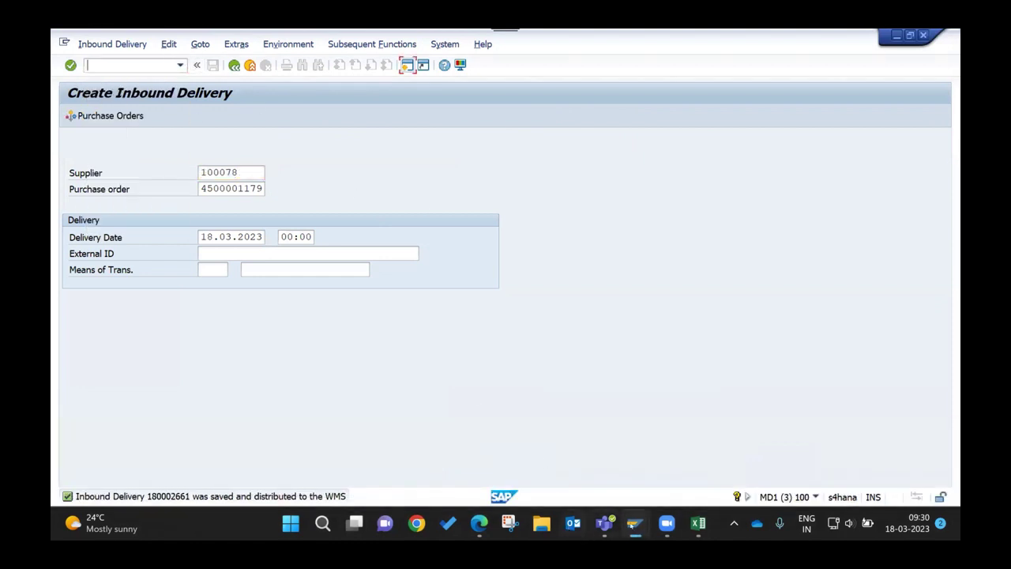
- Run /SCWM/PRDO in the session showing the Process Profile view and accept warehouse number WHMA
key(alt+Tab)
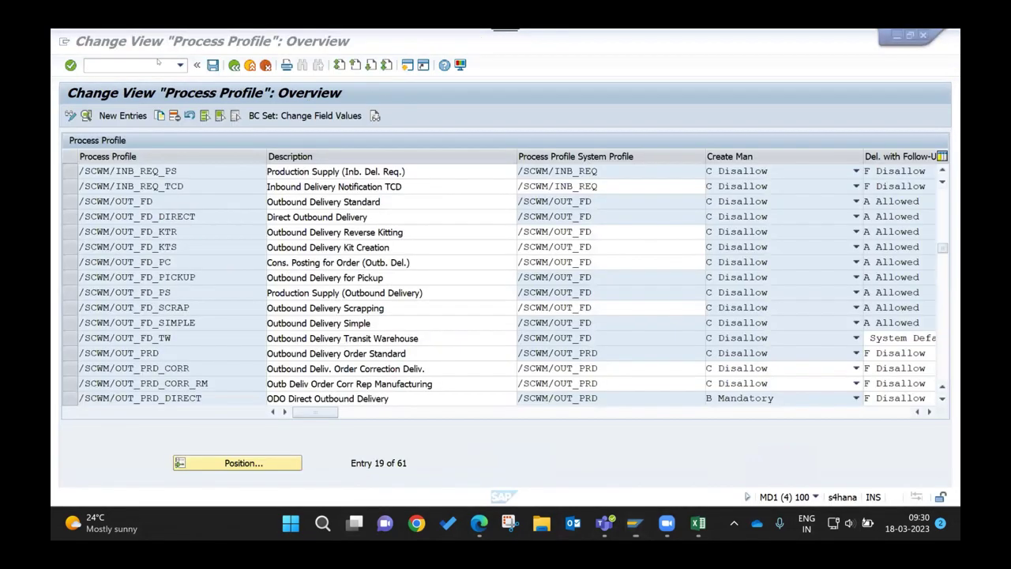
click(158, 63)
text(/n/scw)
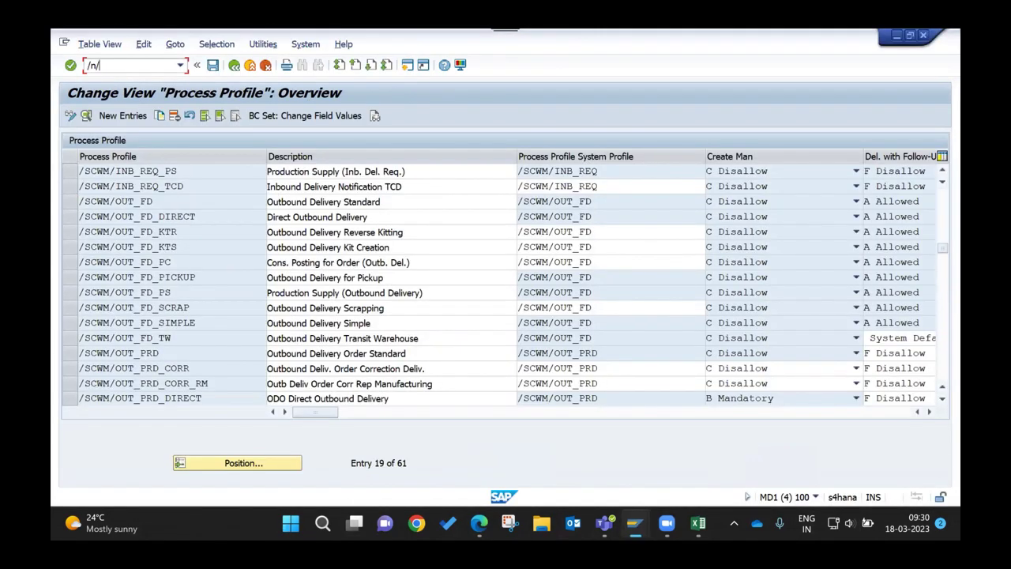
text(m/prdo)
key(Return)
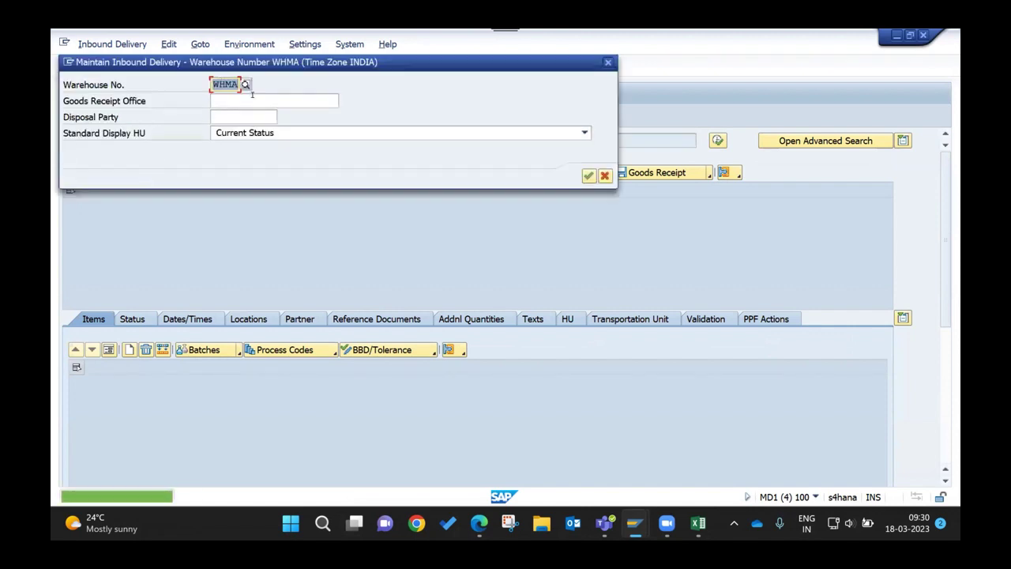
click(588, 175)
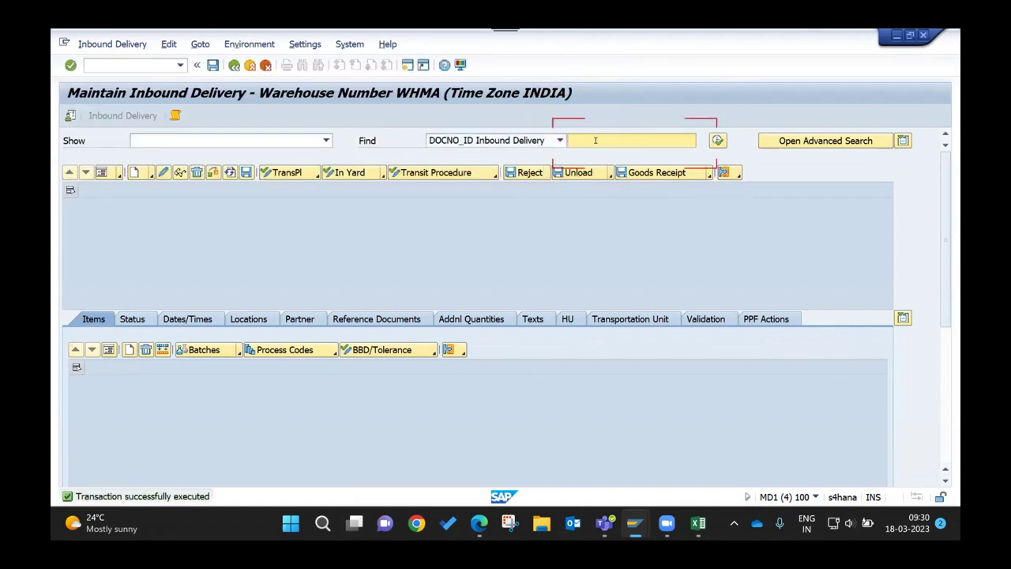
- Find inbound delivery 180002661 and post its goods receipt
text(1)
click(624, 150)
key(BackSpace)
text(180002661)
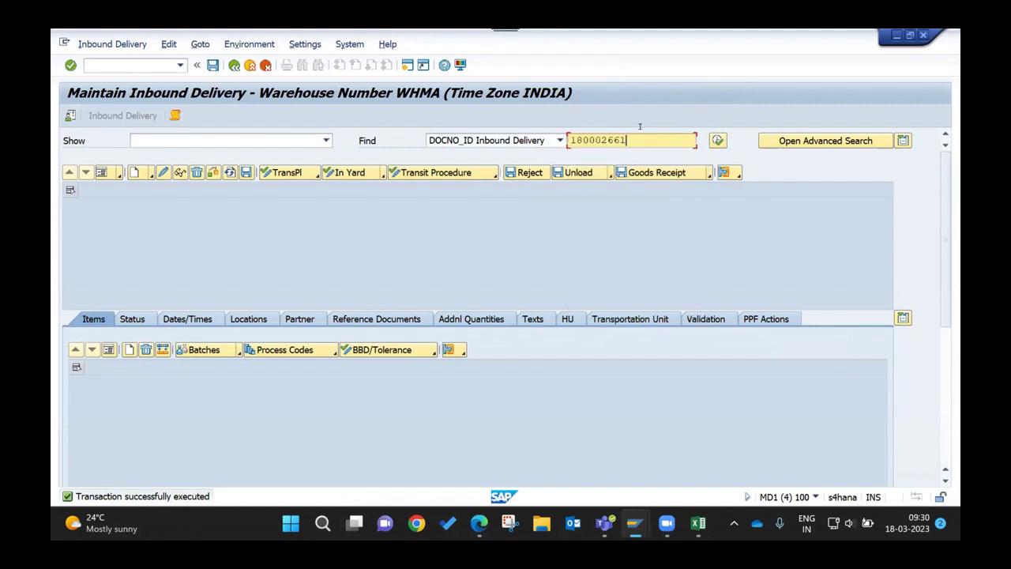
key(Return)
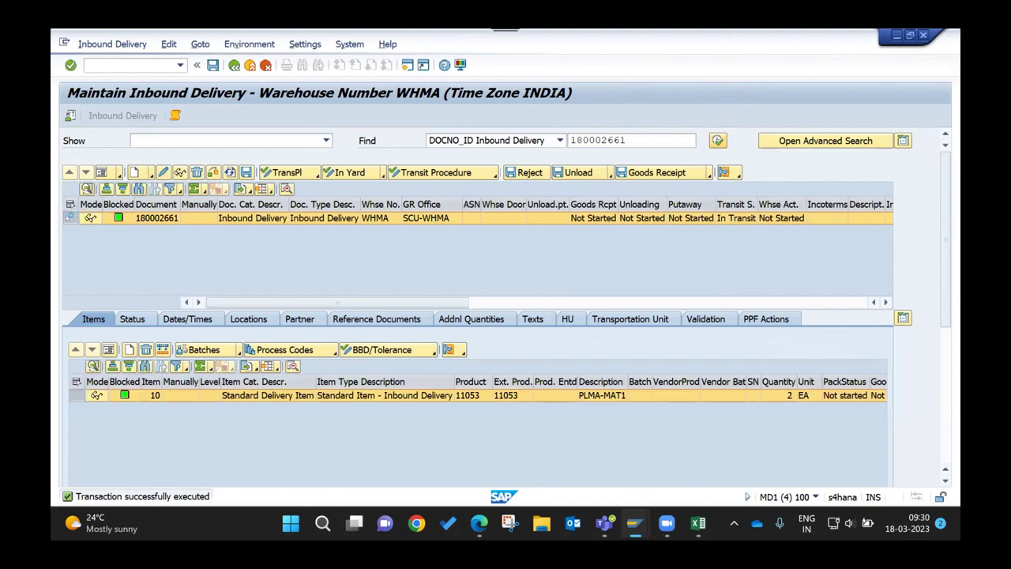
click(70, 219)
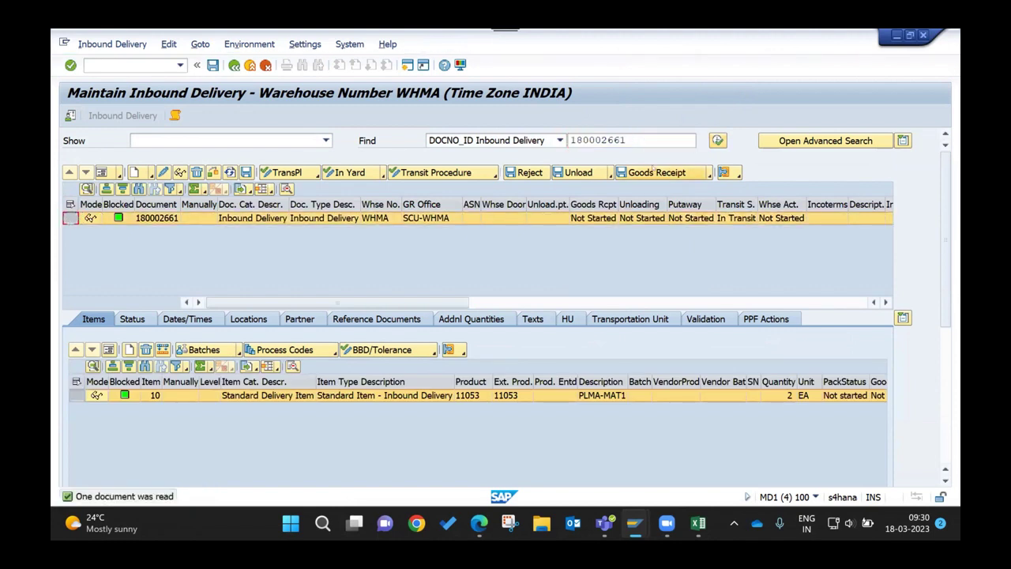
click(666, 174)
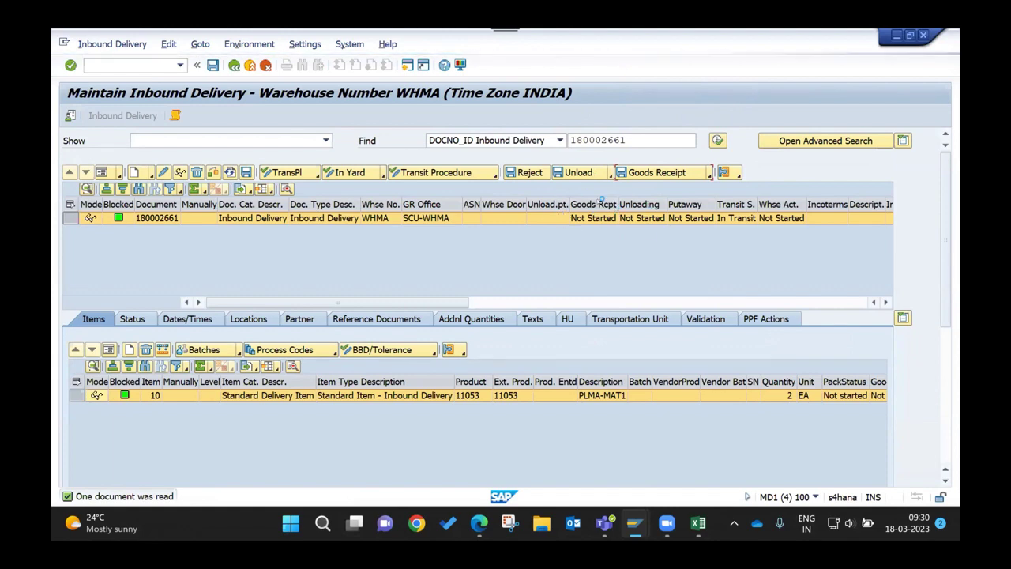
- Display inbound delivery 180002661 from the Create Inbound Delivery session and open its document flow
mouse_move(636, 522)
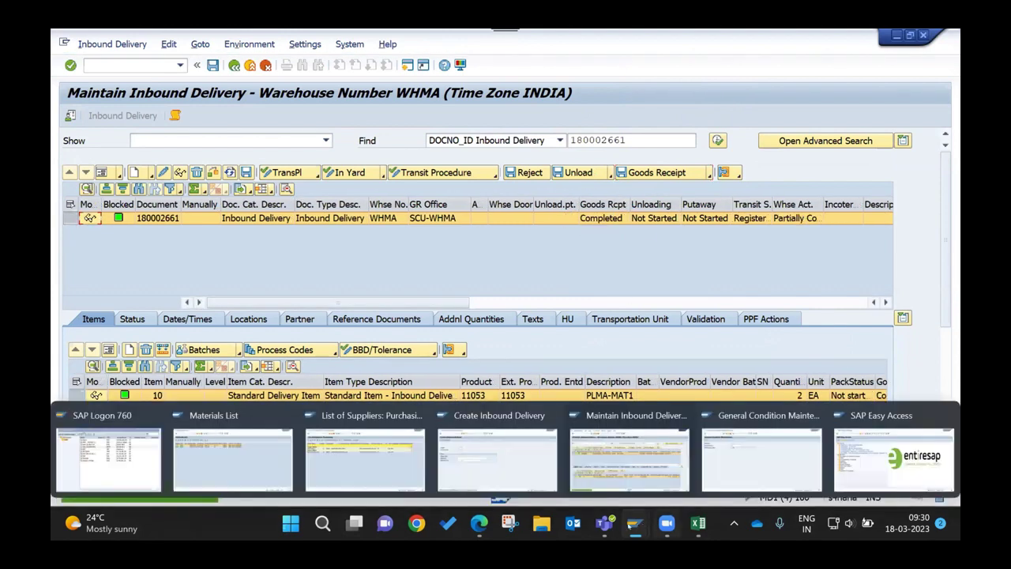
click(498, 455)
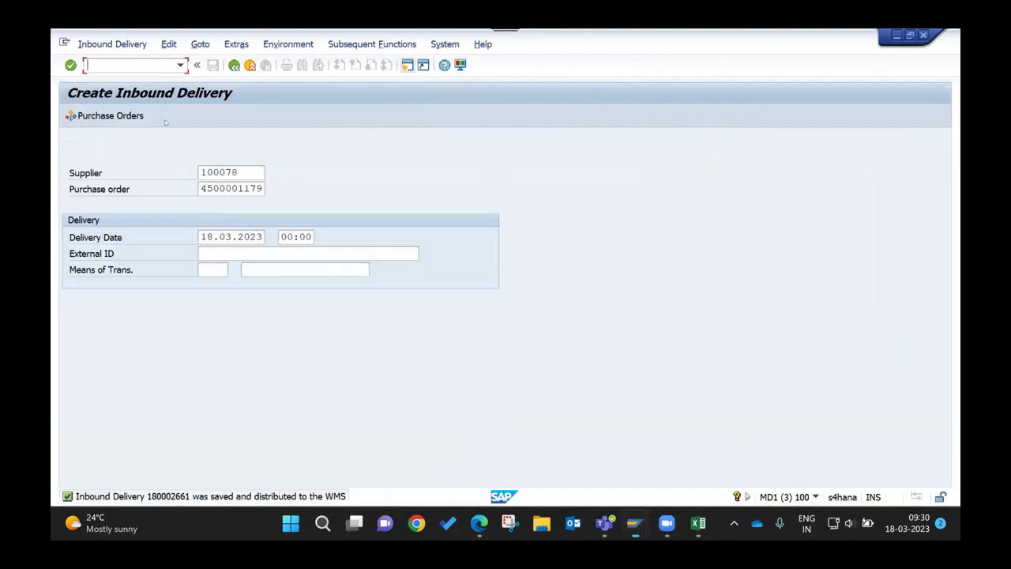
click(180, 65)
click(112, 44)
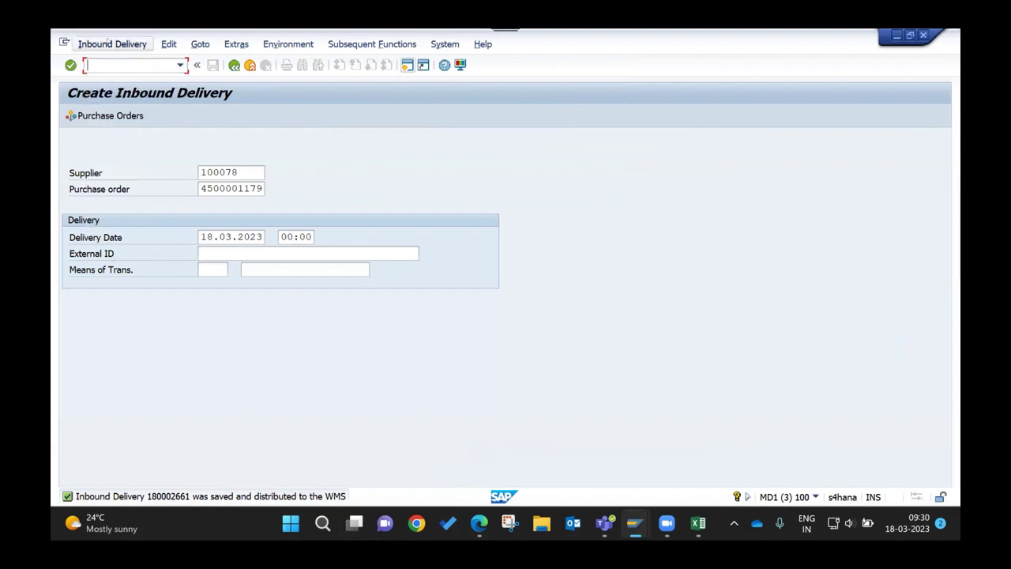
click(112, 44)
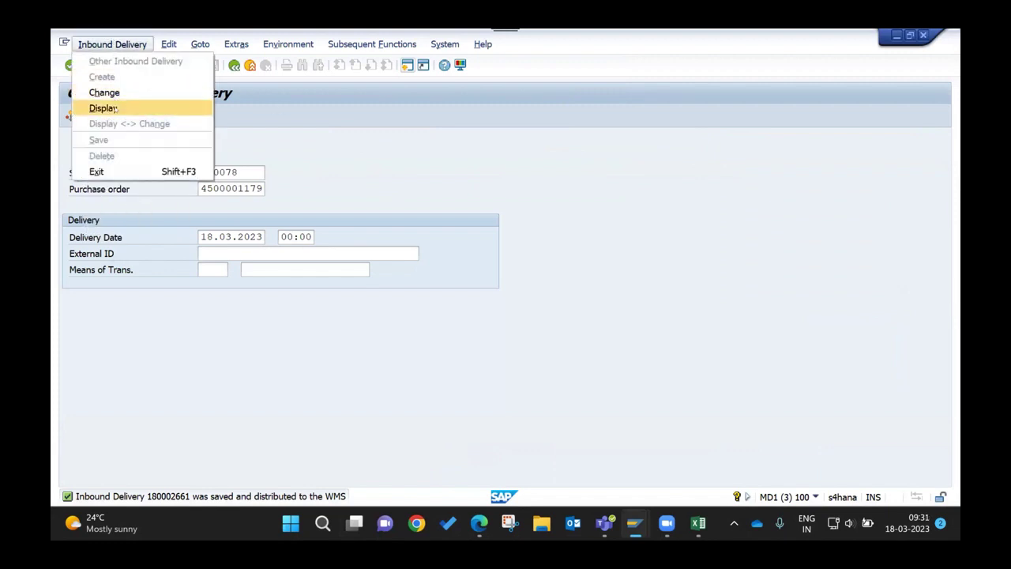
click(104, 108)
key(ctrl+c)
key(Return)
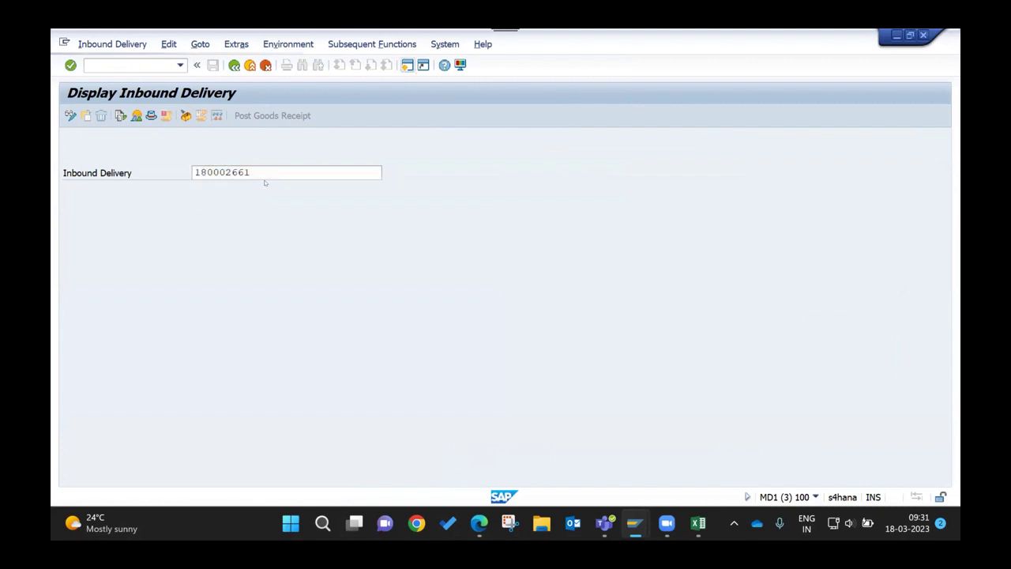
click(137, 116)
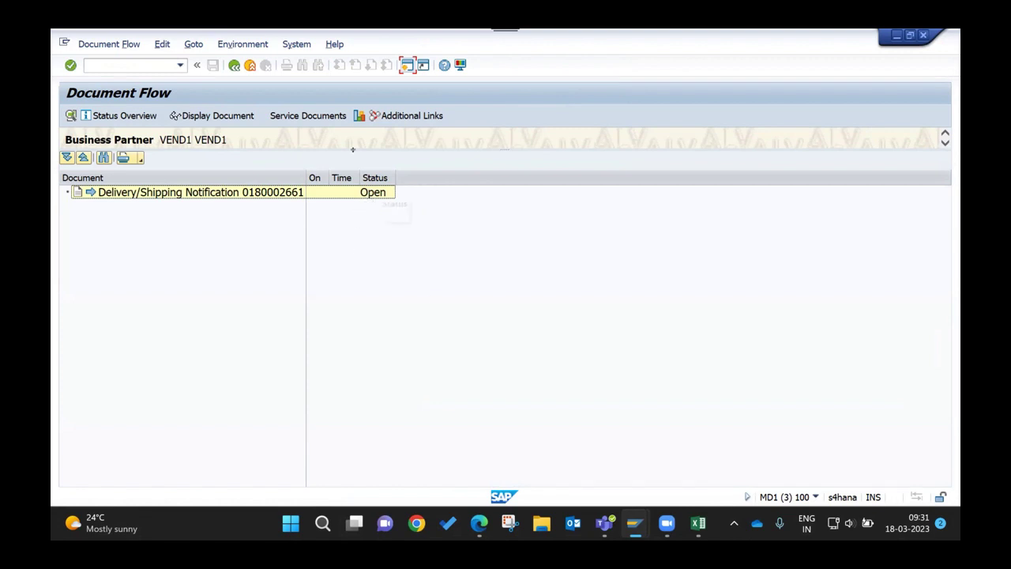
- Run SMQ2 in the General Condition Maintenance session and list all inbound queues for client 100
mouse_move(634, 523)
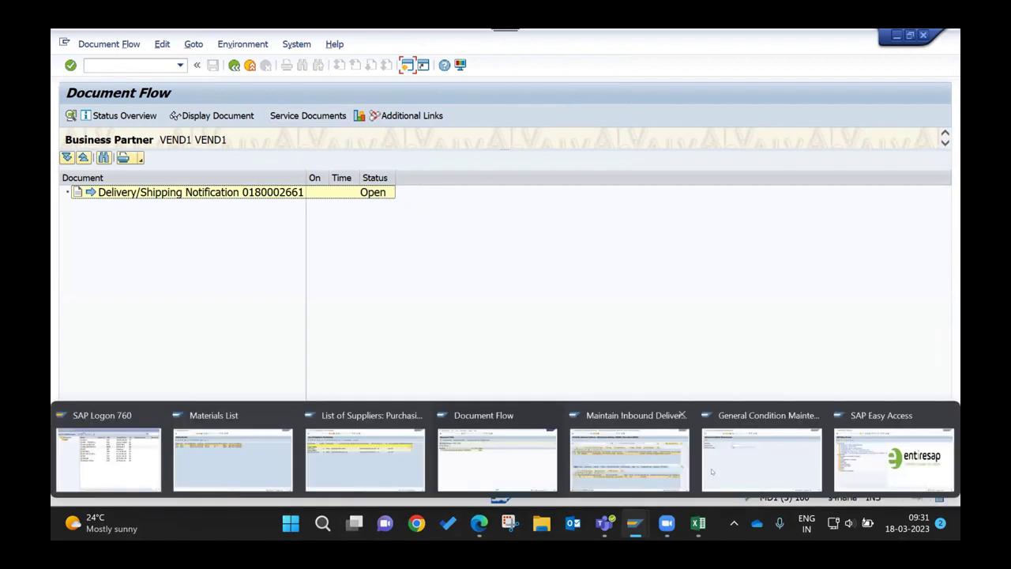
click(706, 472)
text(/nsmq2)
key(Return)
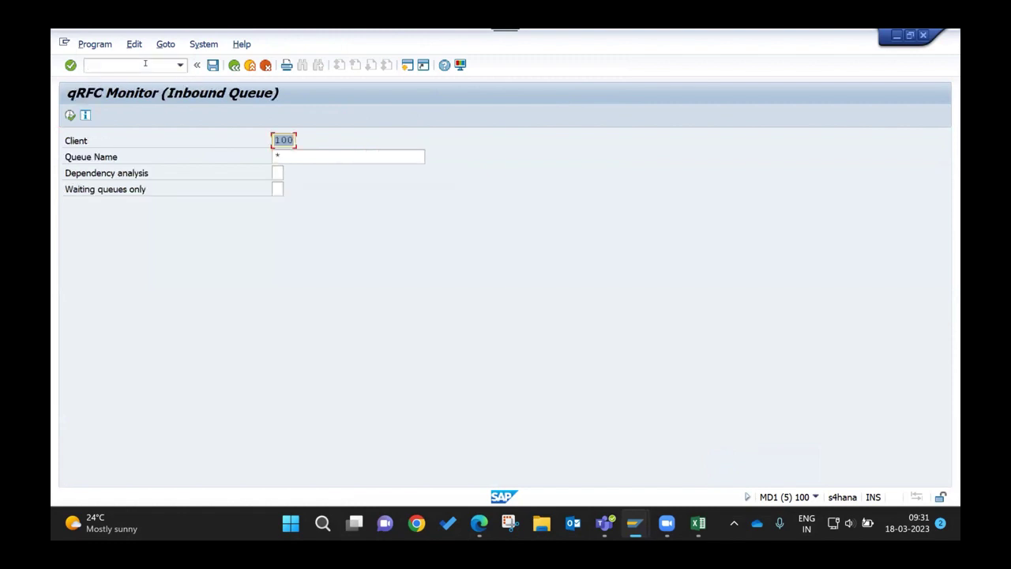
key(F8)
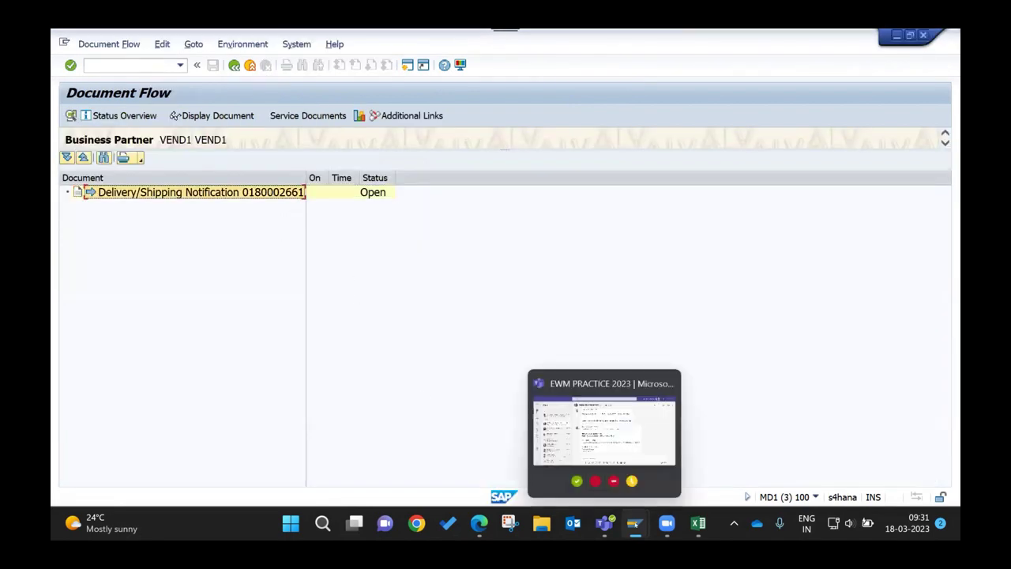
- Recheck the delivery in the Maintain Inbound Delivery session, and find the queue for 180002661 in the qRFC monitor's inbound list
mouse_move(635, 523)
click(629, 459)
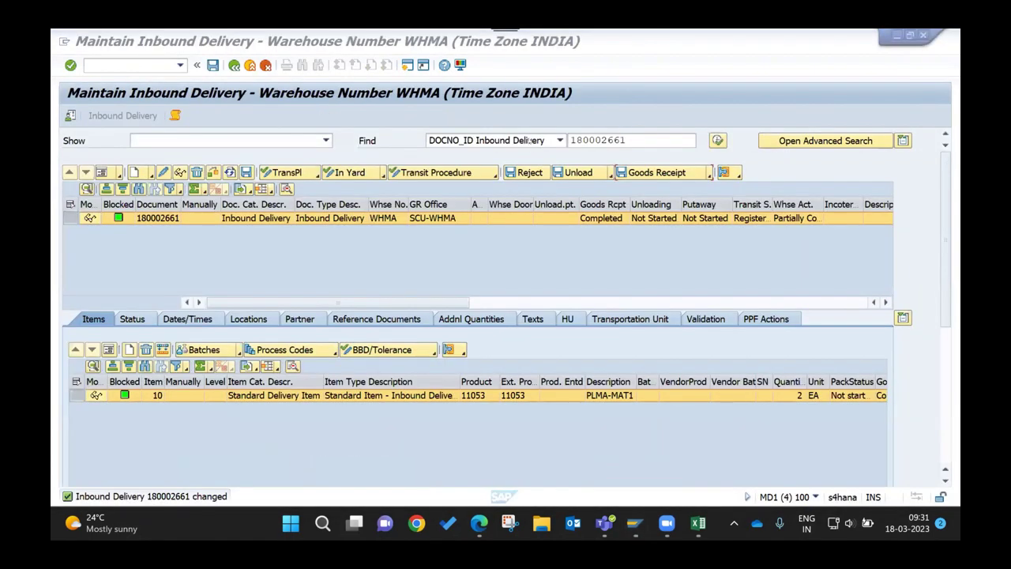
key(alt+Tab)
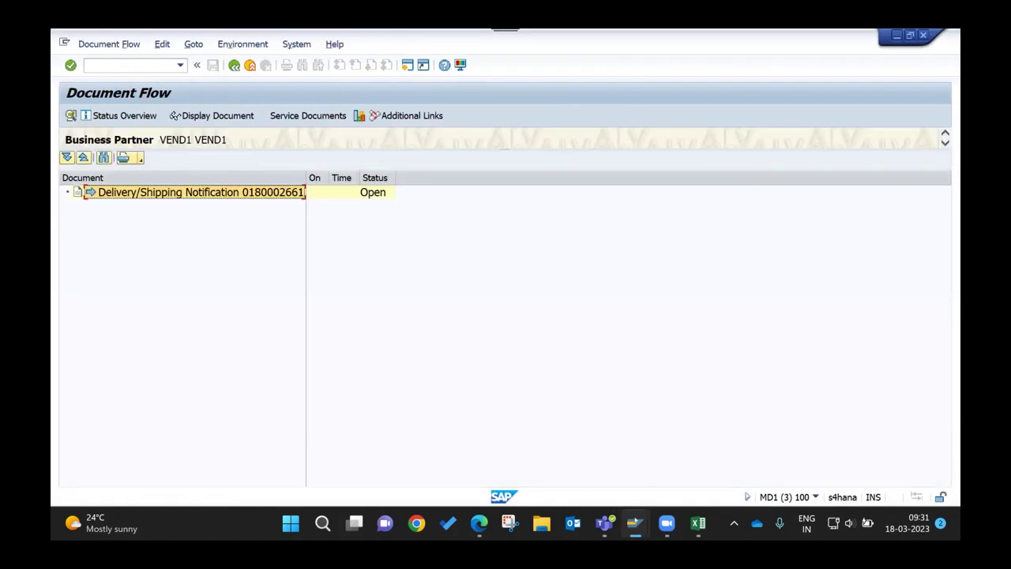
mouse_move(634, 523)
click(761, 458)
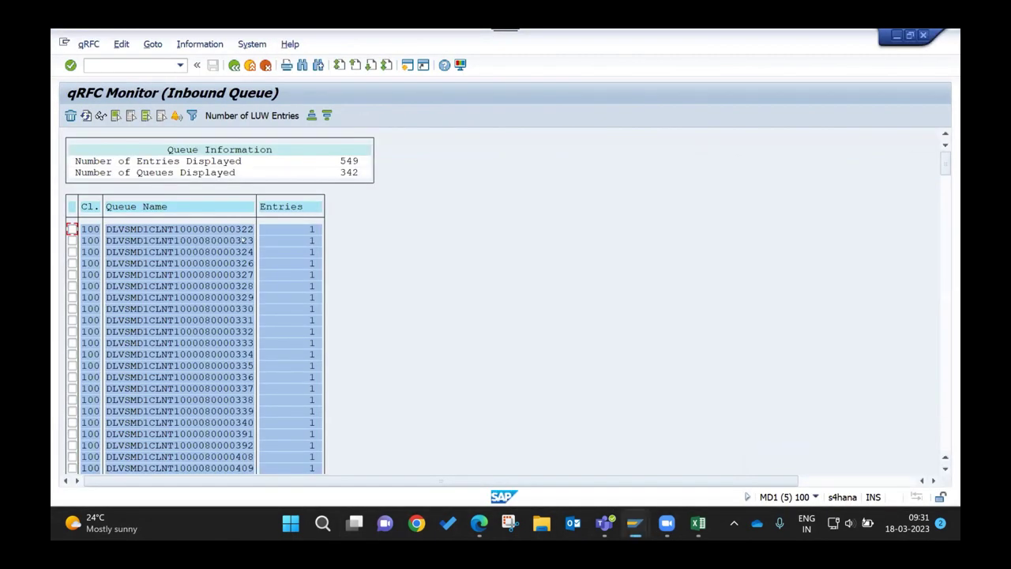
key(ctrl+f)
key(ctrl+v)
key(Return)
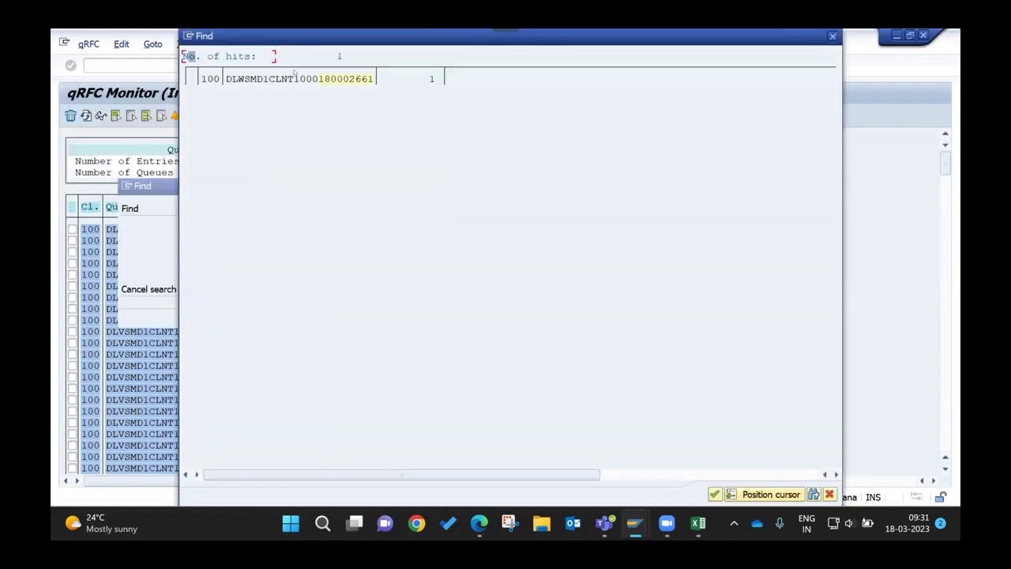
double_click(278, 79)
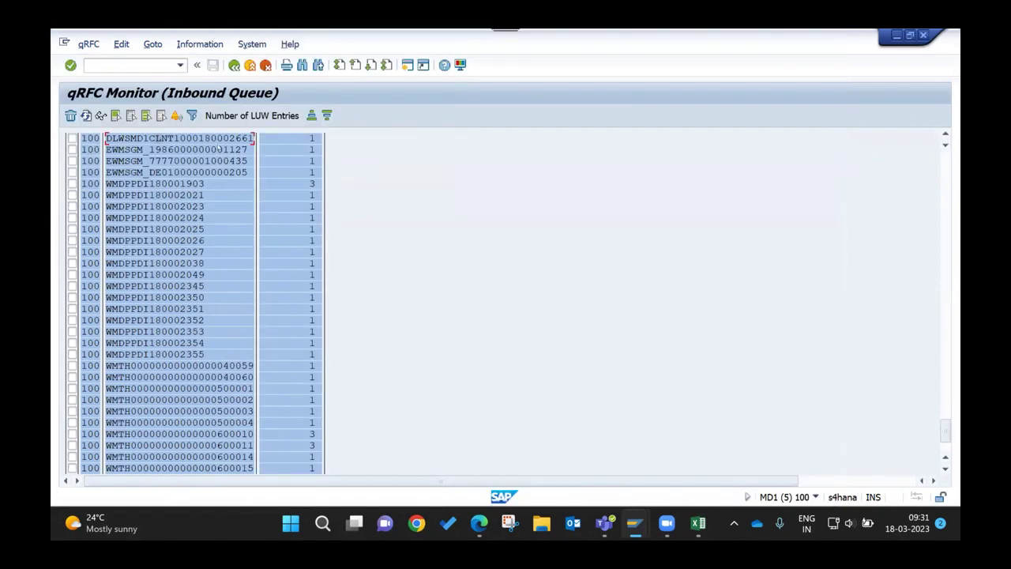
- Open the queue of delivery 180002661, read the error message behind its status, and close the message
double_click(220, 139)
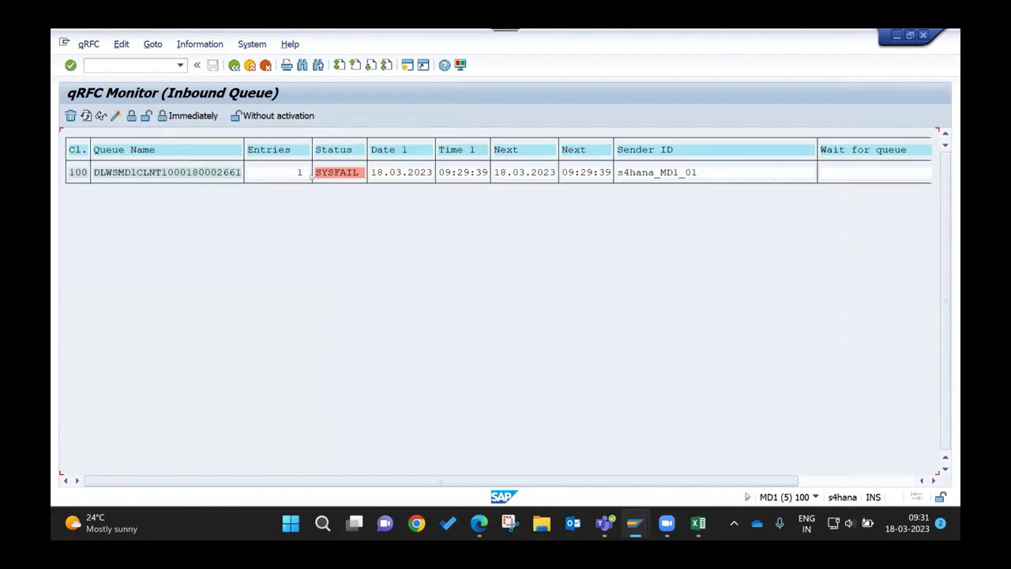
double_click(327, 176)
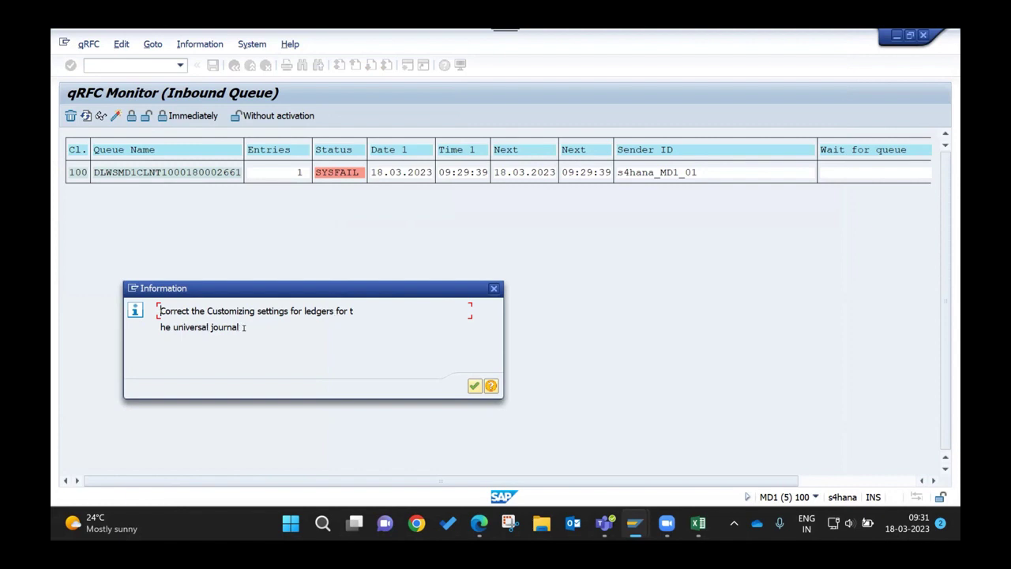
drag(237, 326, 154, 306)
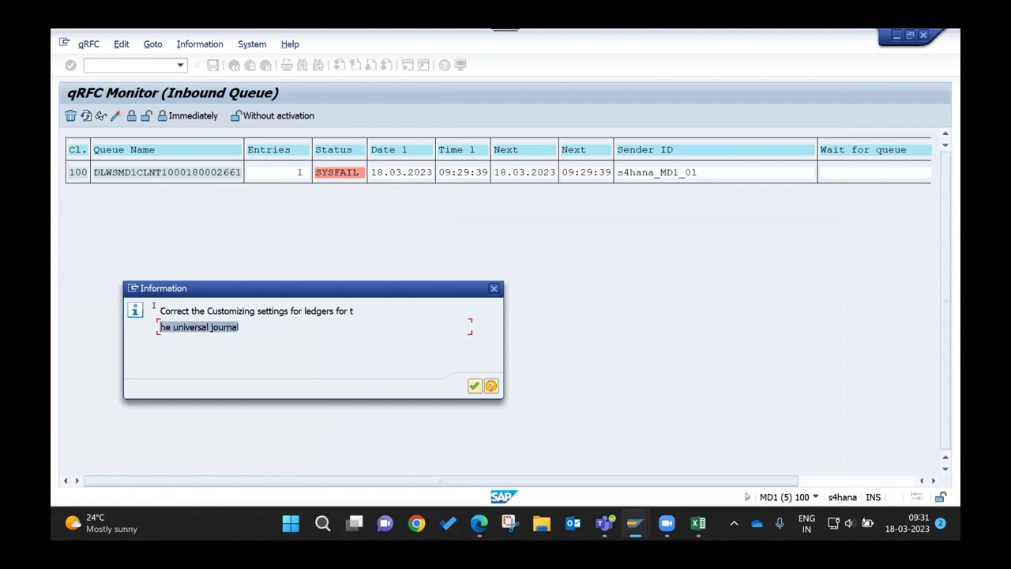
click(496, 287)
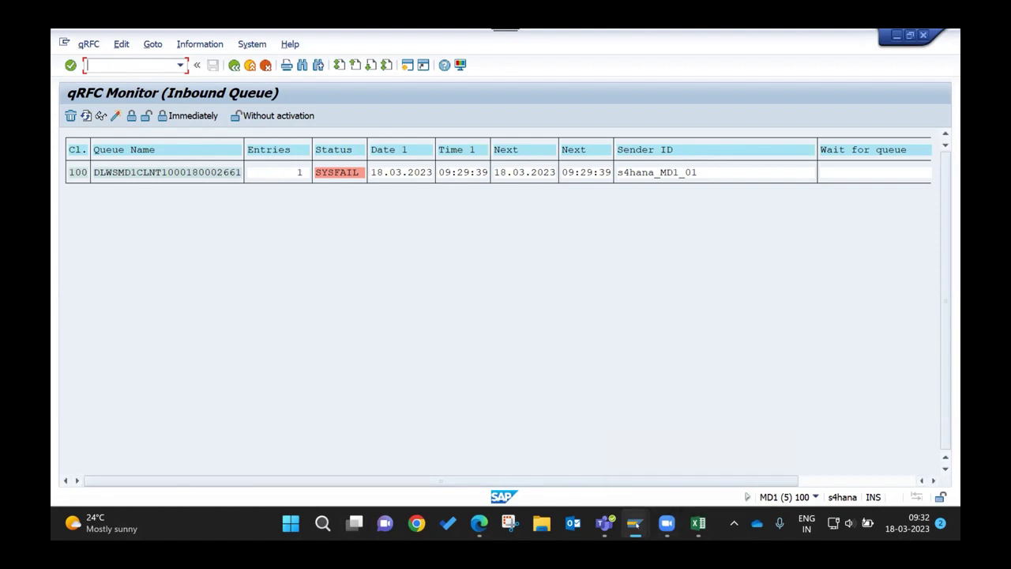
- Start a new purchase order with ME21N in the session showing the document flow
mouse_move(634, 523)
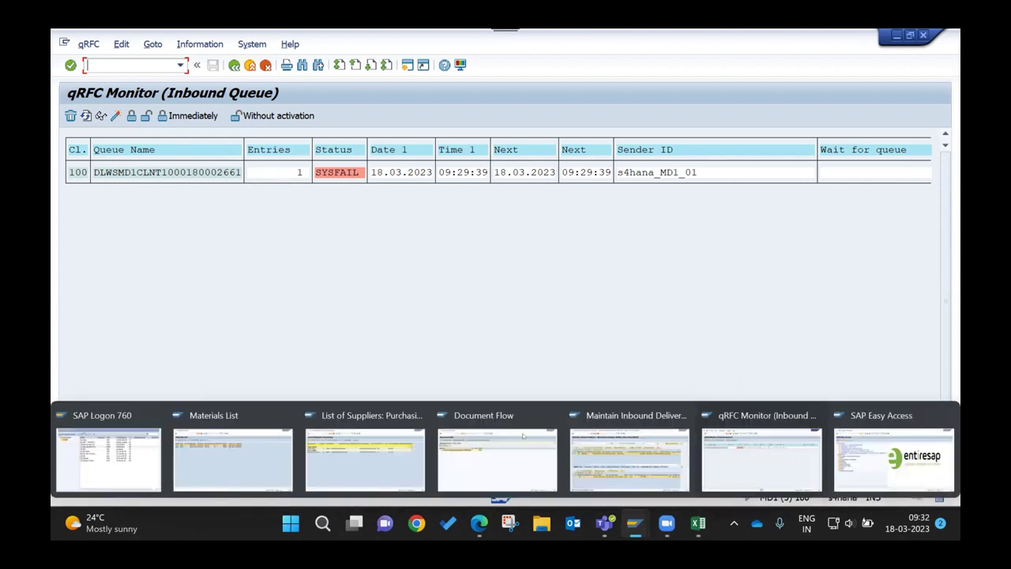
click(496, 458)
click(138, 61)
text(/nme2)
text(n)
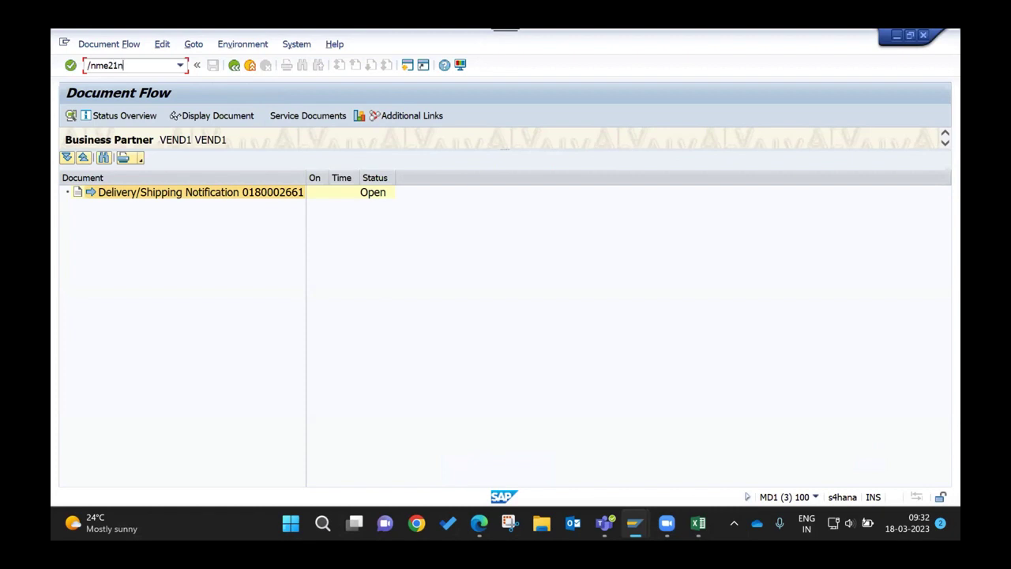
key(Return)
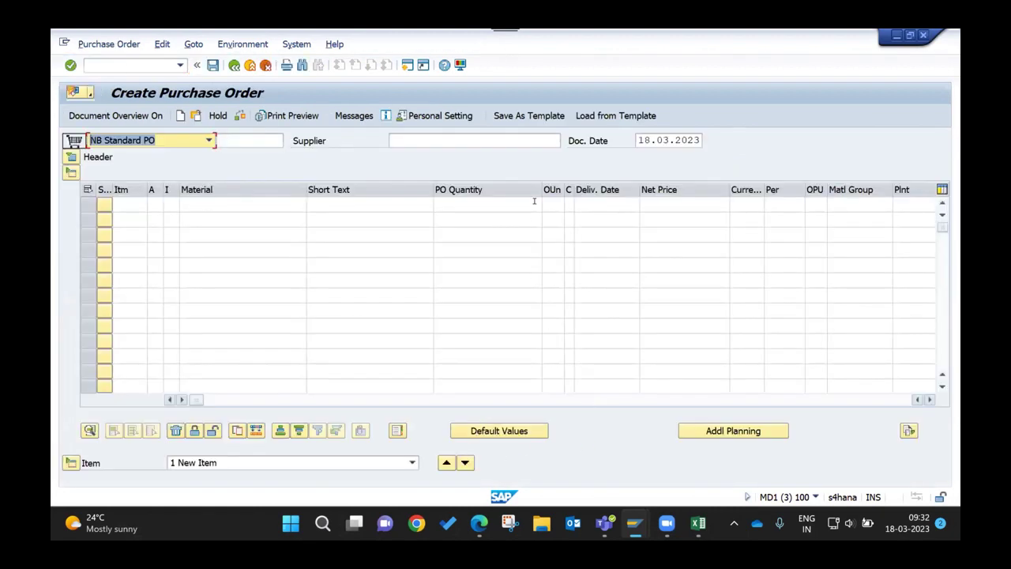
- Fill the purchase order by referencing item 10 of an earlier purchase order for material PROD-1
click(598, 400)
click(628, 205)
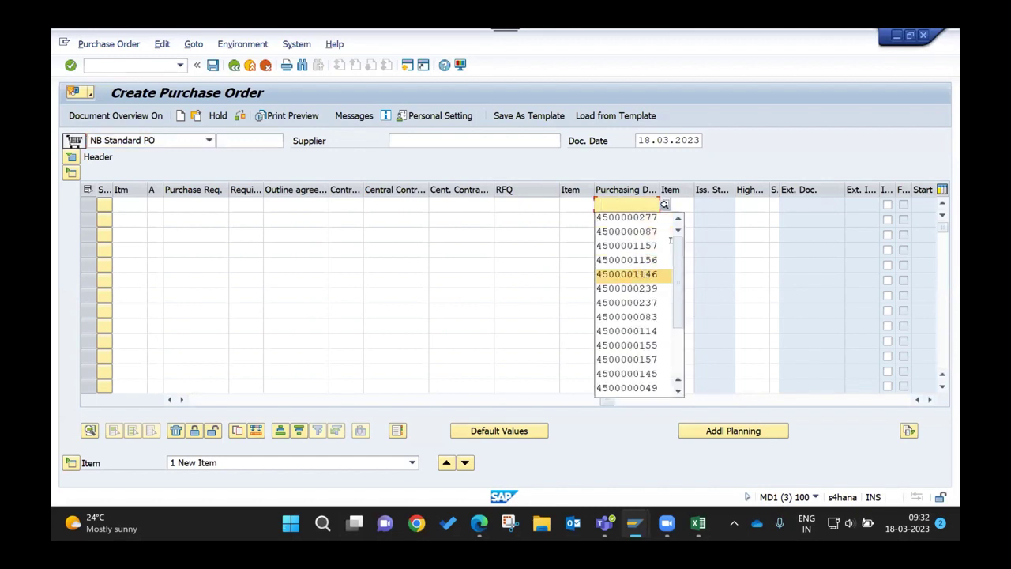
click(632, 274)
click(677, 202)
text(10)
key(Return)
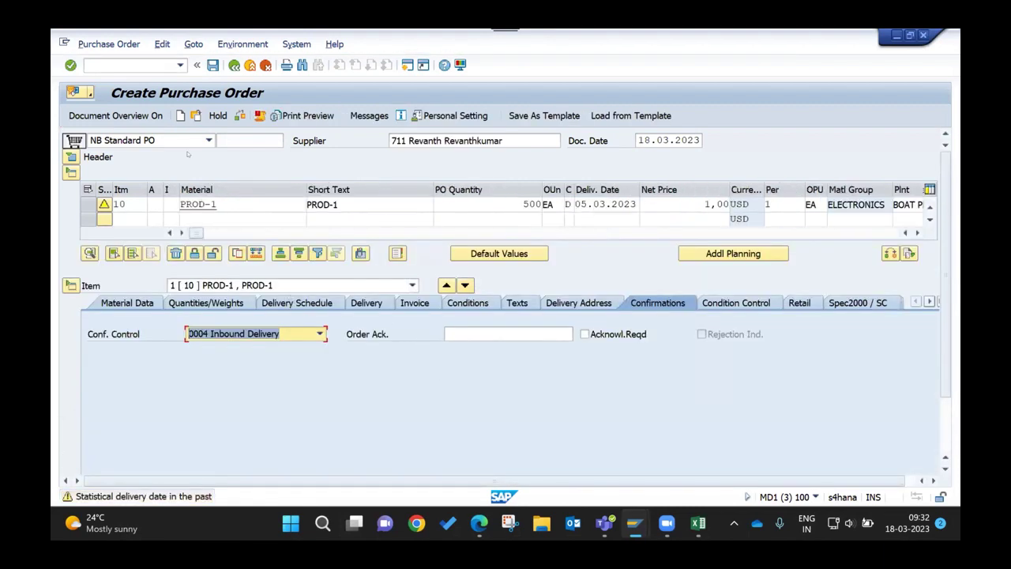
- Save the new purchase order and start creating an inbound delivery with transaction VL31N
click(212, 64)
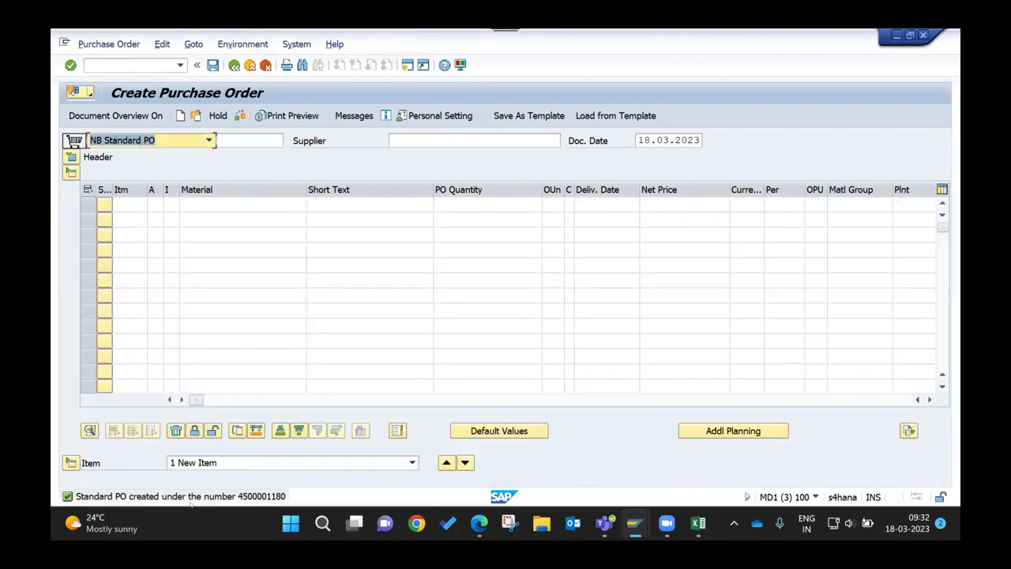
click(126, 64)
text(/nvl31n)
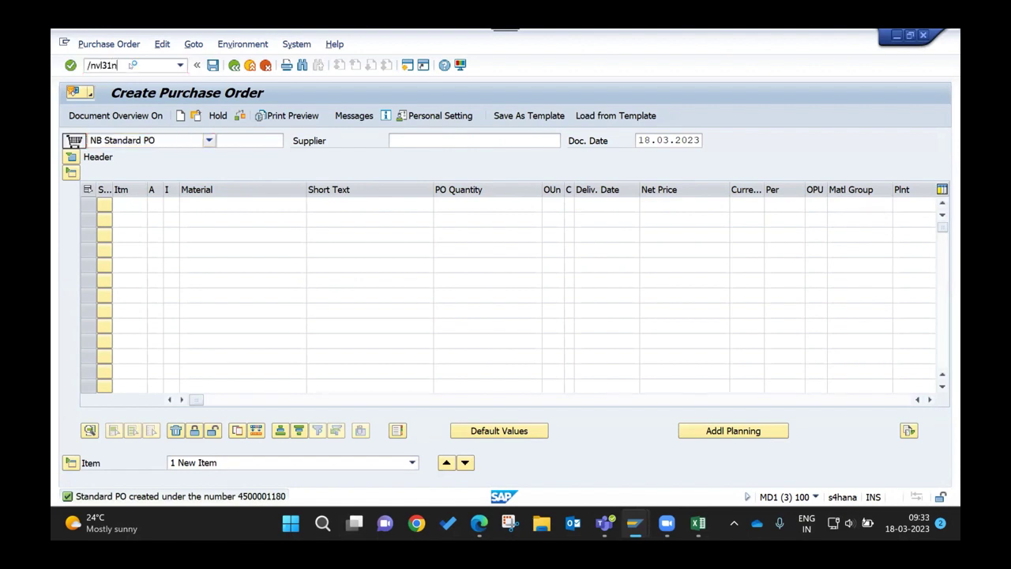
key(Return)
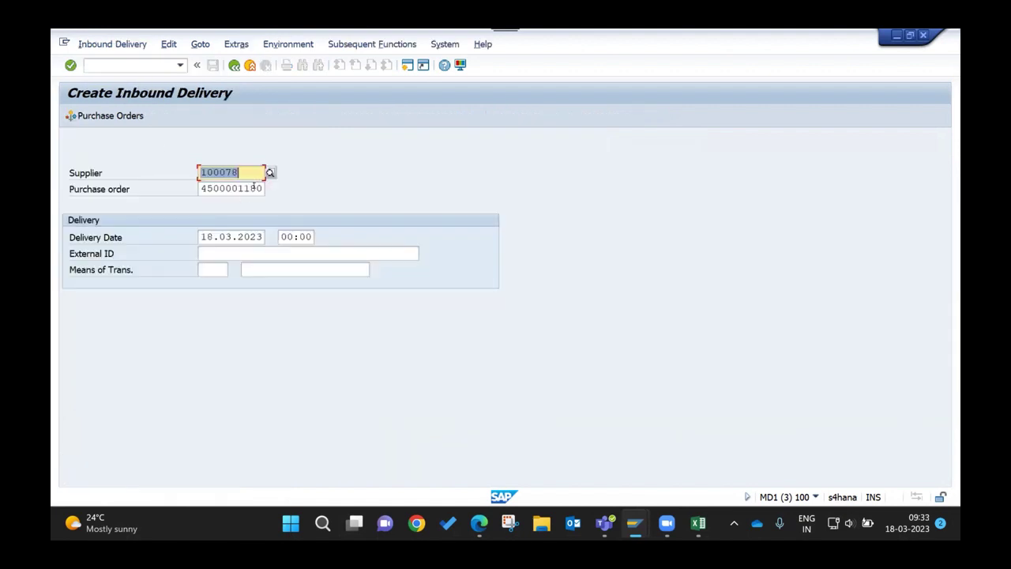
- Create the inbound delivery for the new purchase order with a delivery quantity of 5 for PROD-1, and save it
key(Return)
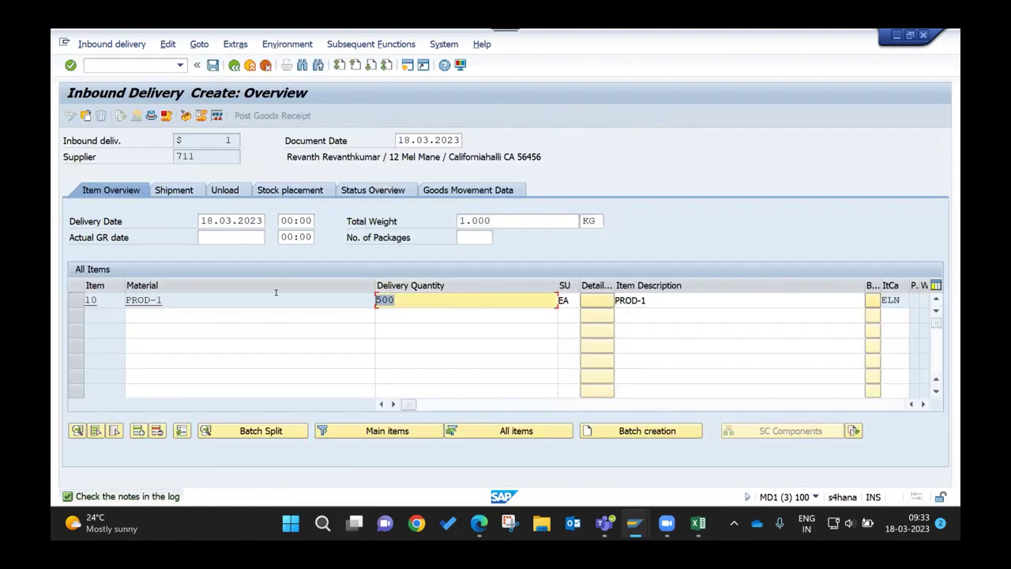
text(5)
key(Return)
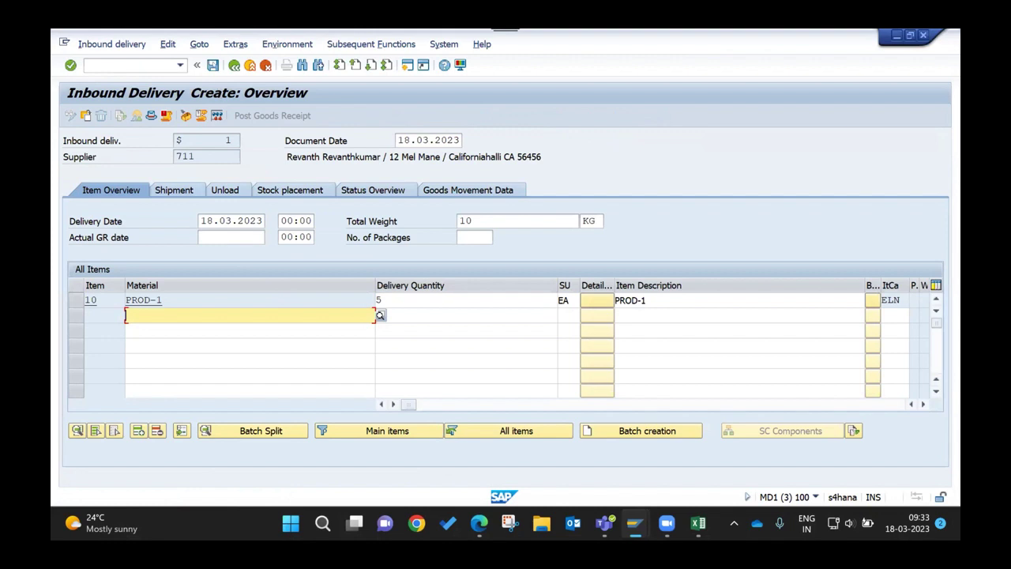
key(ctrl+s)
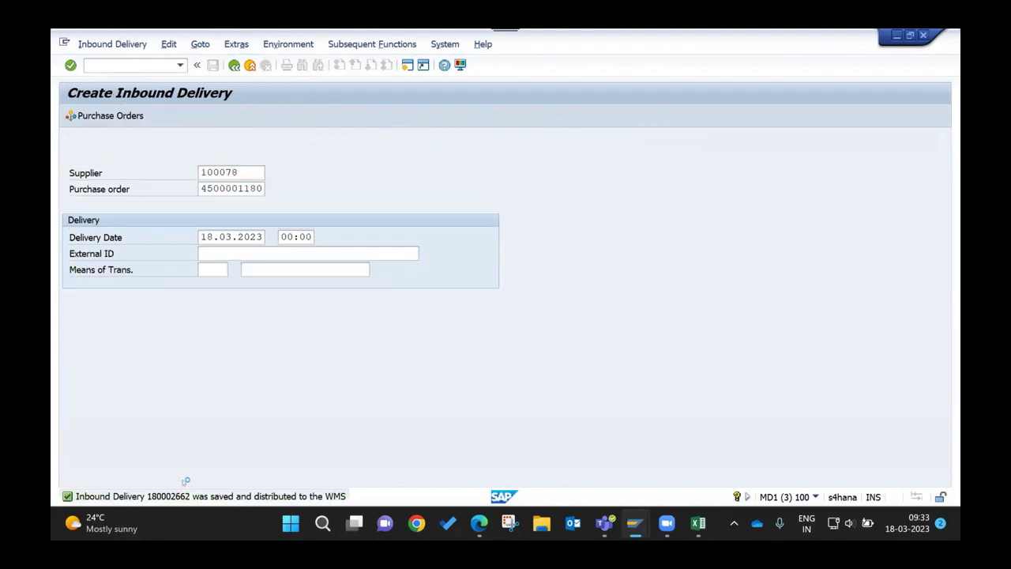
- Copy the new inbound delivery number from the details of the save message, and close the details
double_click(210, 496)
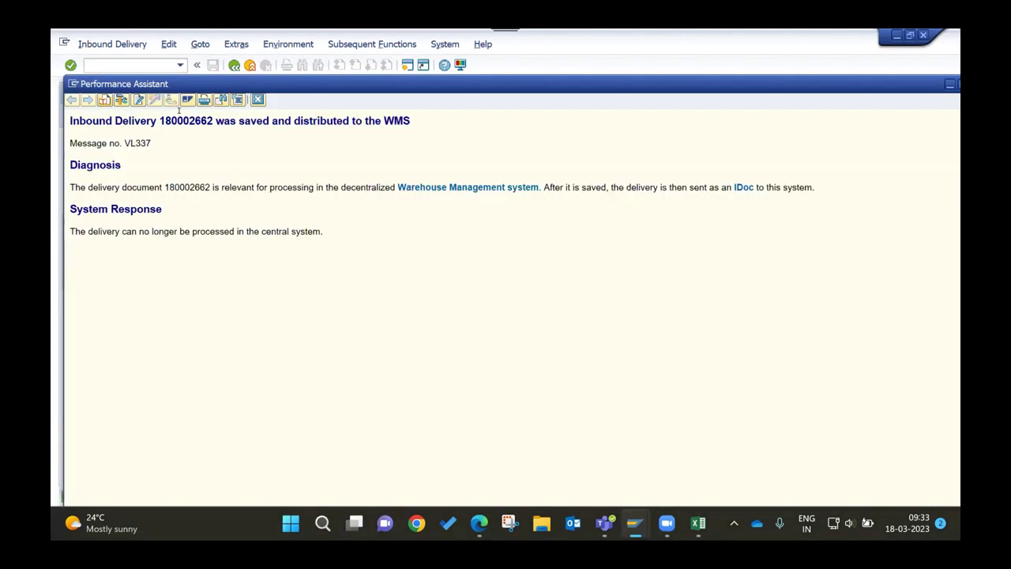
double_click(185, 121)
key(ctrl+c)
click(258, 100)
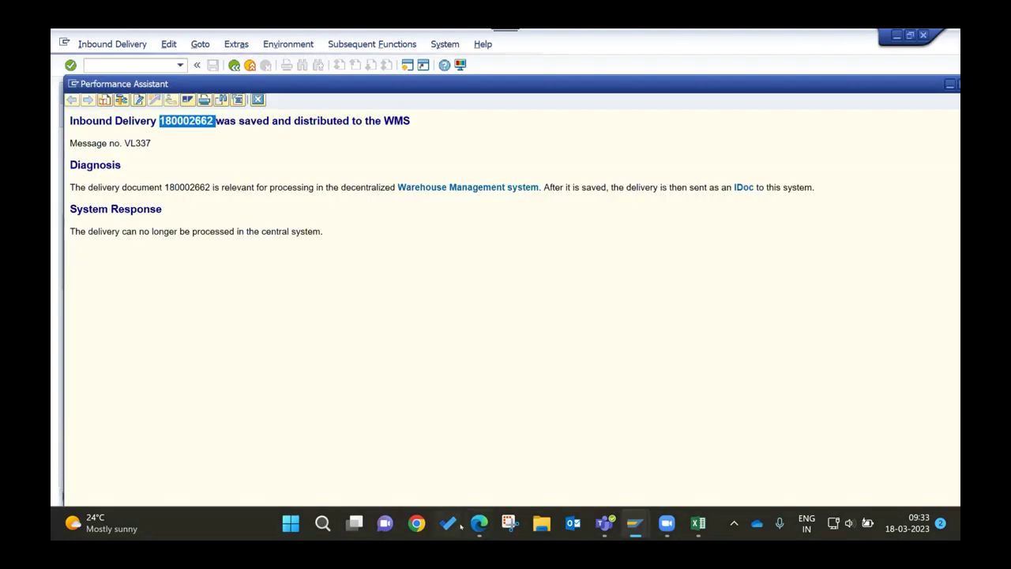
- Find inbound delivery 180002662 in the Maintain Inbound Delivery session for warehouse BOAT, and post its goods receipt
mouse_move(630, 525)
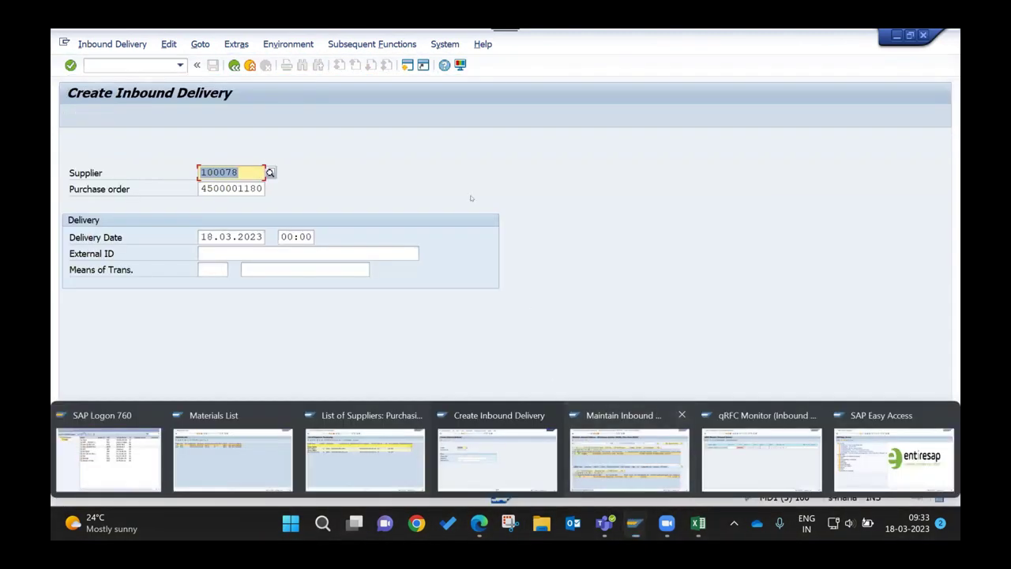
click(632, 462)
double_click(641, 136)
key(ctrl+v)
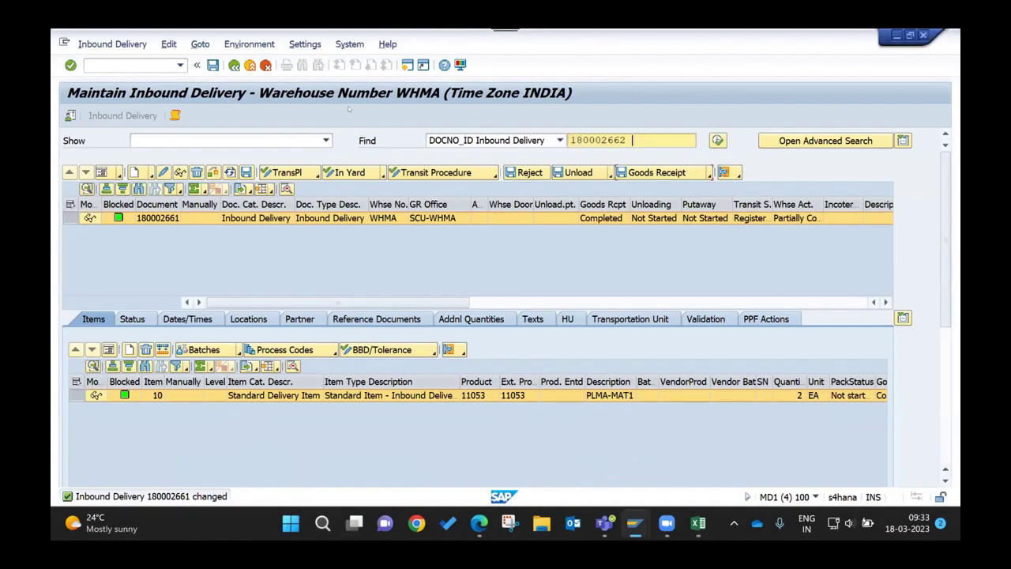
key(Return)
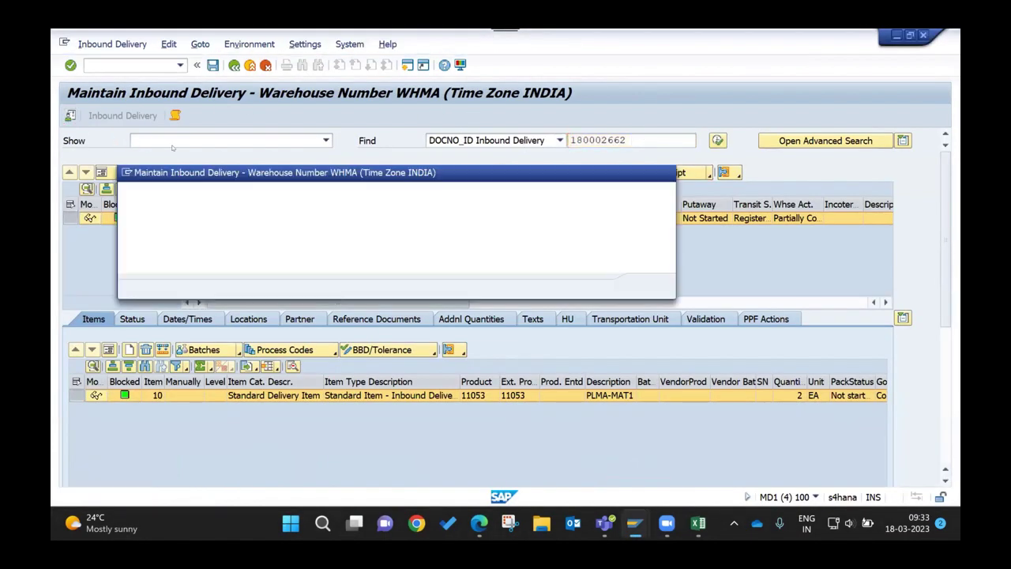
text(boat)
key(Return)
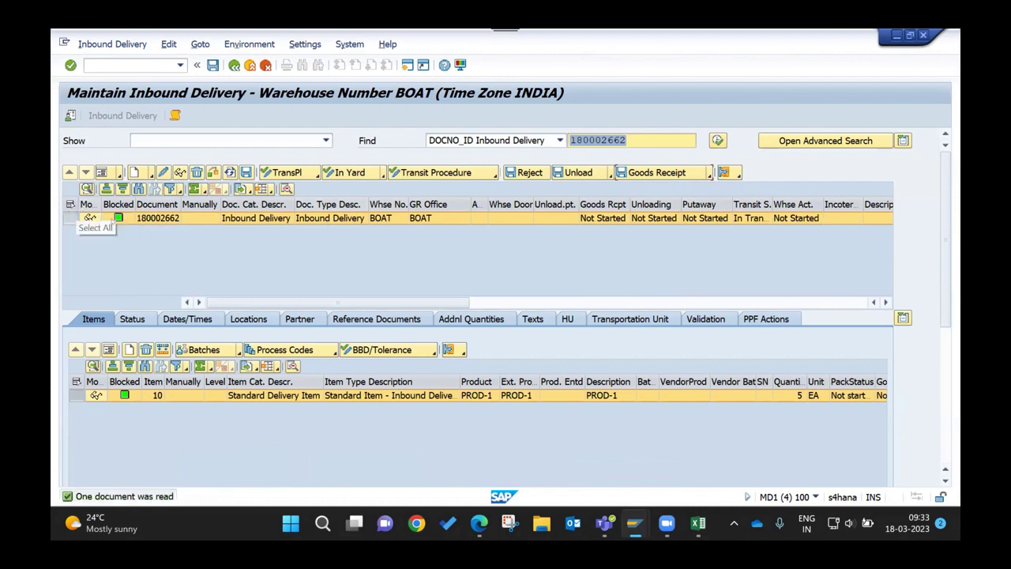
click(655, 172)
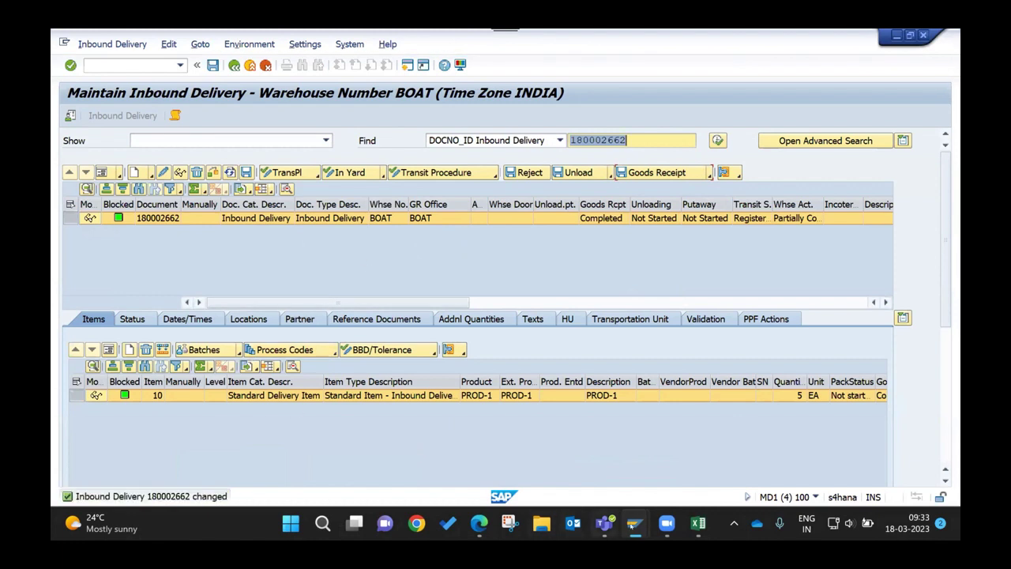
- Display inbound delivery 180002662 from the Create Inbound Delivery session, and check its document flow
mouse_move(635, 523)
click(497, 458)
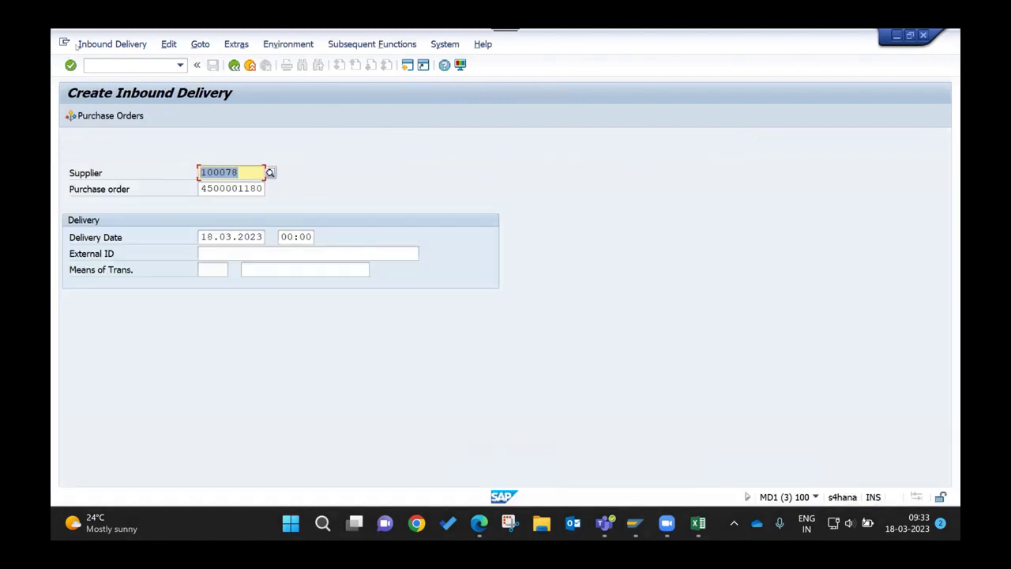
click(113, 44)
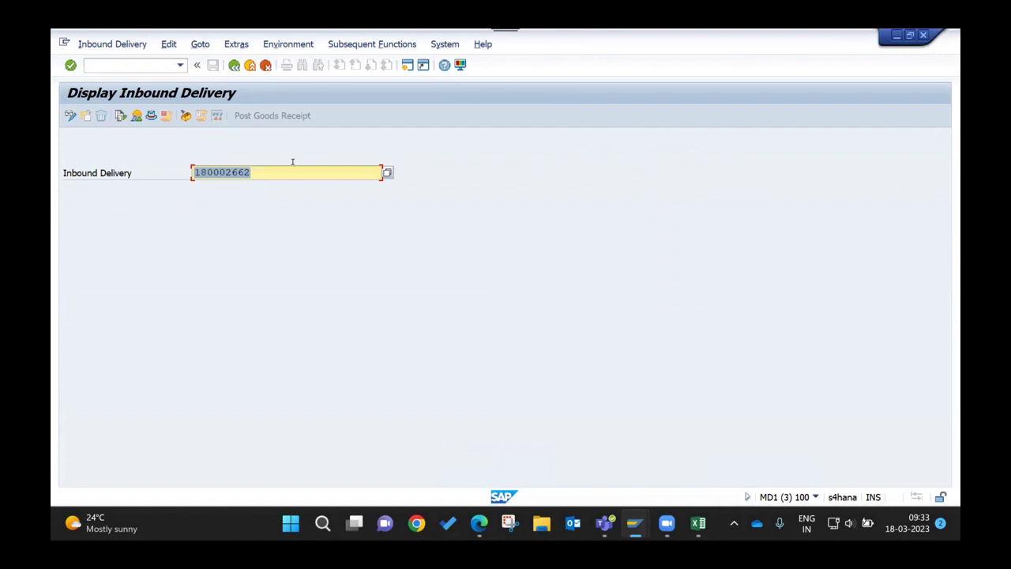
key(Return)
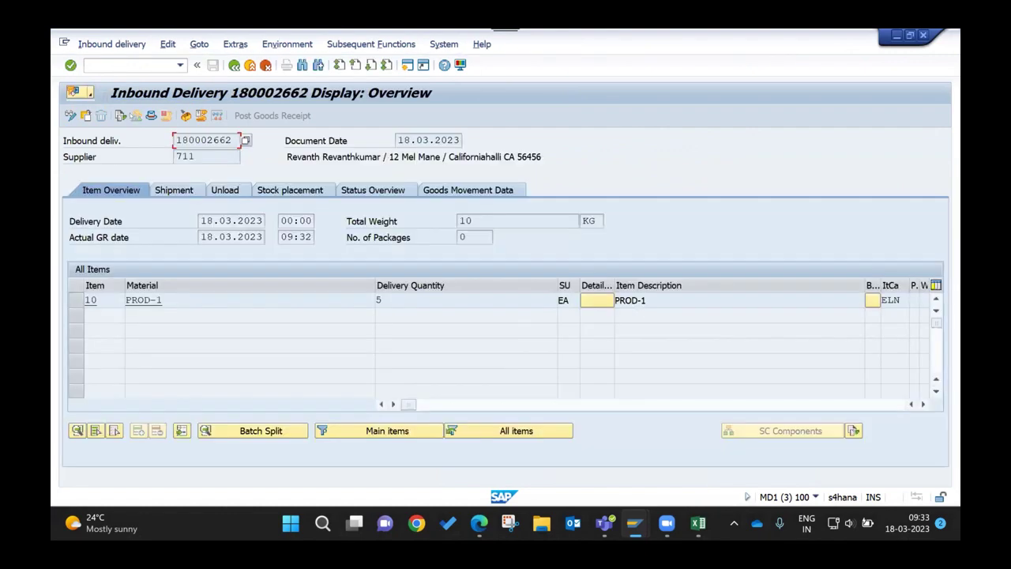
click(120, 116)
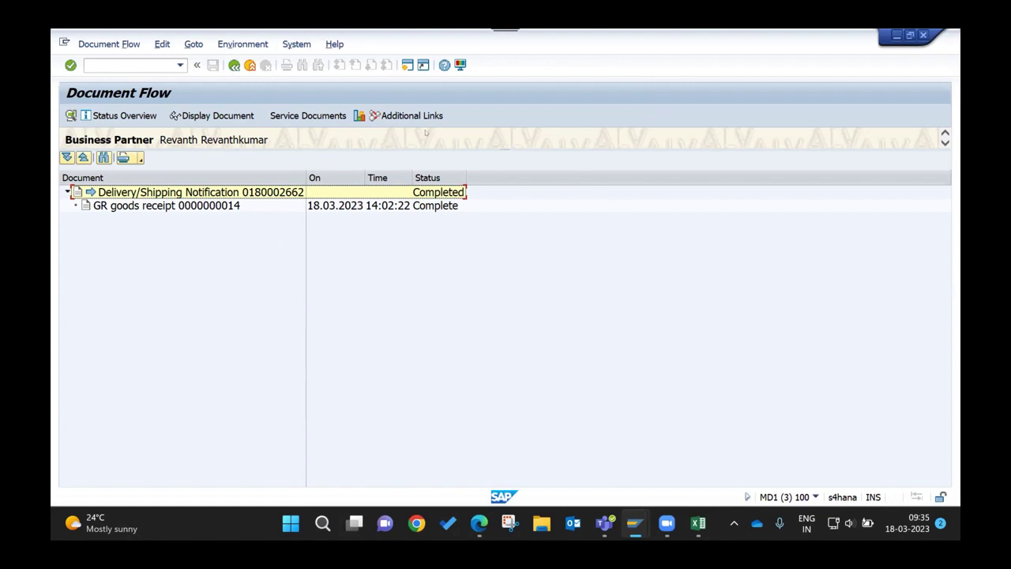
- Check the stock overview of material 11053 in plant PLMA with transaction MMBE
key(ctrl+slash)
text(/nmmbe)
key(Return)
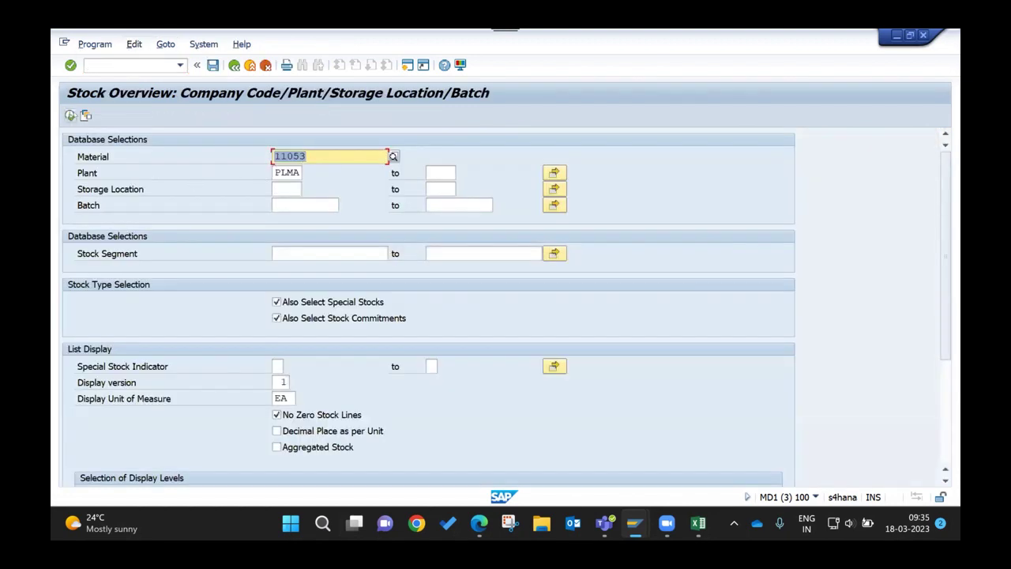
key(F8)
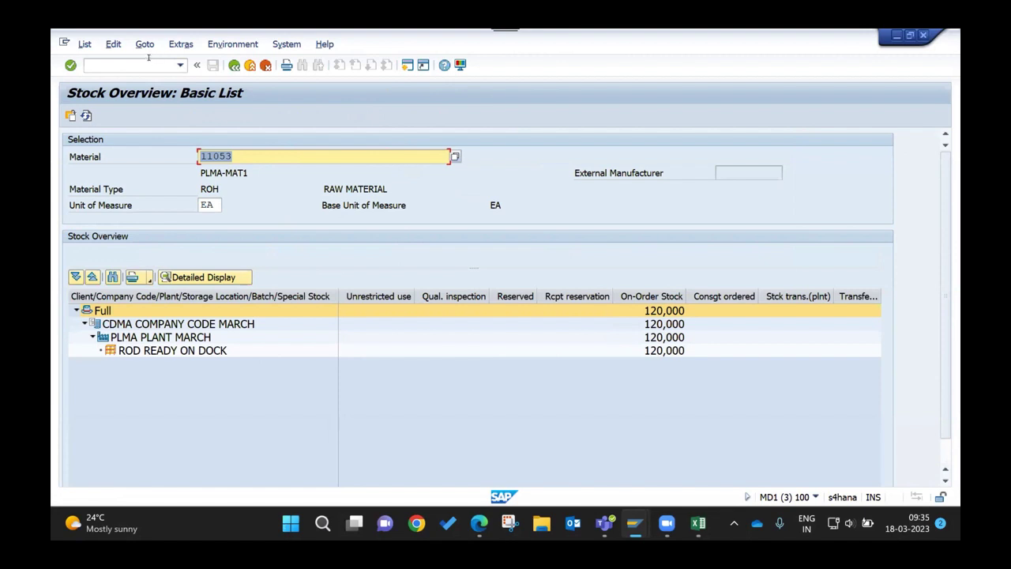
- Open the Warehouse Management Monitor for warehouse WHMA with monitor SAP in a separate session
click(408, 65)
mouse_move(635, 523)
click(610, 442)
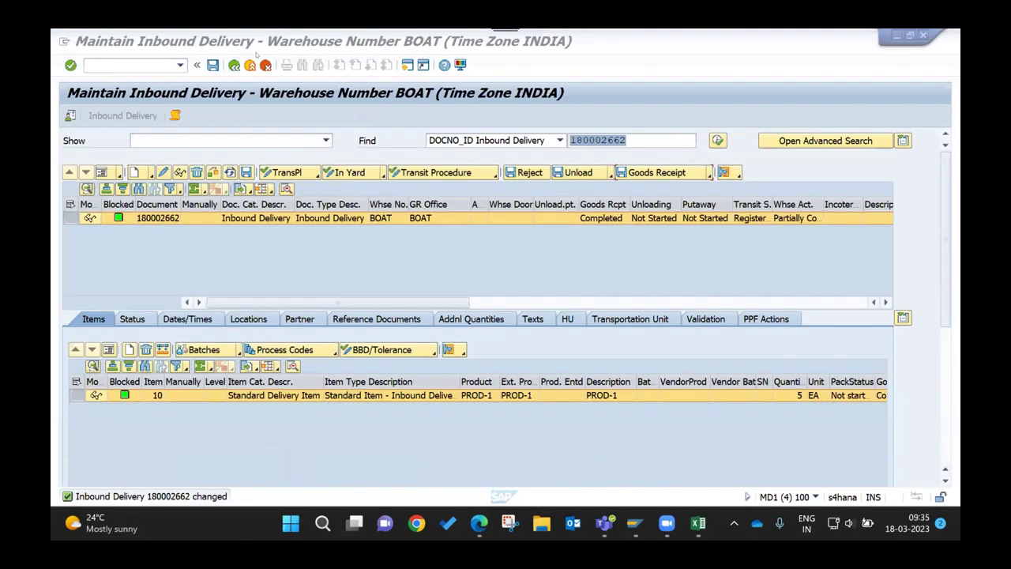
click(248, 44)
click(241, 126)
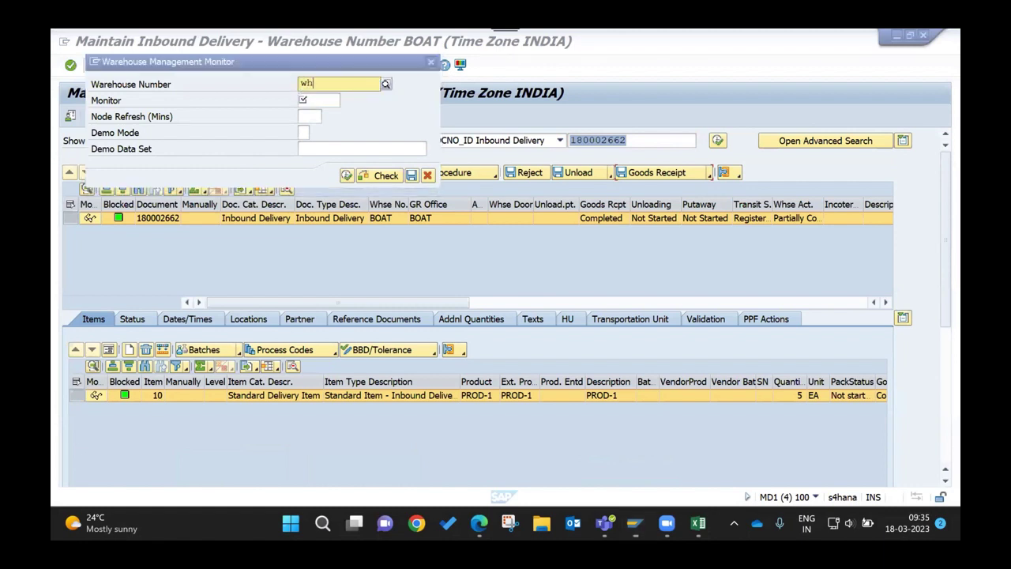
text(whma)
key(Tab)
text(sap)
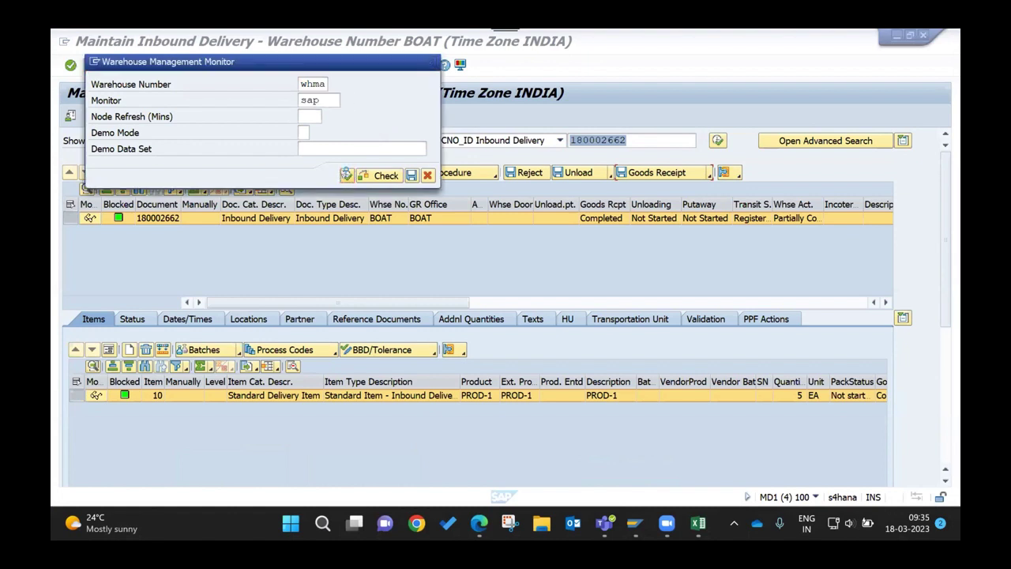
click(348, 175)
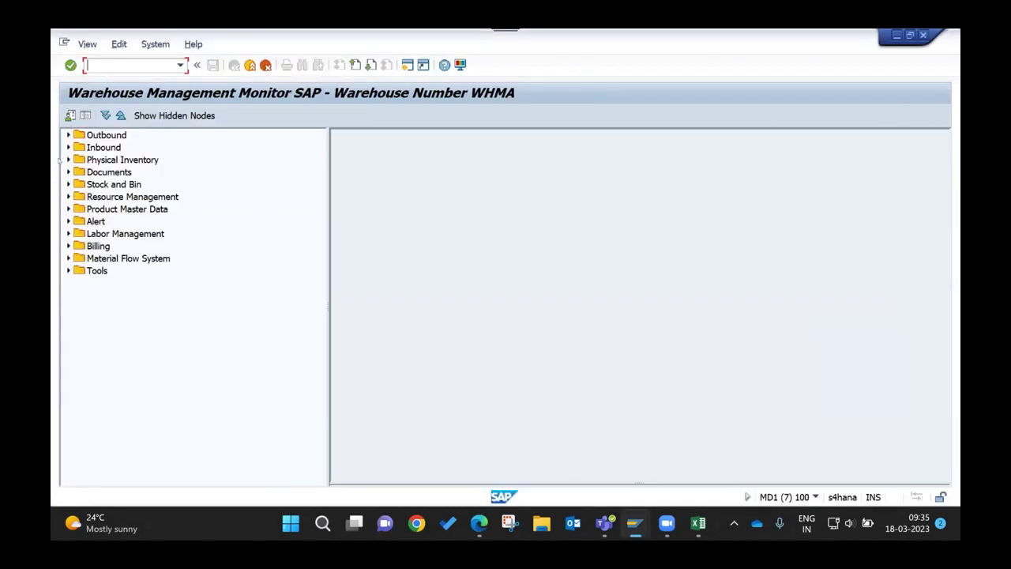
- Expand Stock and Bin in the monitor tree down to the nodes under Storage Bin
click(69, 159)
click(69, 159)
click(69, 184)
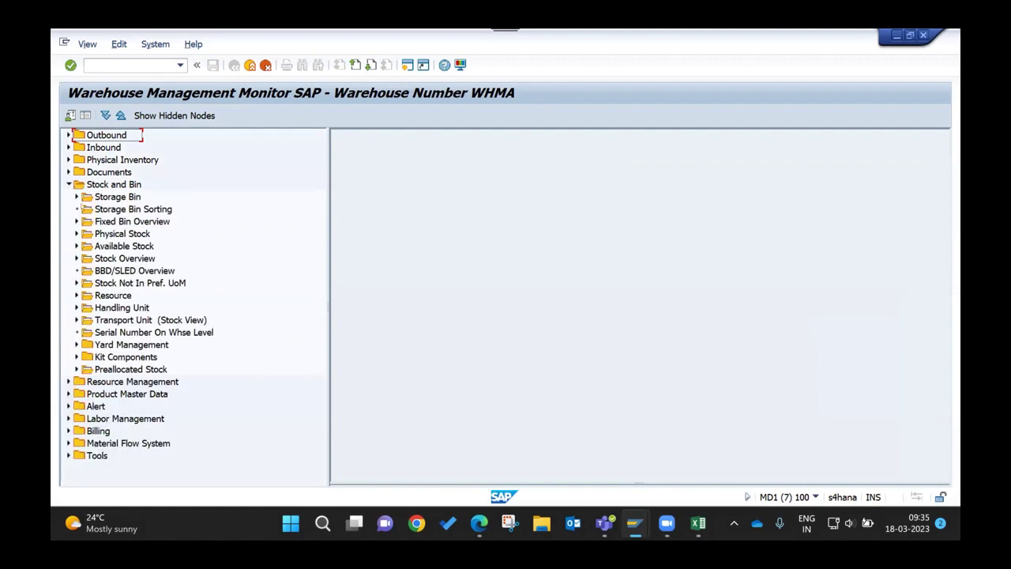
click(76, 196)
click(127, 209)
double_click(126, 208)
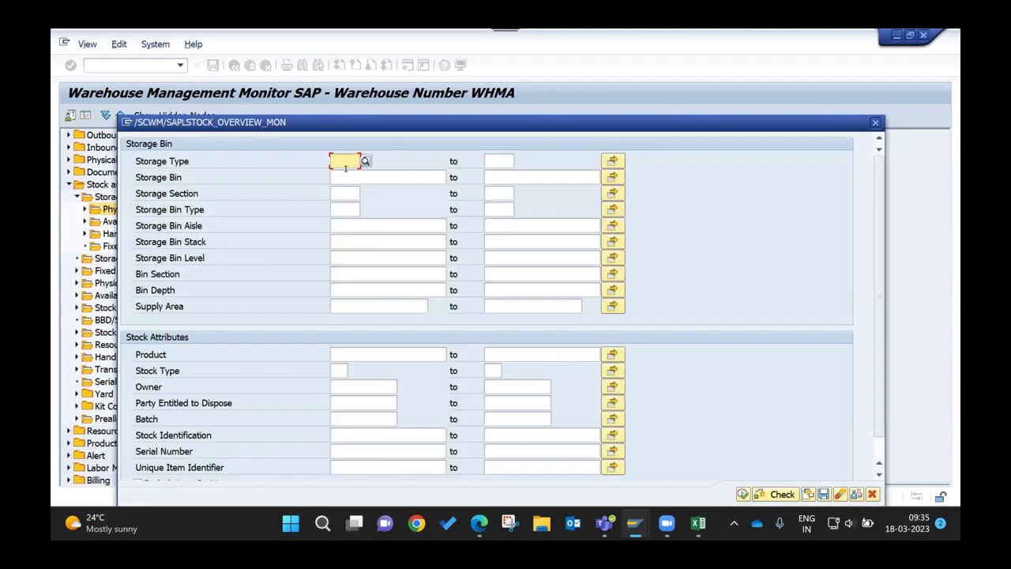
click(350, 354)
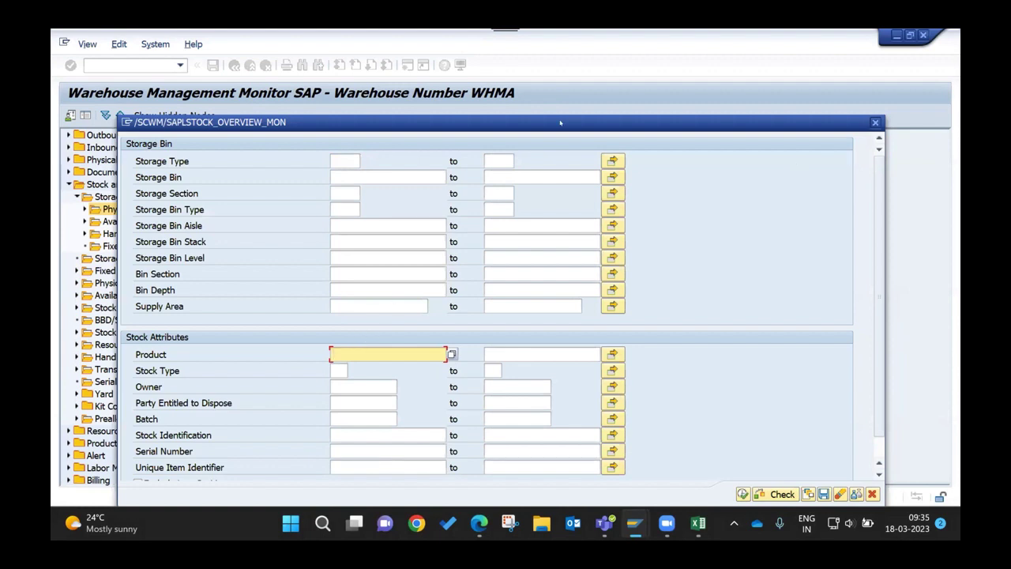
key(Escape)
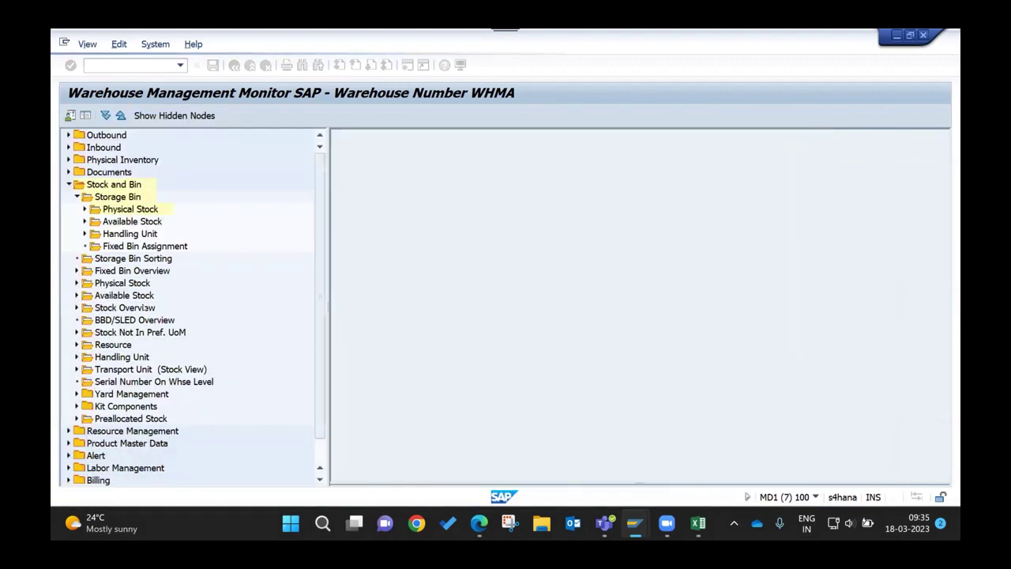
- List the available stock of product 11053 across the storage bins, continuing without selection criteria for the parent node
double_click(129, 222)
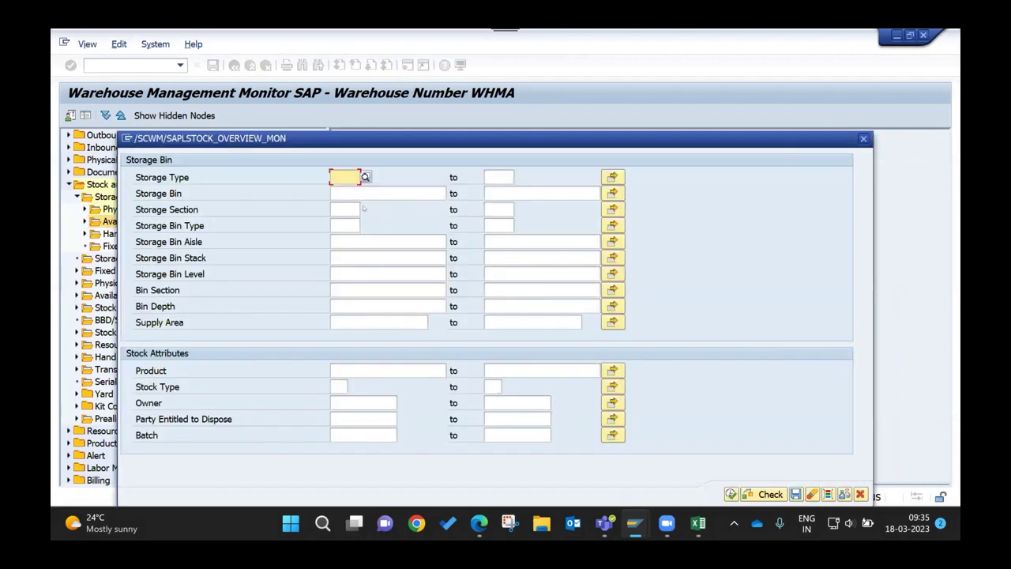
click(345, 368)
text(1)
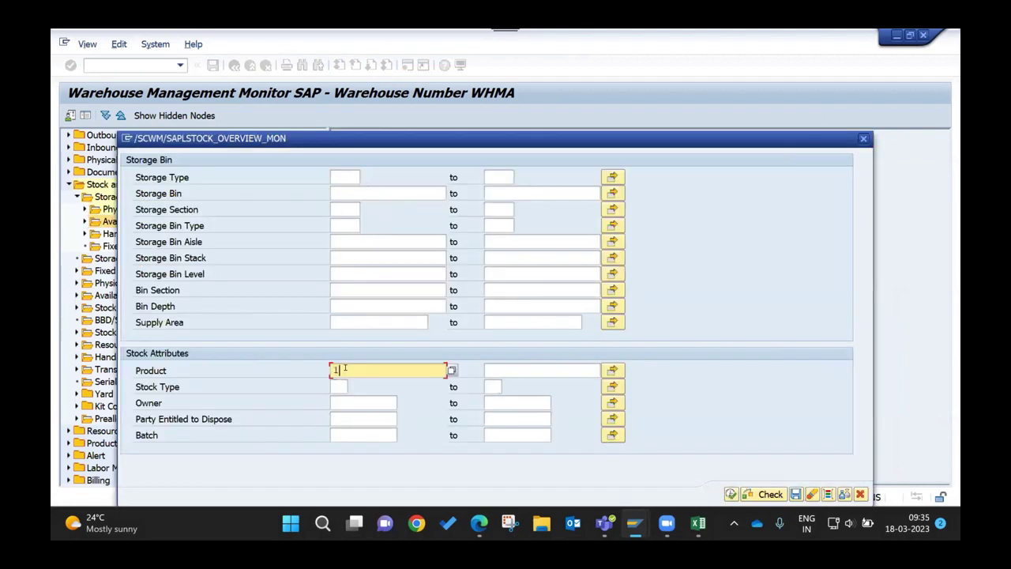
text(1053)
click(731, 494)
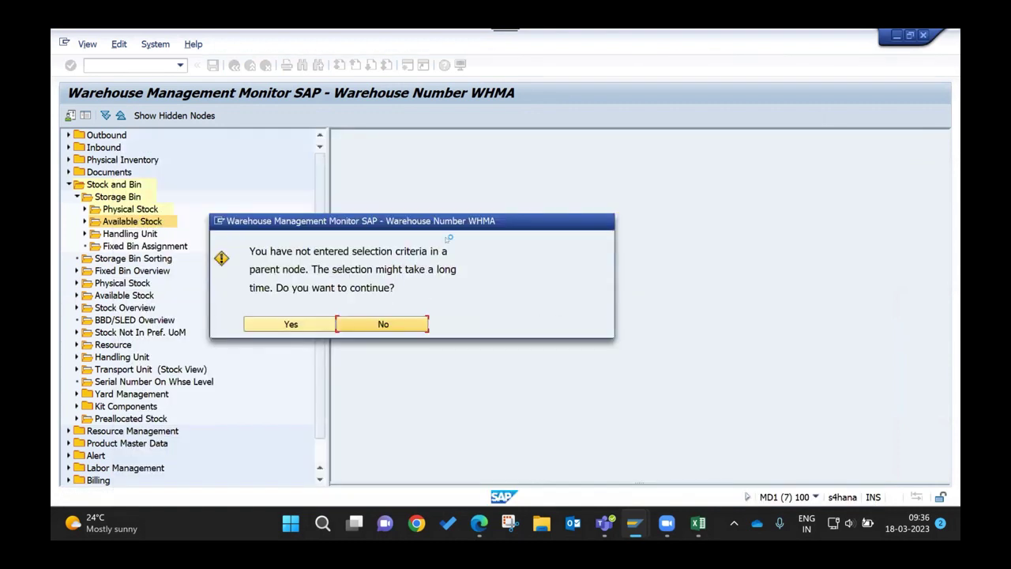
key(Return)
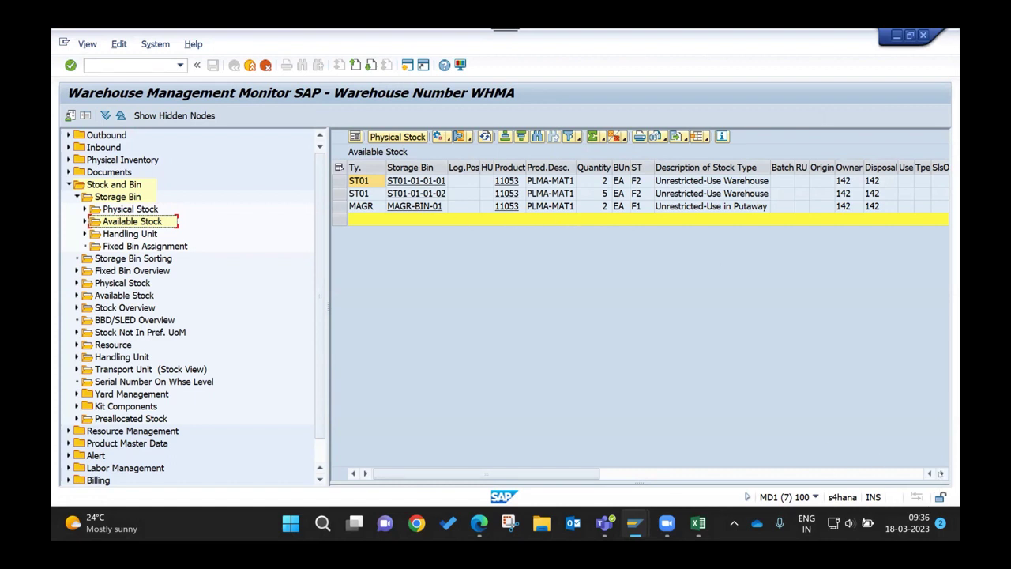
- Examine the goods receipt times and dates of the available stock lines, and return to the first columns
click(941, 473)
click(941, 472)
click(941, 472)
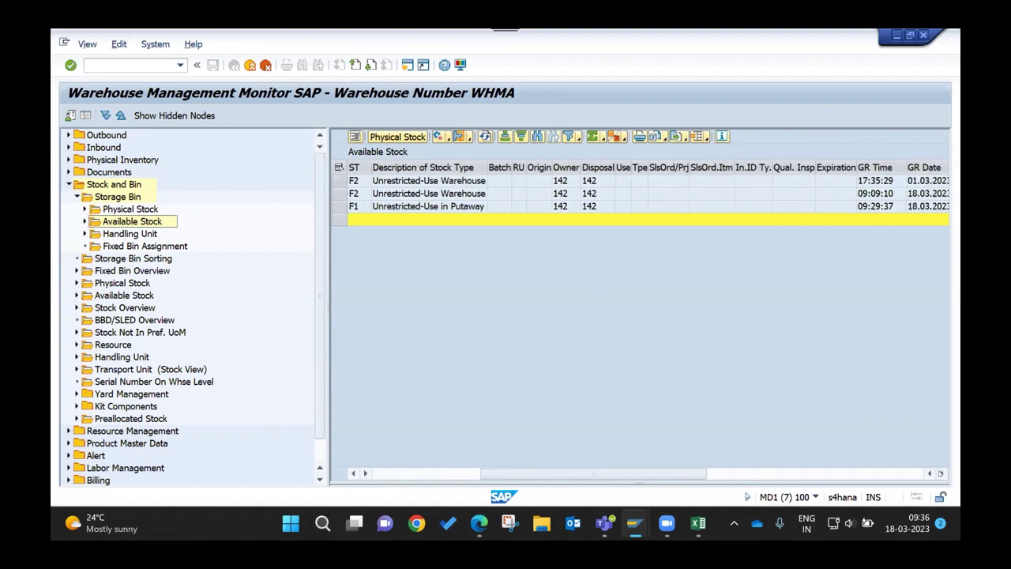
click(941, 472)
click(701, 165)
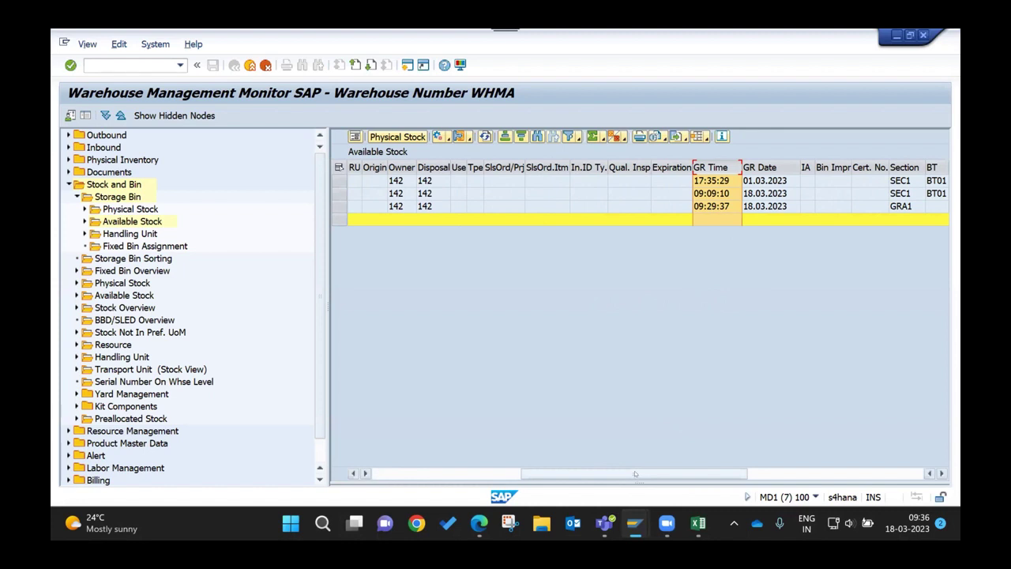
drag(635, 473, 472, 468)
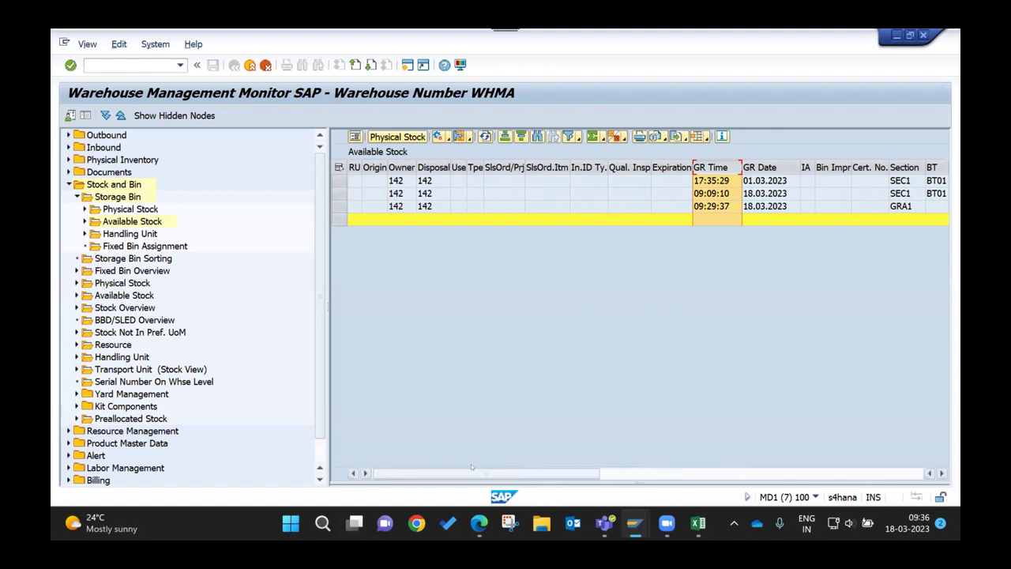
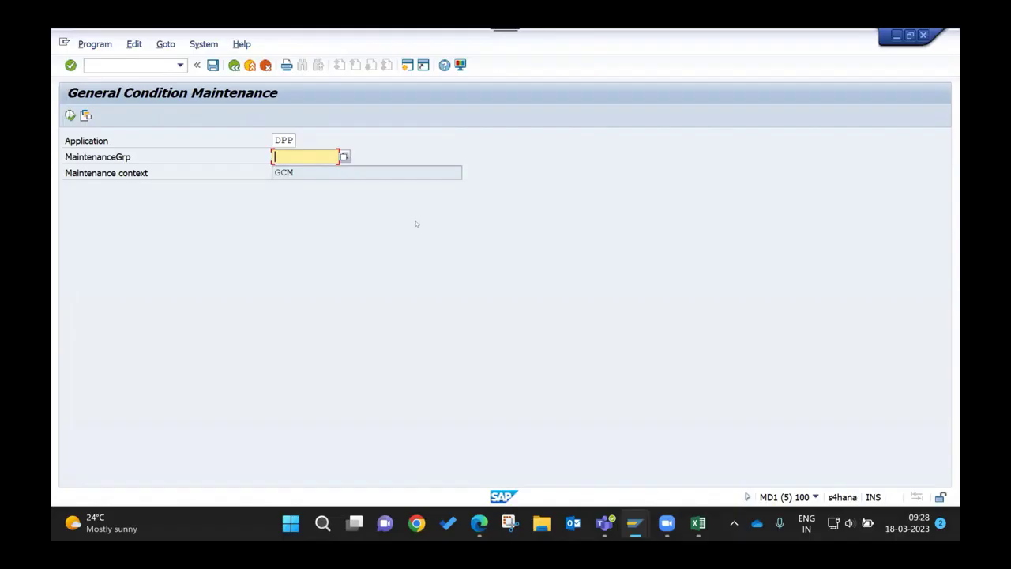
- Start a new standard purchase order with transaction ME21N in the PPF customizing session
mouse_move(635, 523)
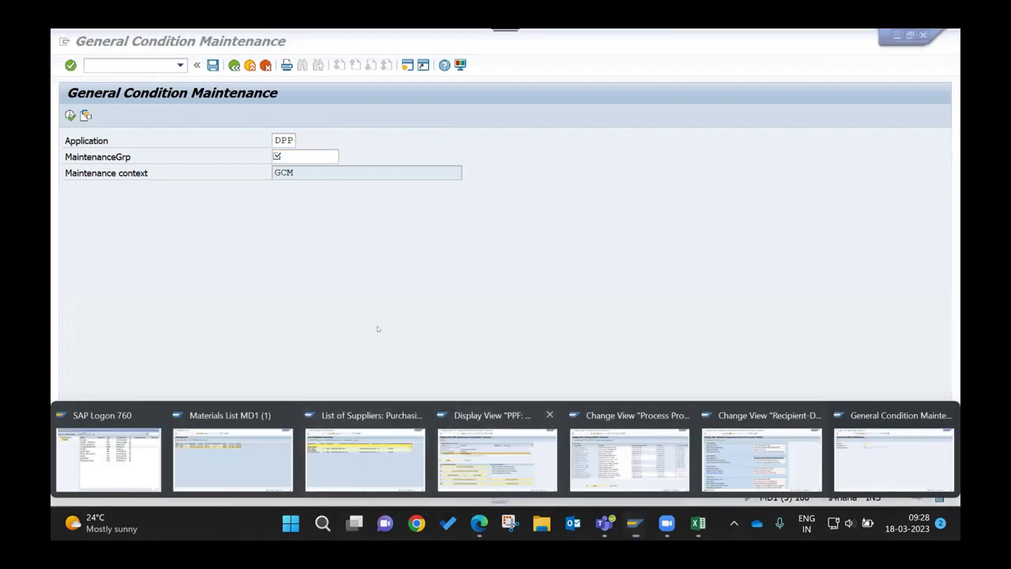
click(469, 457)
text(/nme21n)
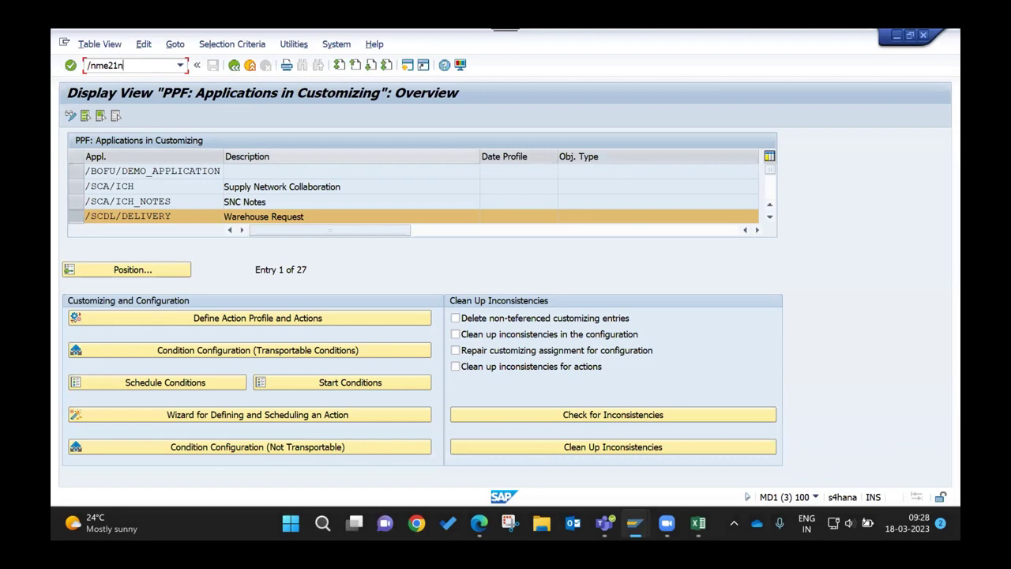
key(Return)
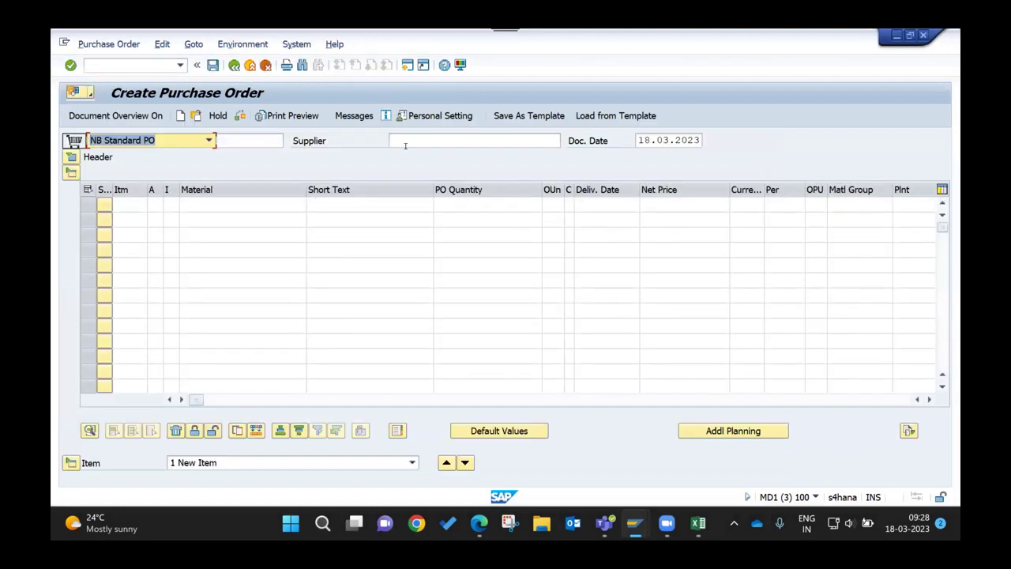
click(405, 146)
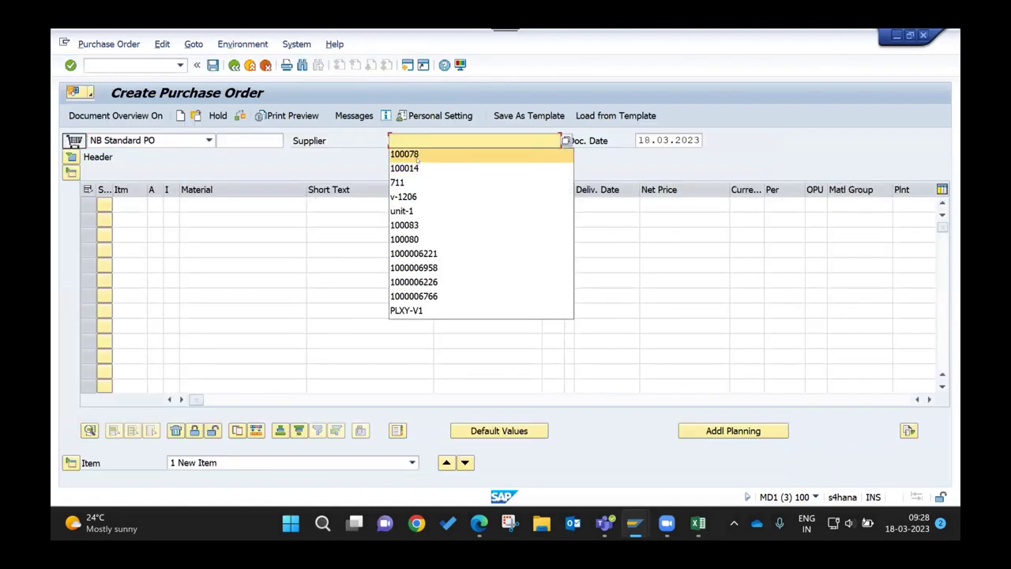
click(355, 356)
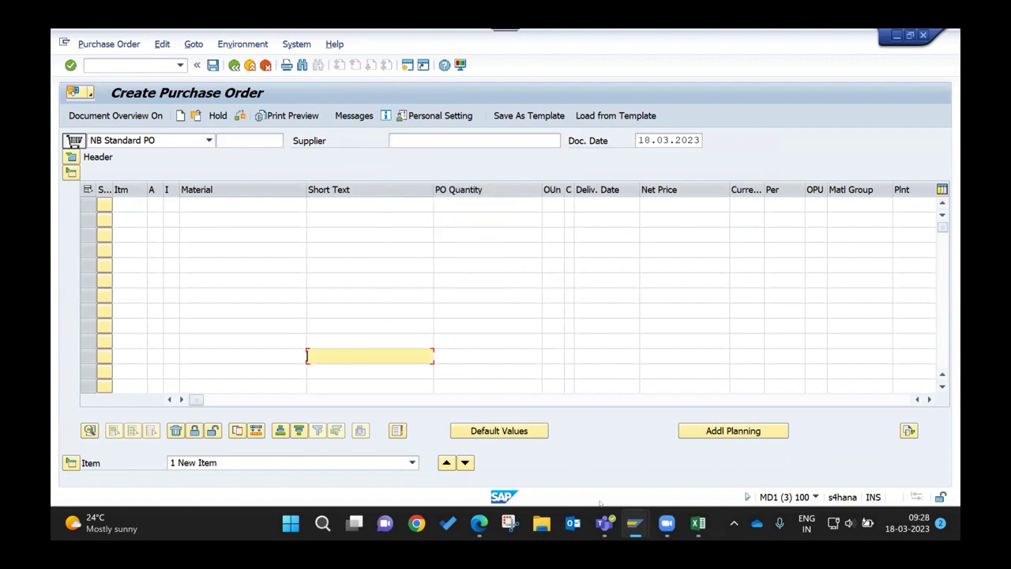
- Check the plant PLMA material 11053 in the Materials List and the available vendors in the List of Suppliers
mouse_move(635, 523)
click(243, 453)
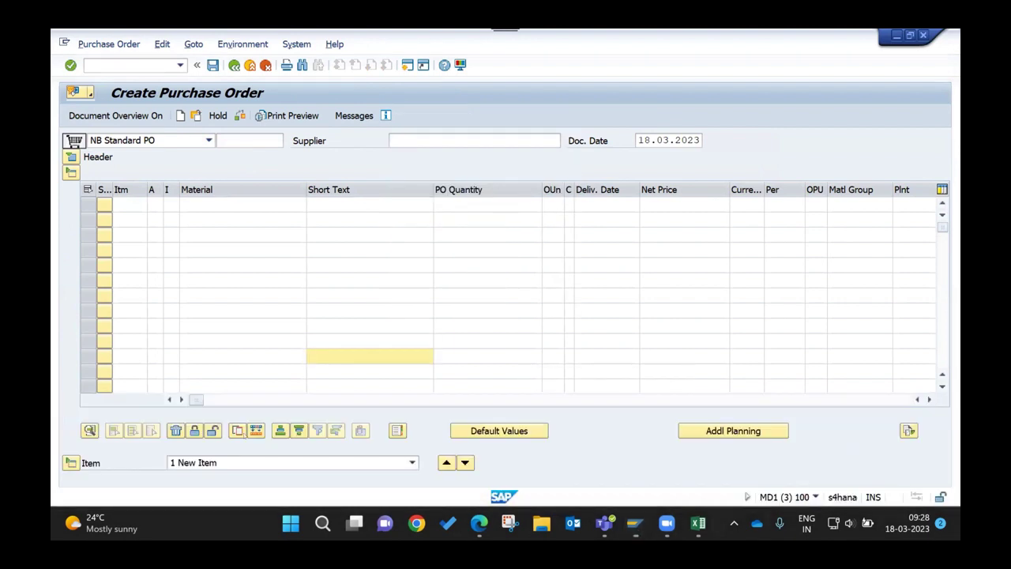
click(66, 168)
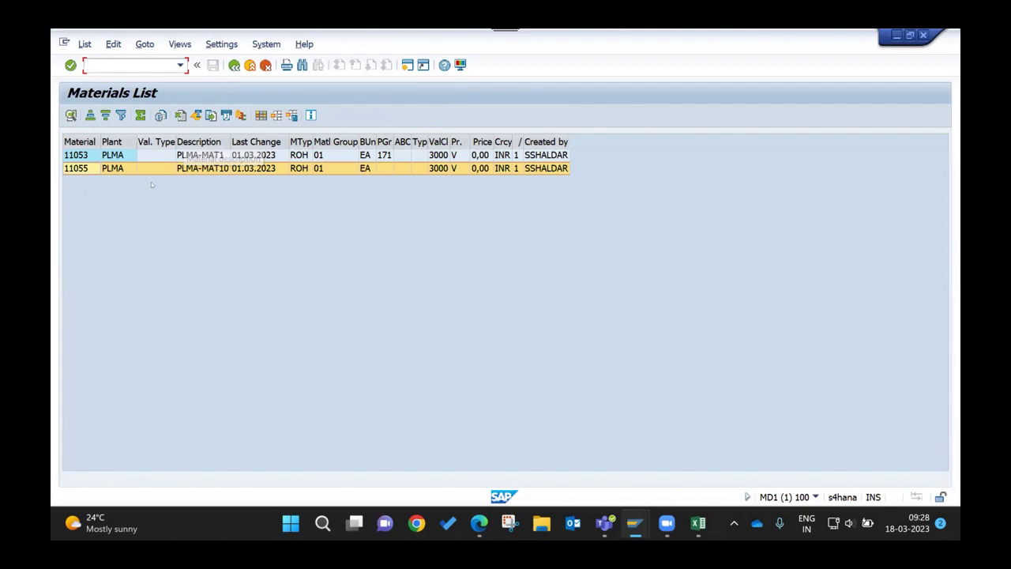
click(92, 155)
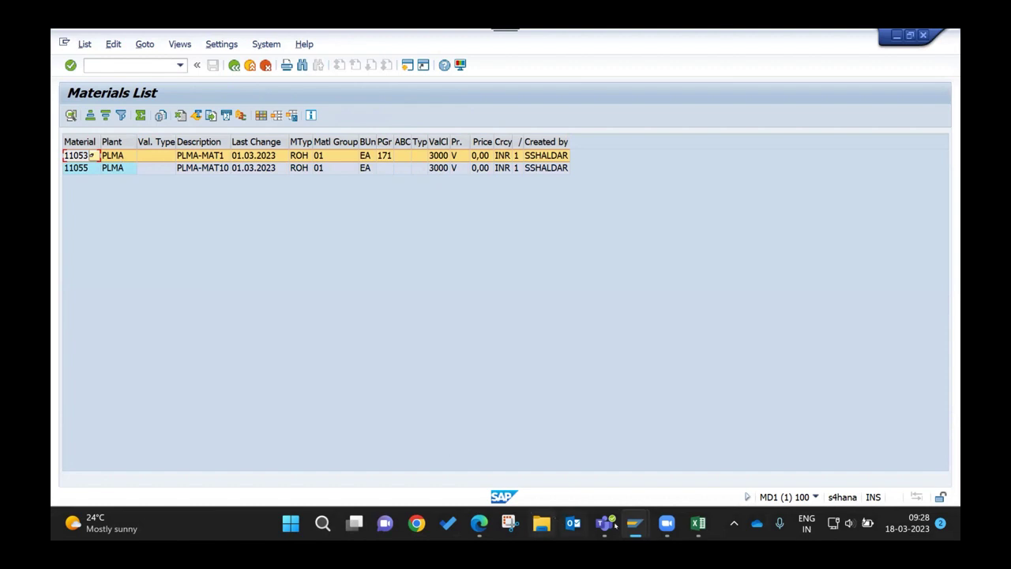
mouse_move(635, 523)
click(347, 450)
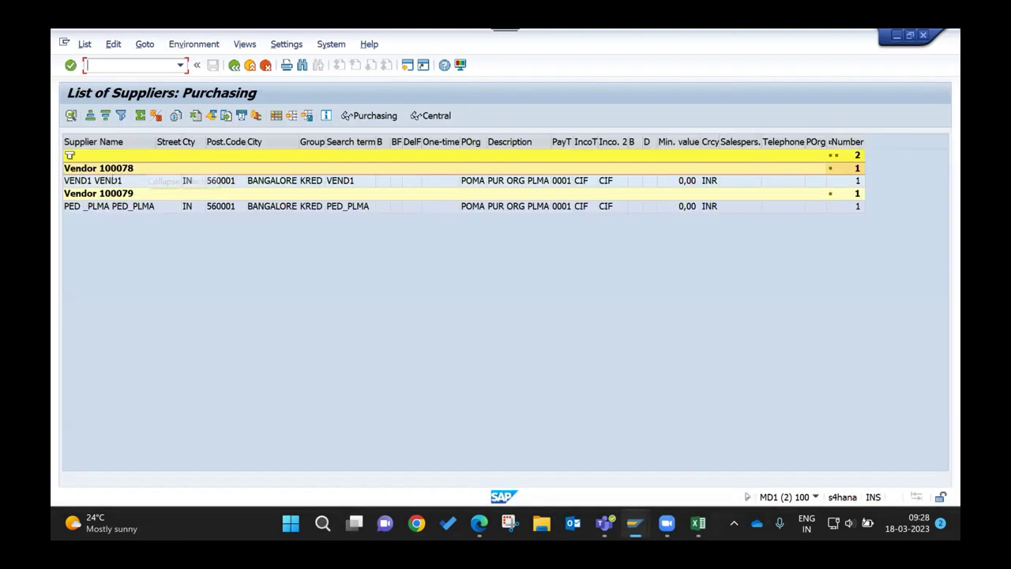
- Enter VEND1 as the supplier of the new purchase order
mouse_move(635, 523)
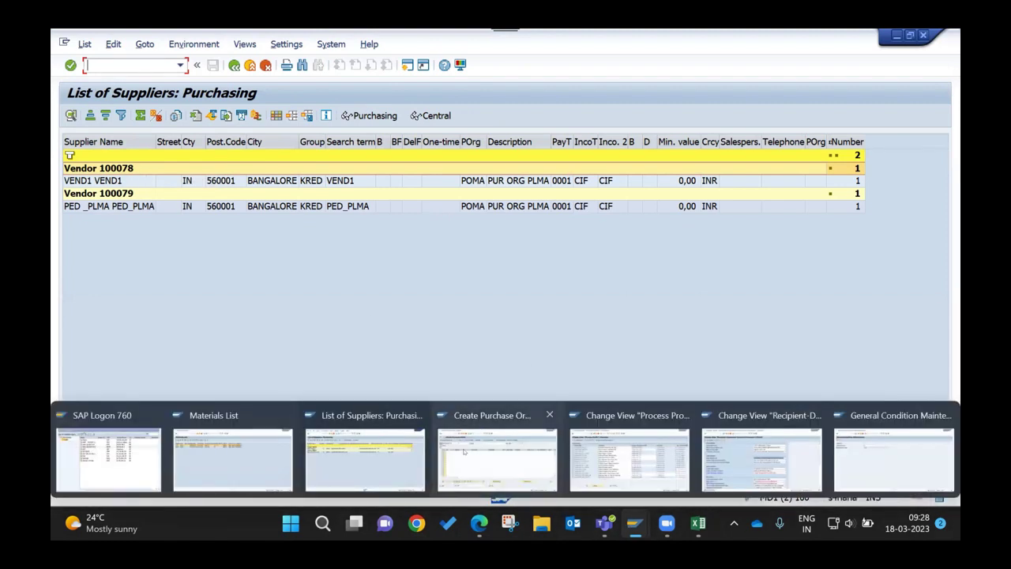
click(497, 457)
click(406, 139)
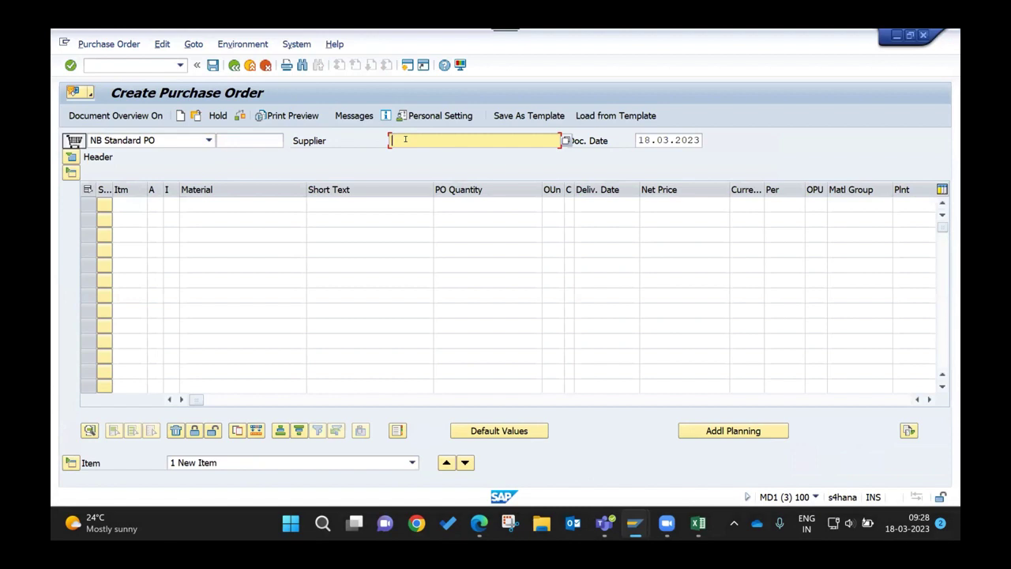
click(397, 150)
key(Return)
- Fill the order's organizational data with purchasing organization POMA, purchasing group 001 and company code CDMA
click(198, 189)
click(198, 204)
click(197, 205)
click(195, 216)
click(197, 221)
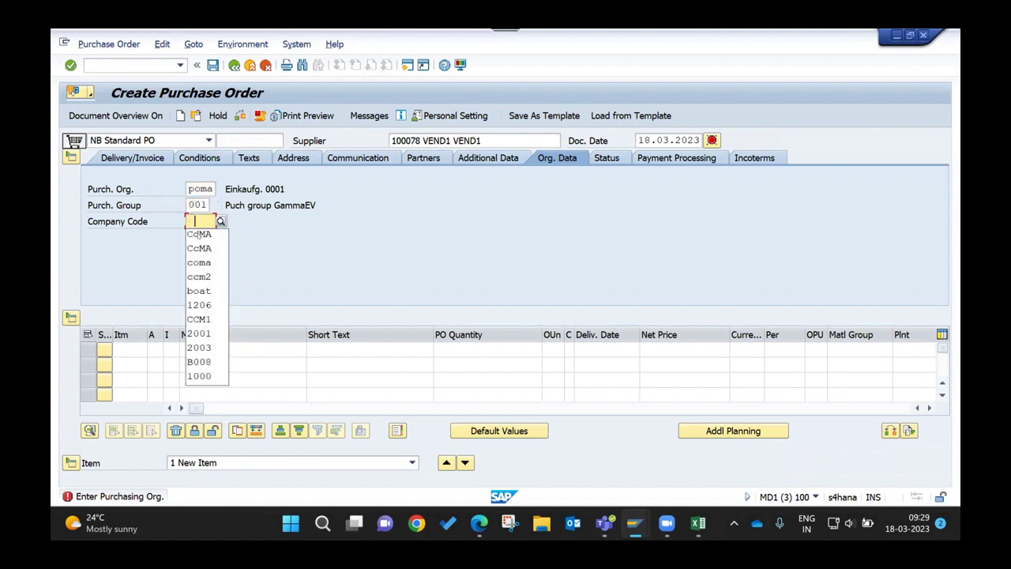
click(198, 234)
key(Return)
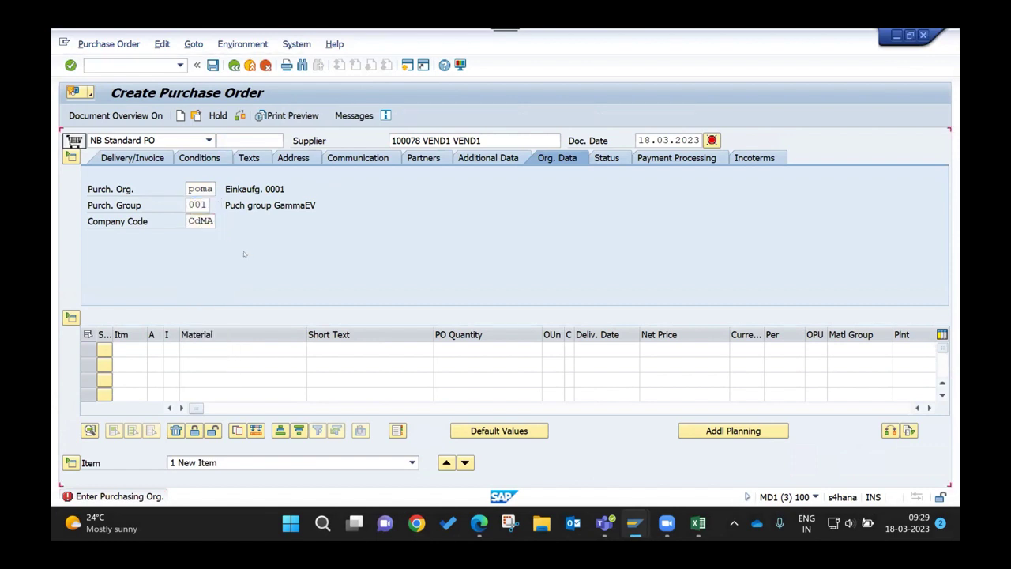
- Enter material 11053 as the first order item with quantity 10 and net price 10 INR
click(210, 350)
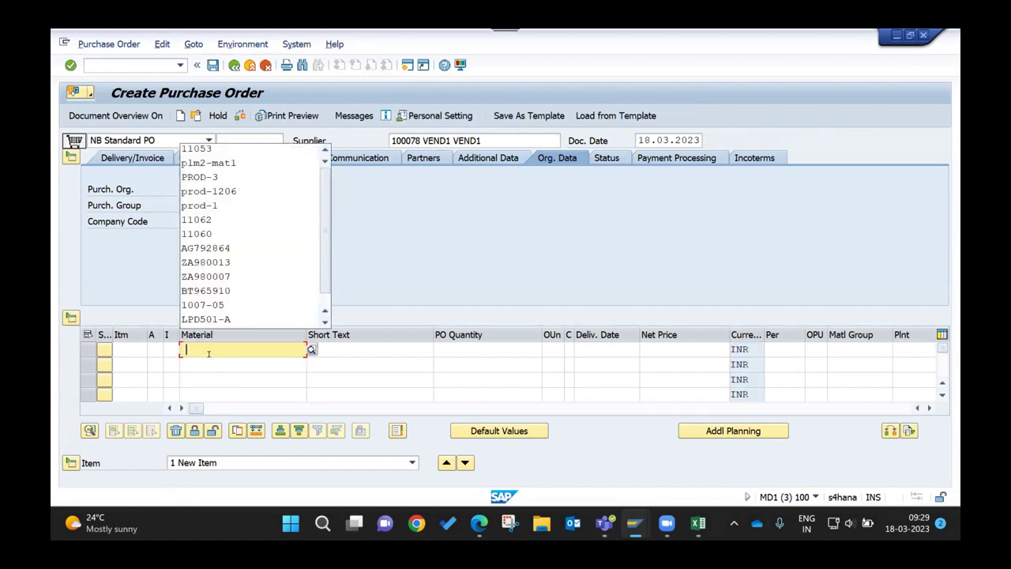
click(216, 155)
click(474, 349)
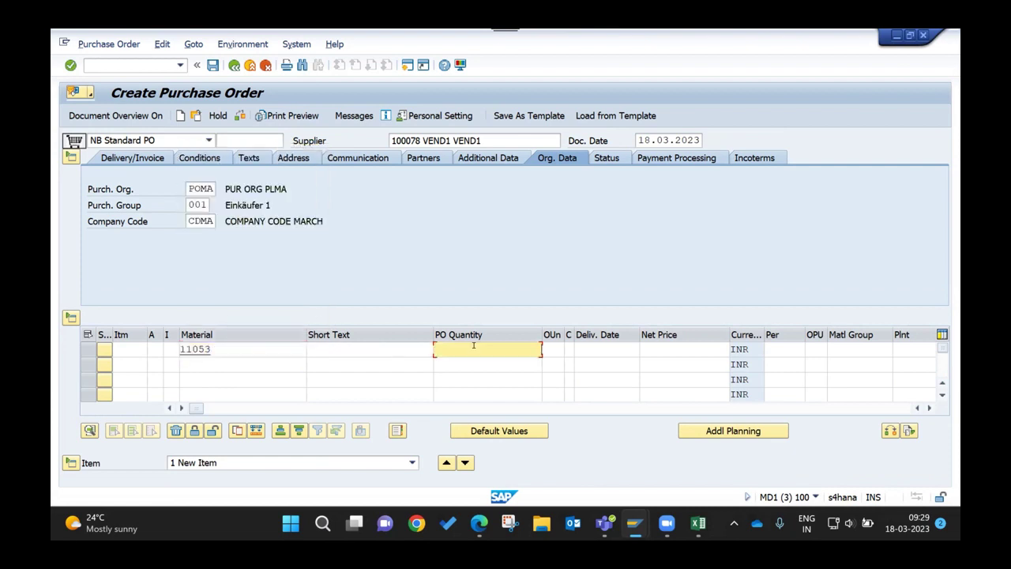
text(10)
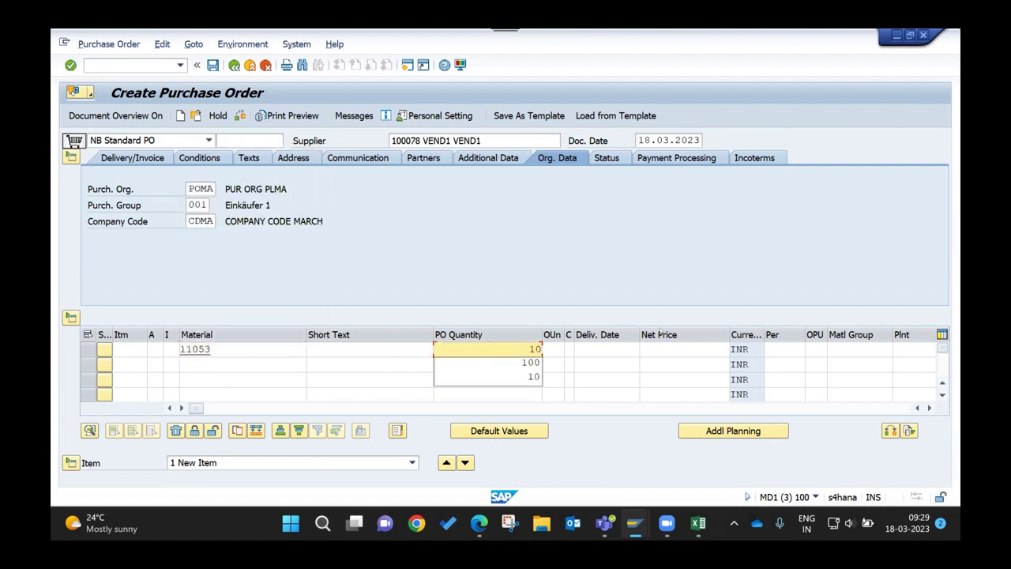
click(692, 346)
text(10)
- Assign plant PLMA and storage location ROD to the material 11053 item
key(Tab)
key(Tab)
key(Tab)
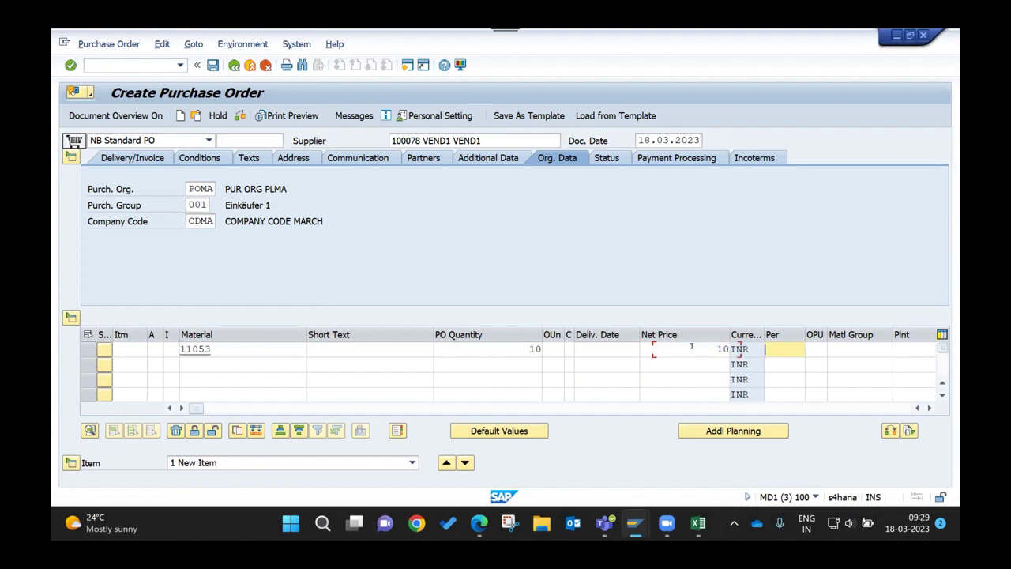
text(plm)
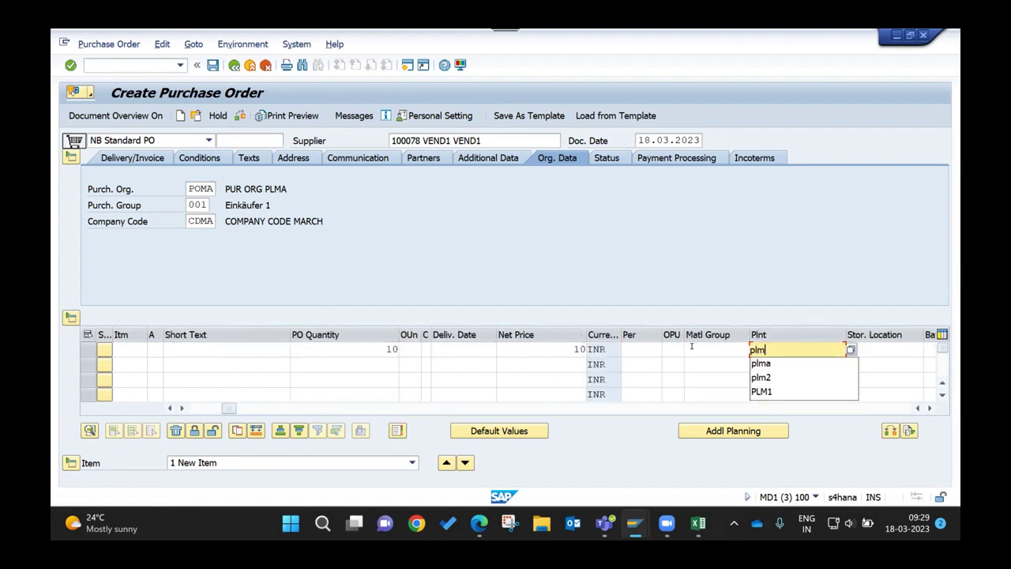
text(a)
key(Tab)
text(rod)
key(Return)
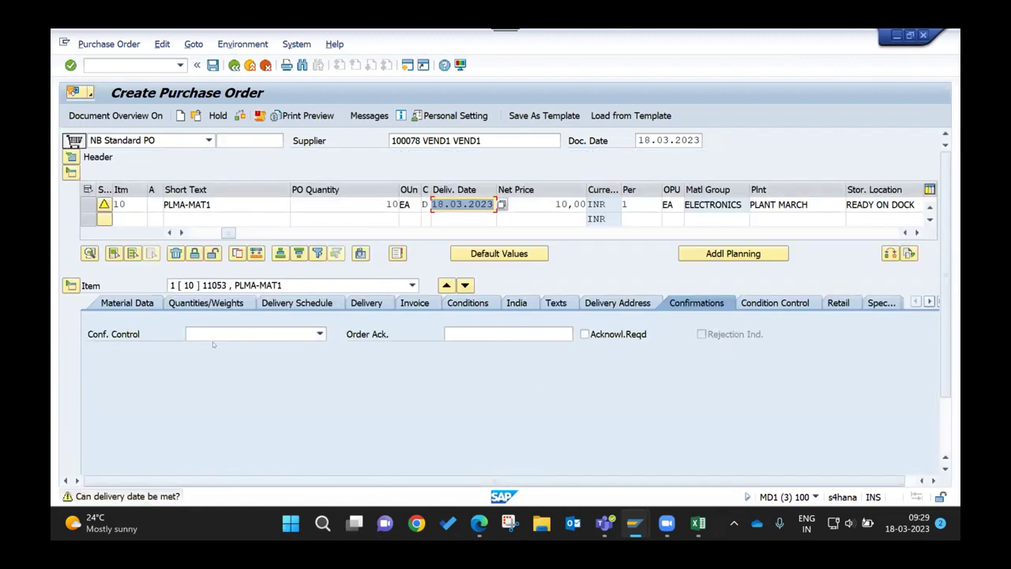
- Set the item's confirmation control to 0004 Inbound Delivery and save the purchase order
click(214, 335)
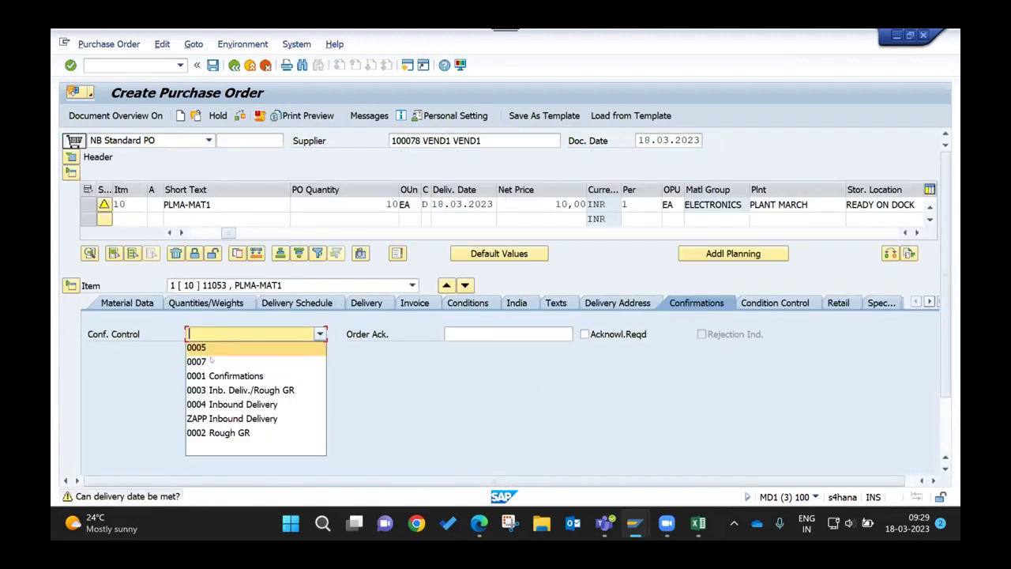
click(220, 405)
key(Return)
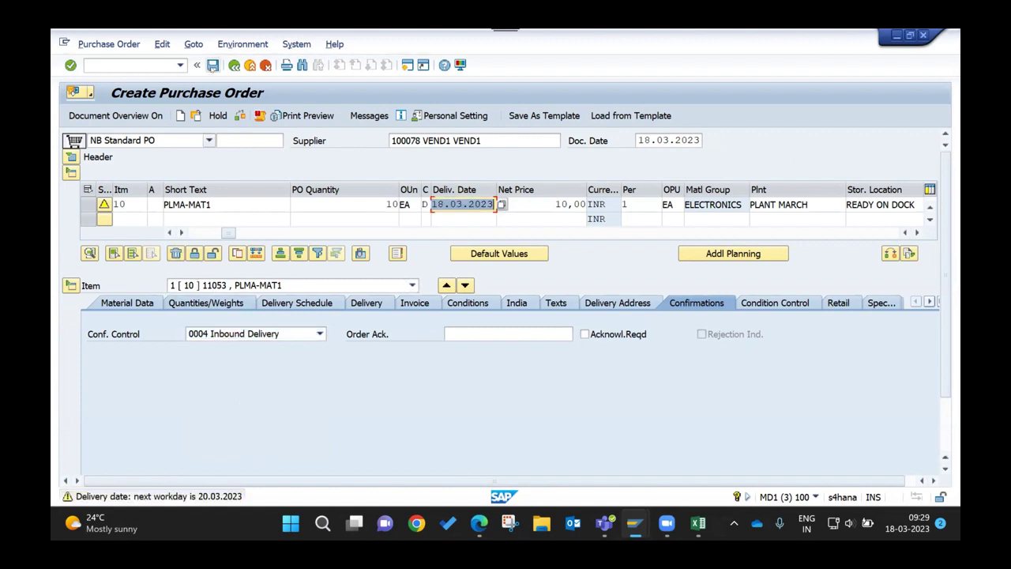
key(Return)
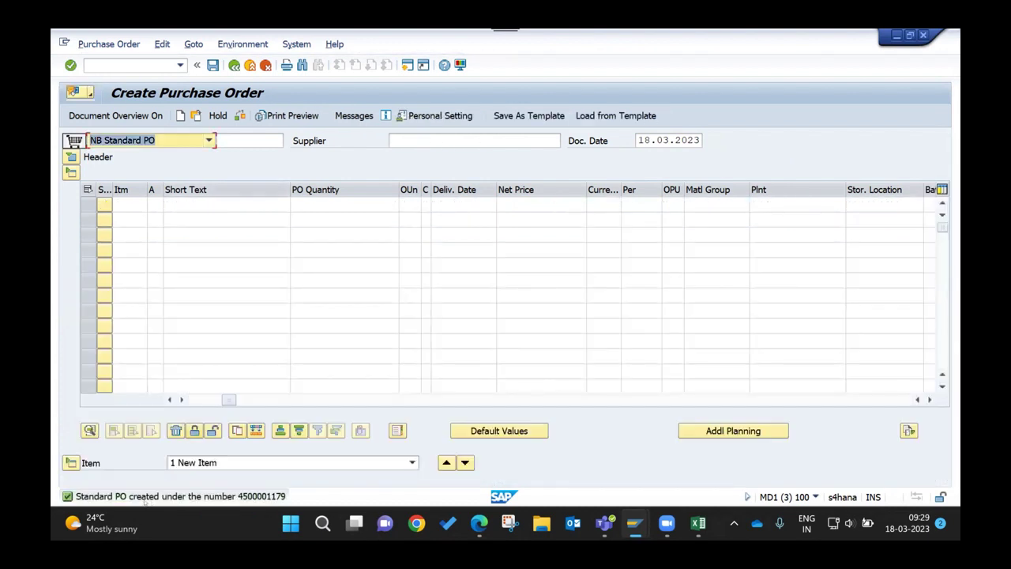
- Check the storage locations of material 11053 in plant PLMA with MMSC in a separate session, and return without changes
click(407, 64)
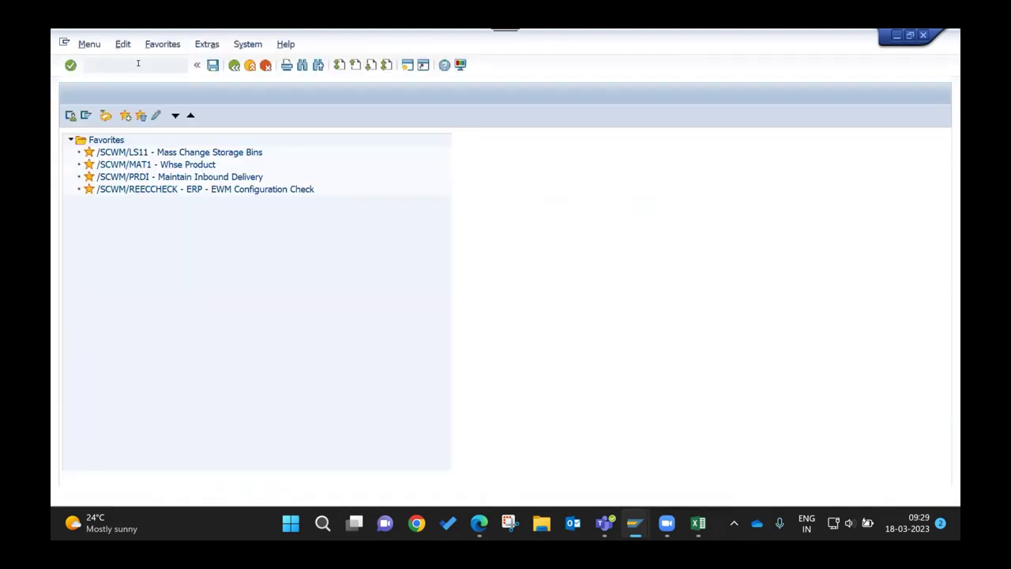
text(/nmmsc)
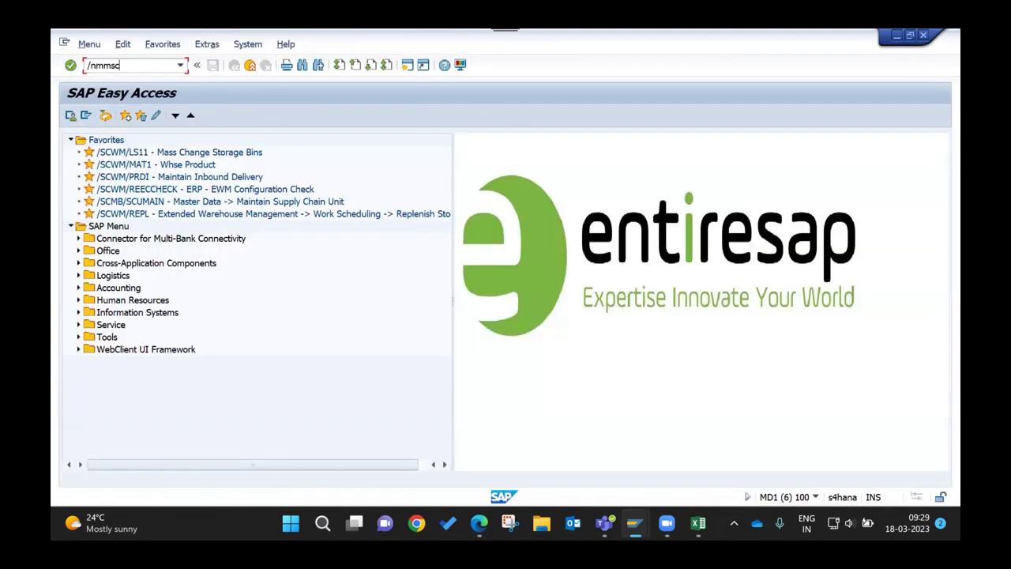
key(Return)
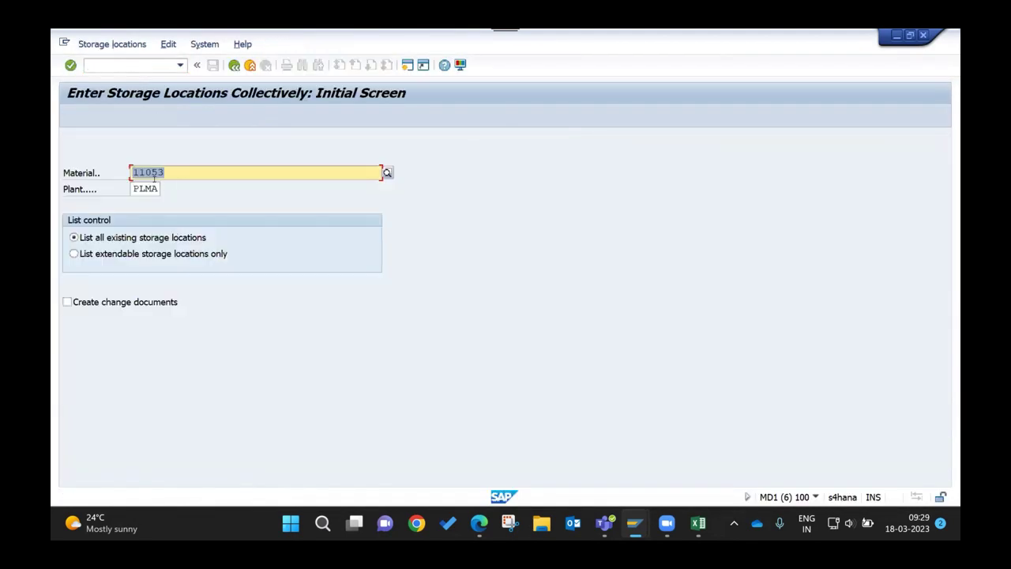
key(Return)
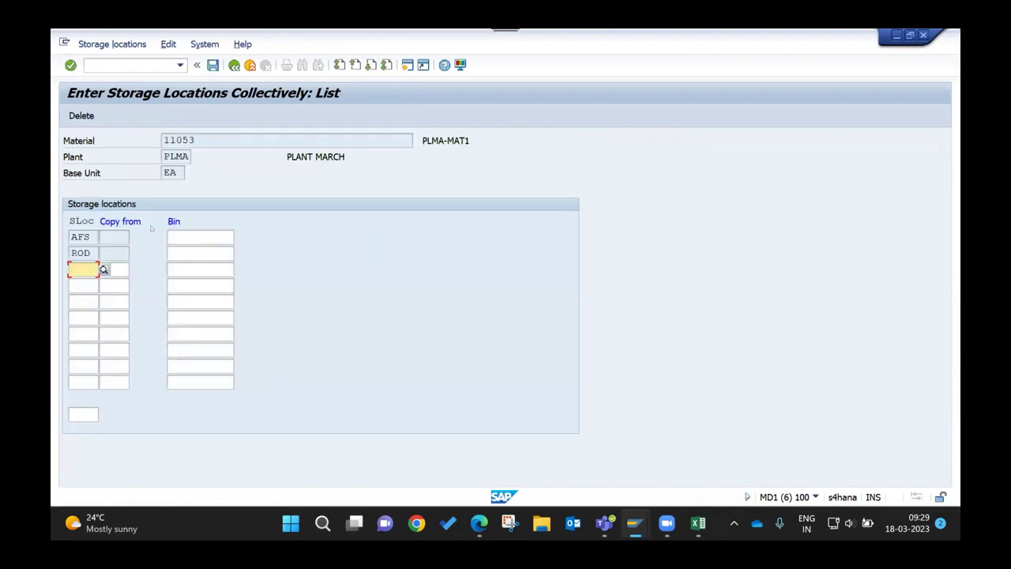
double_click(81, 252)
double_click(83, 235)
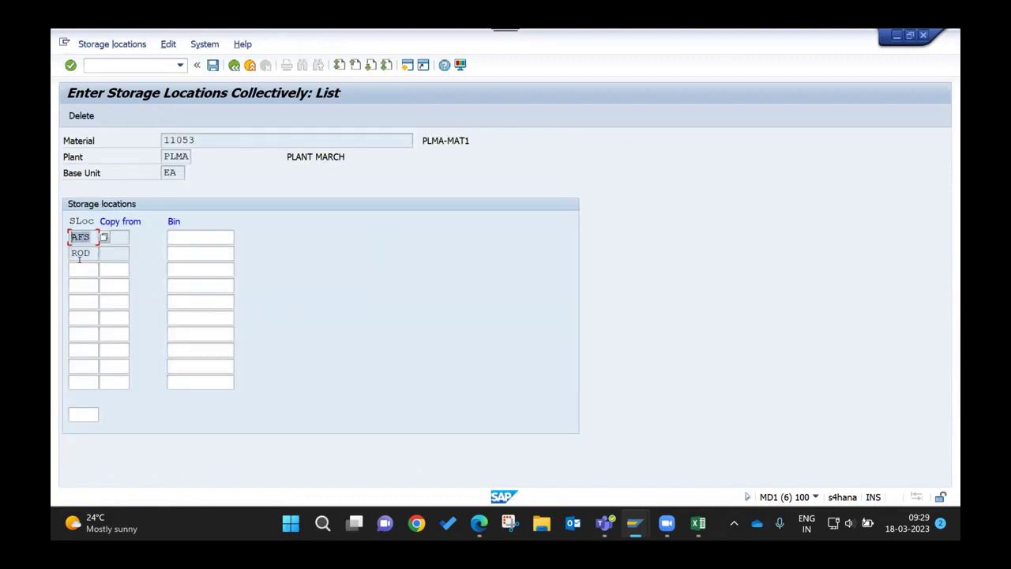
click(234, 65)
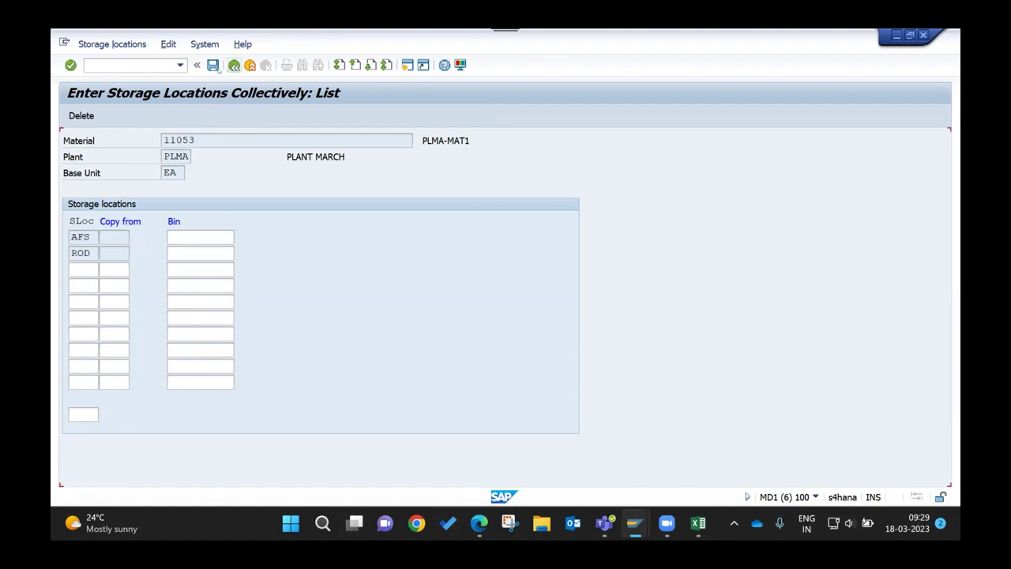
click(235, 64)
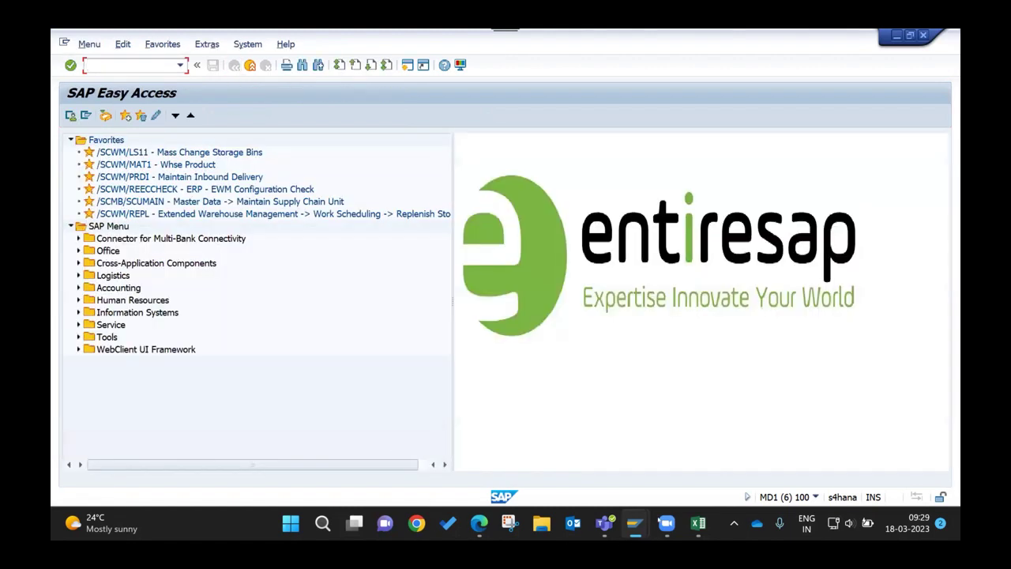
- Close the Recipient-Dependent Control of Processes session and log off without saving
mouse_move(624, 527)
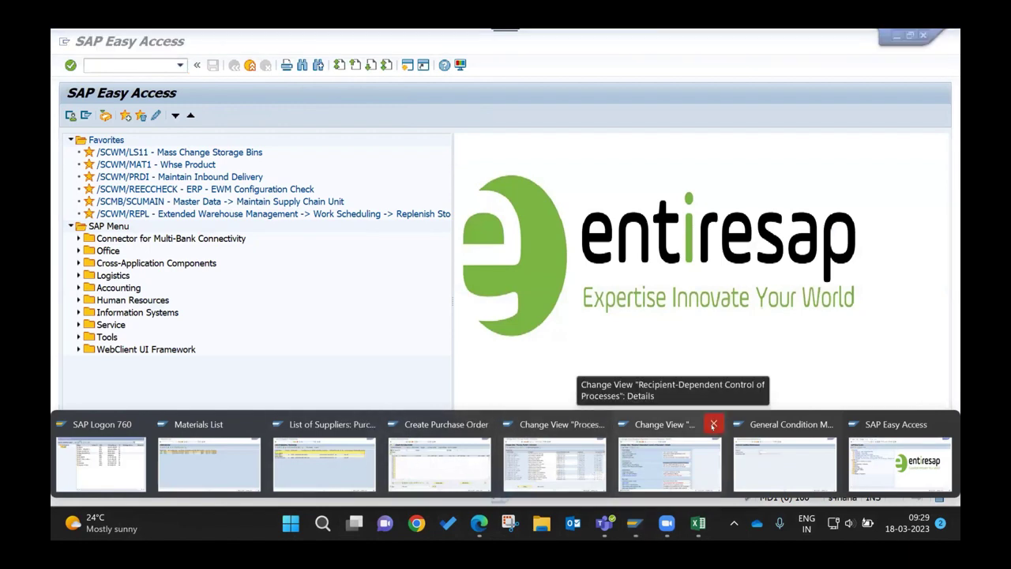
click(714, 423)
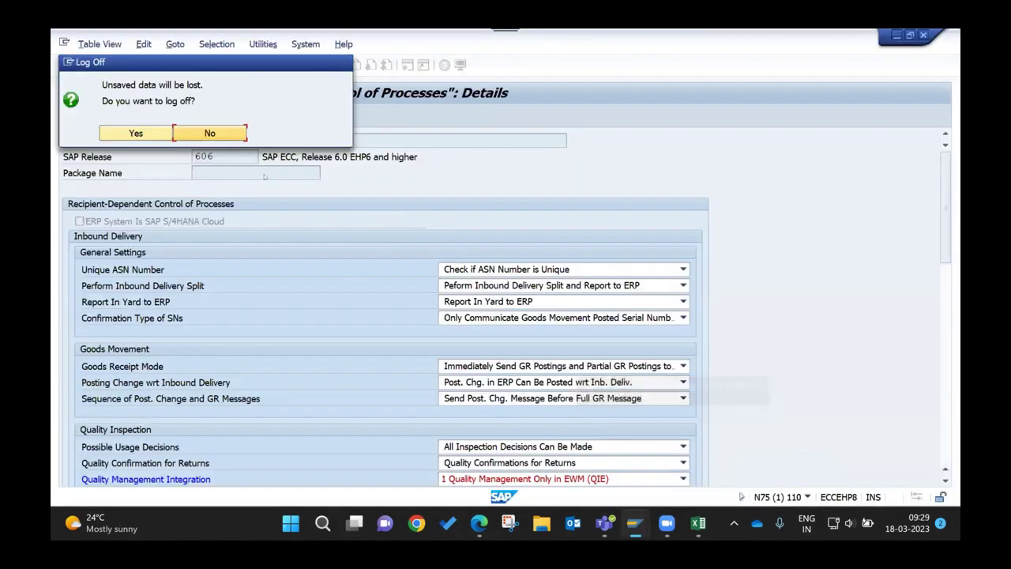
click(135, 131)
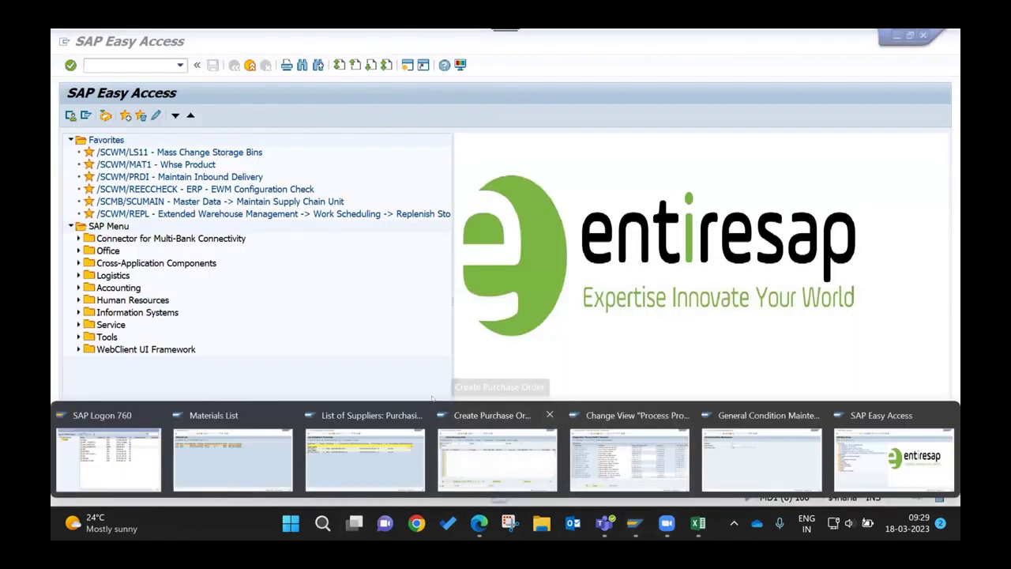
- Create an inbound delivery with VL31N for the saved purchase order, set the material 11053 delivery quantity to 2, and save it
click(497, 457)
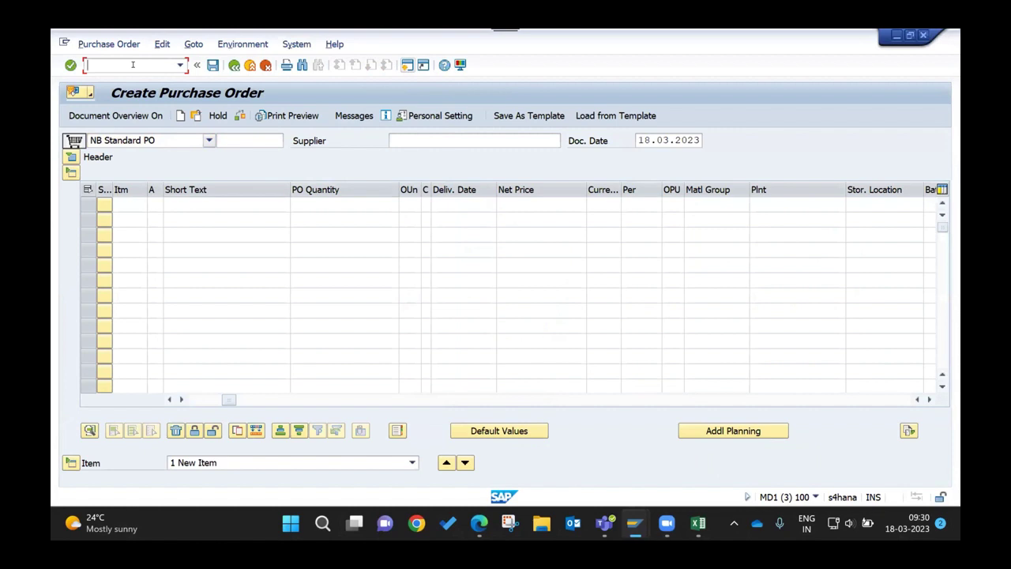
text(/nme23n)
key(Return)
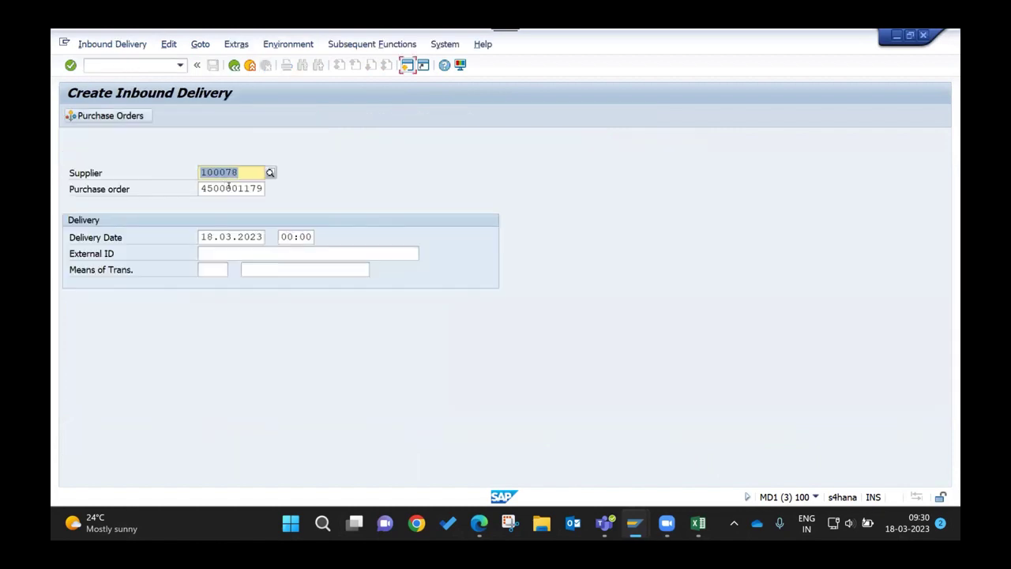
click(230, 184)
key(Return)
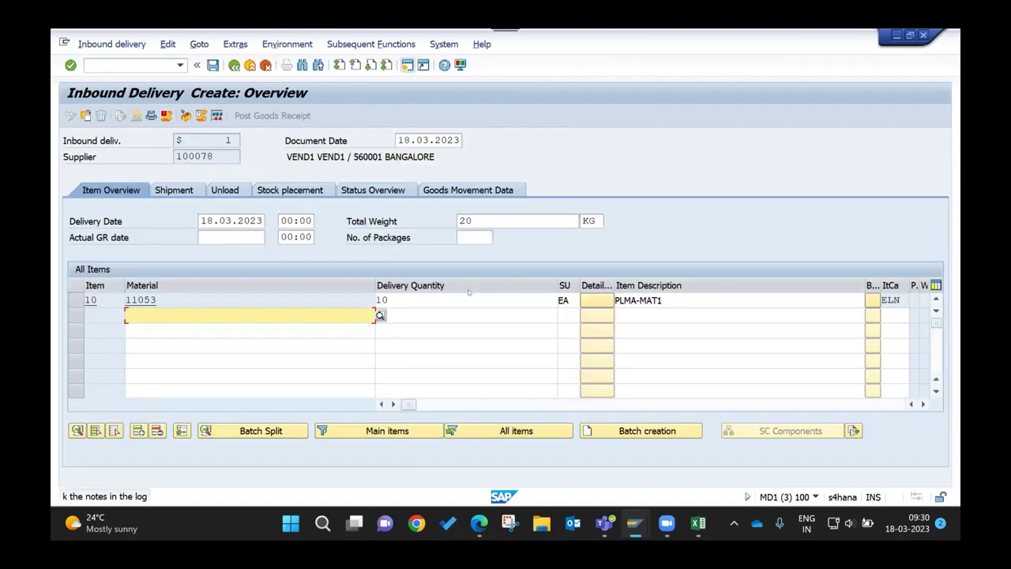
double_click(388, 299)
text(2)
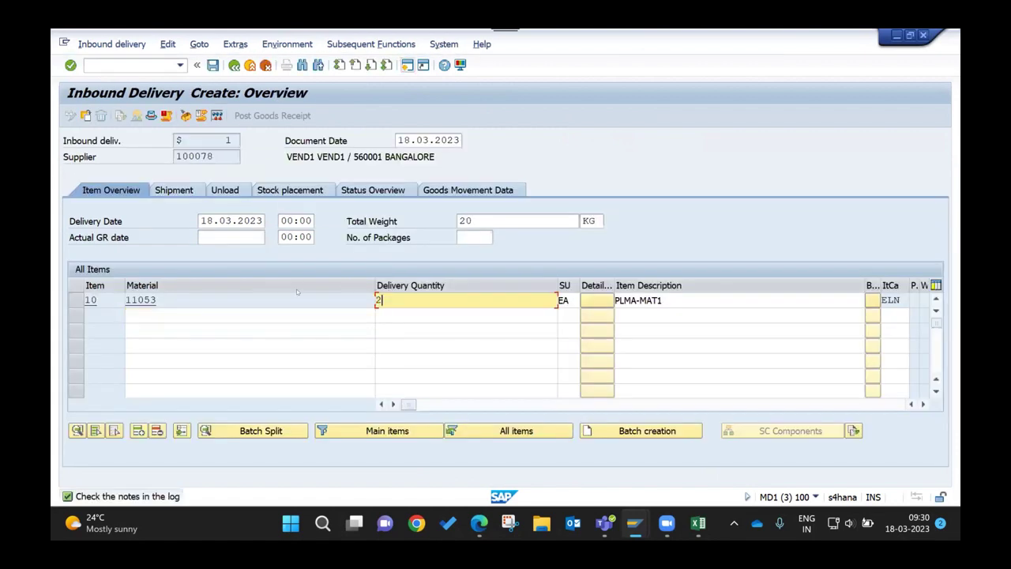
key(Return)
click(212, 64)
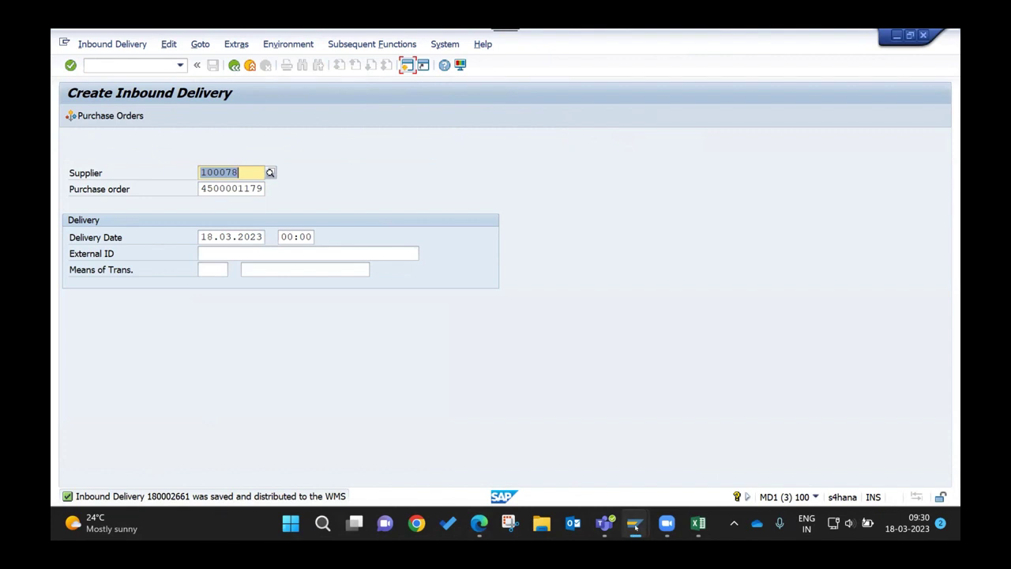
- Switch to the Process Profile session and open /SCWM/PRDI for warehouse WHMA with the standard HU display kept at Current Status
mouse_move(635, 528)
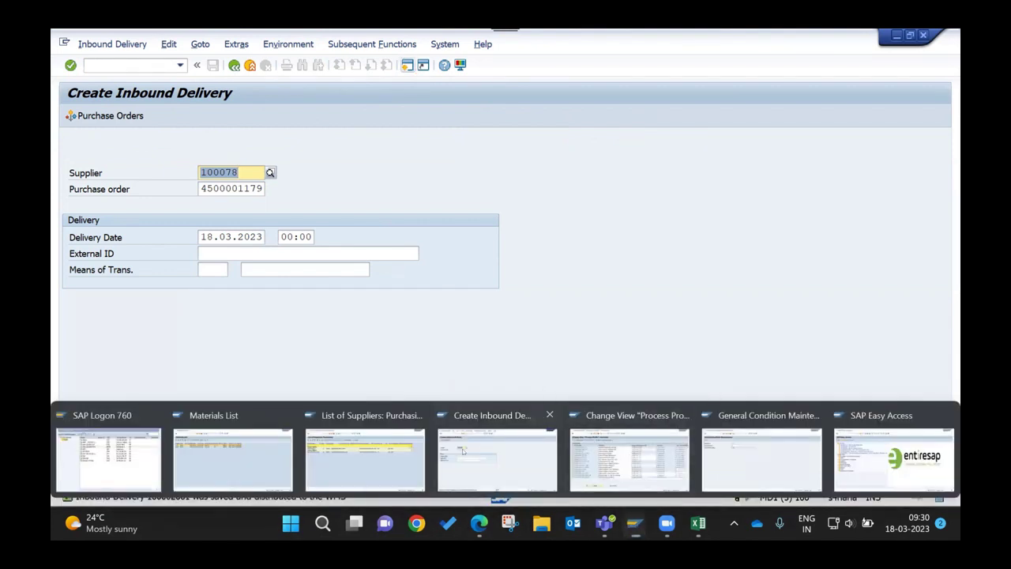
click(463, 451)
click(180, 64)
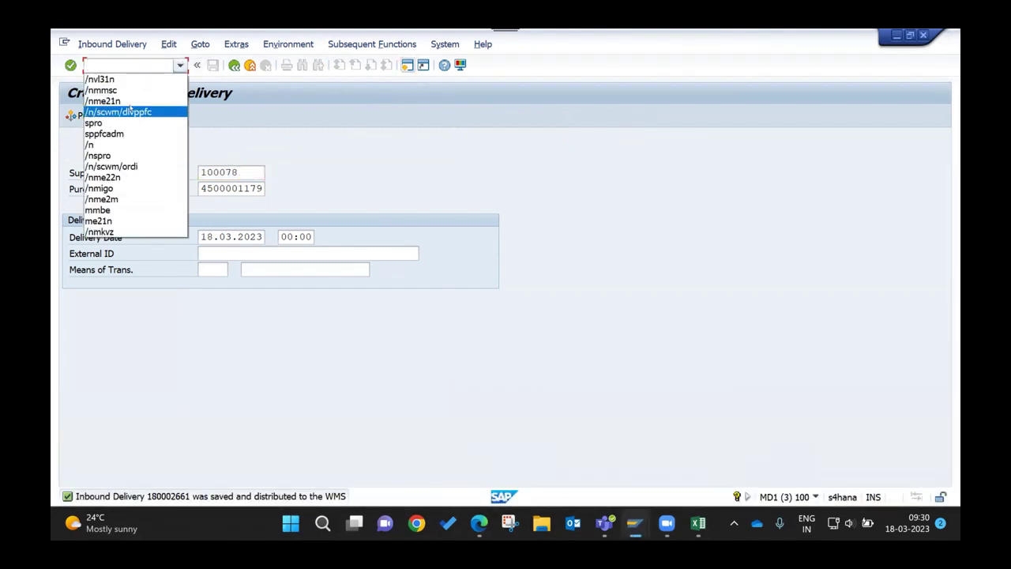
key(Escape)
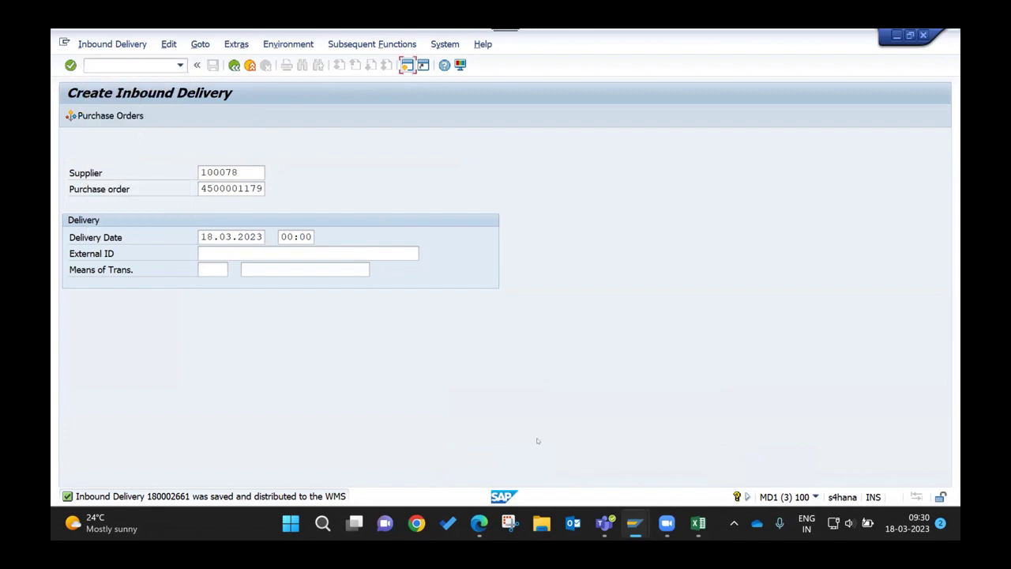
mouse_move(636, 525)
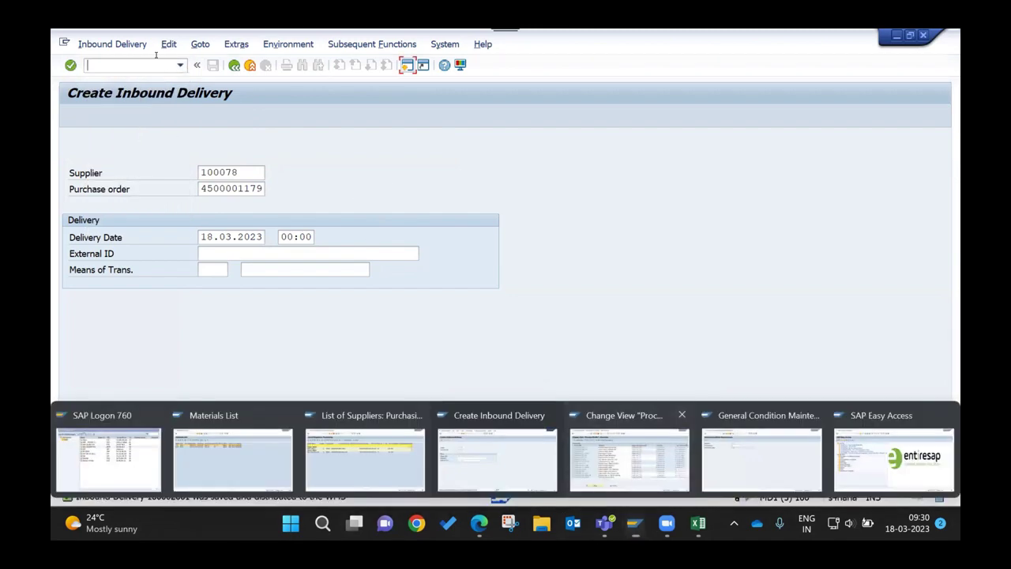
click(628, 459)
text(/n/scw)
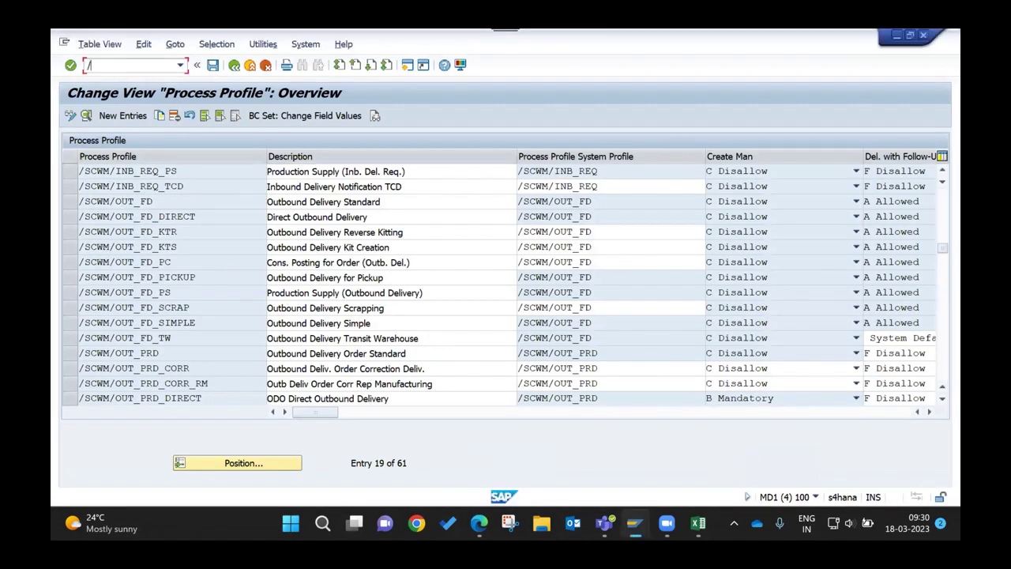
text(m/p)
text(rdo)
key(Return)
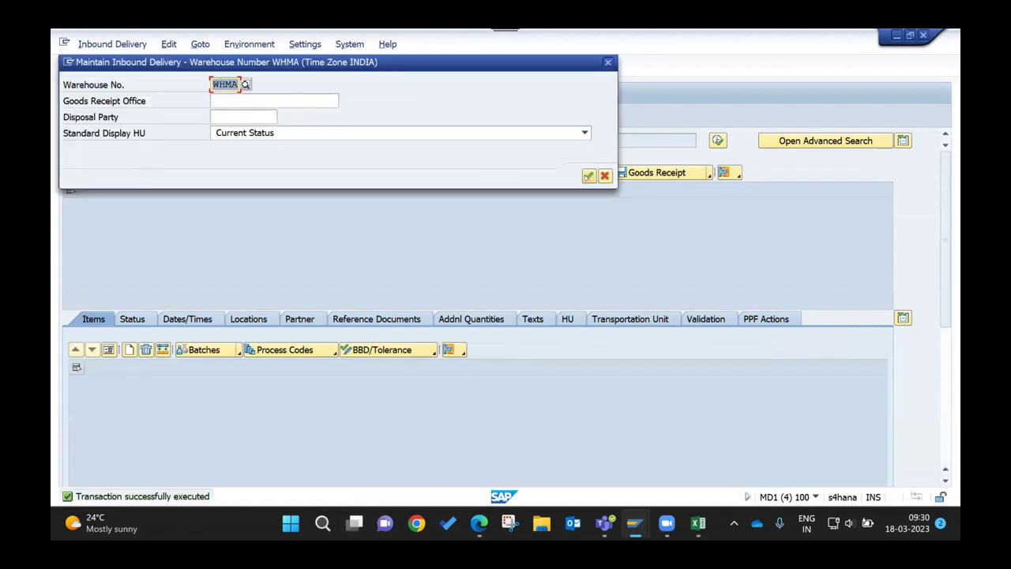
click(588, 175)
- Find the new inbound delivery by its document number, load its item, and post and save its goods receipt
click(601, 140)
text(1)
click(629, 152)
key(BackSpace)
text(180002661)
click(717, 140)
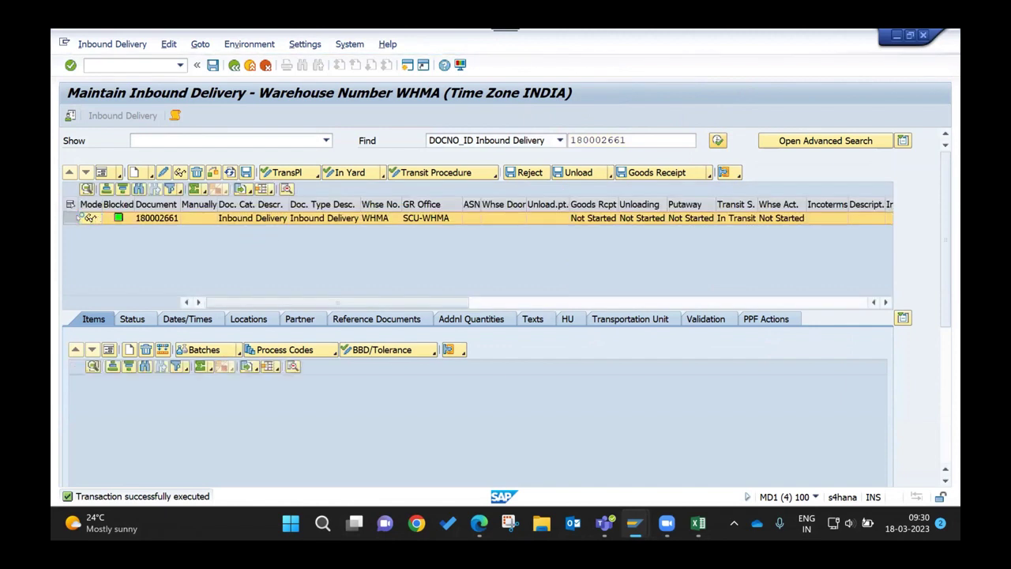
click(69, 219)
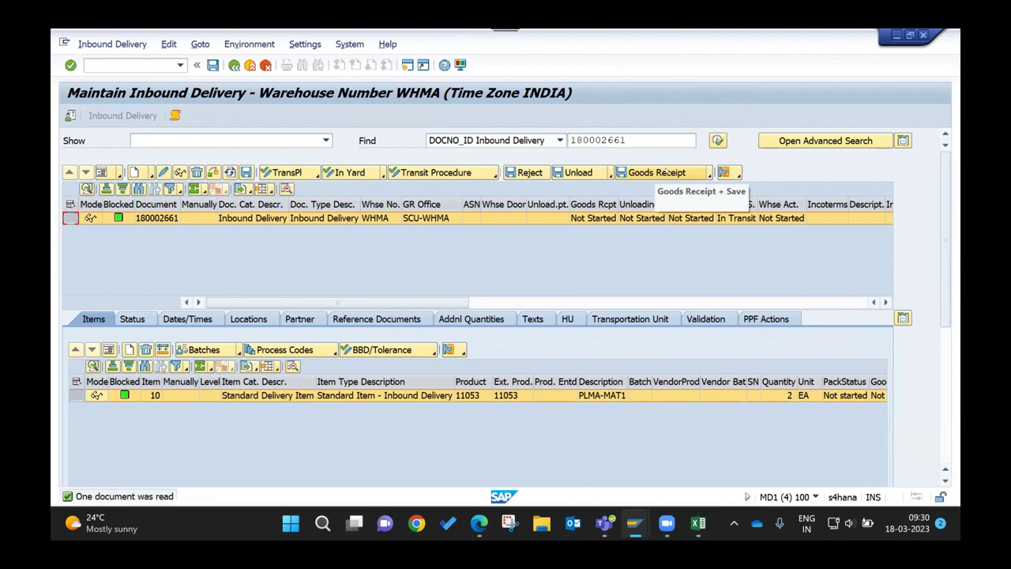
click(669, 172)
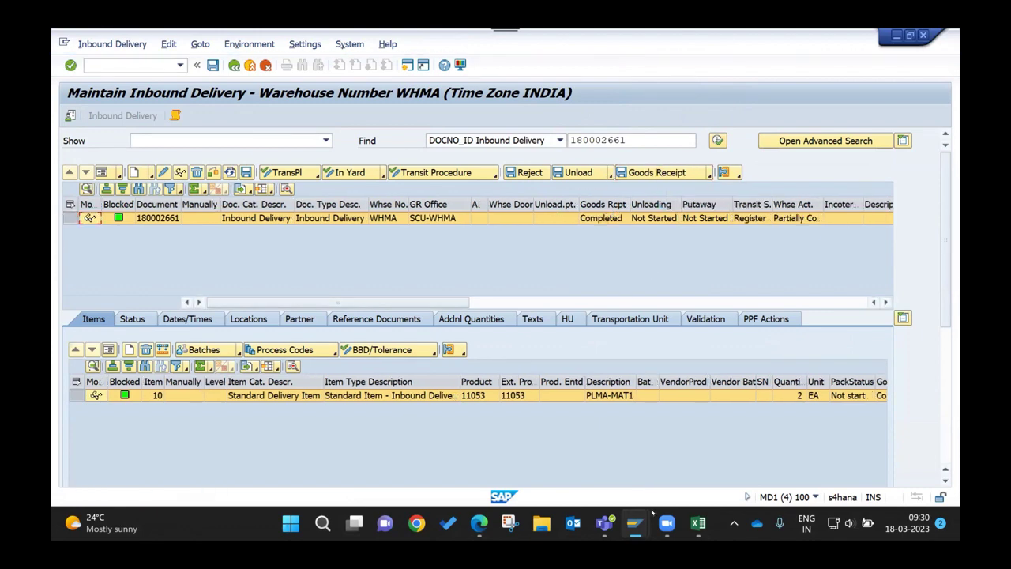
- Return to the Create Inbound Delivery session, display the new inbound delivery, and check the status in its document flow
mouse_move(630, 514)
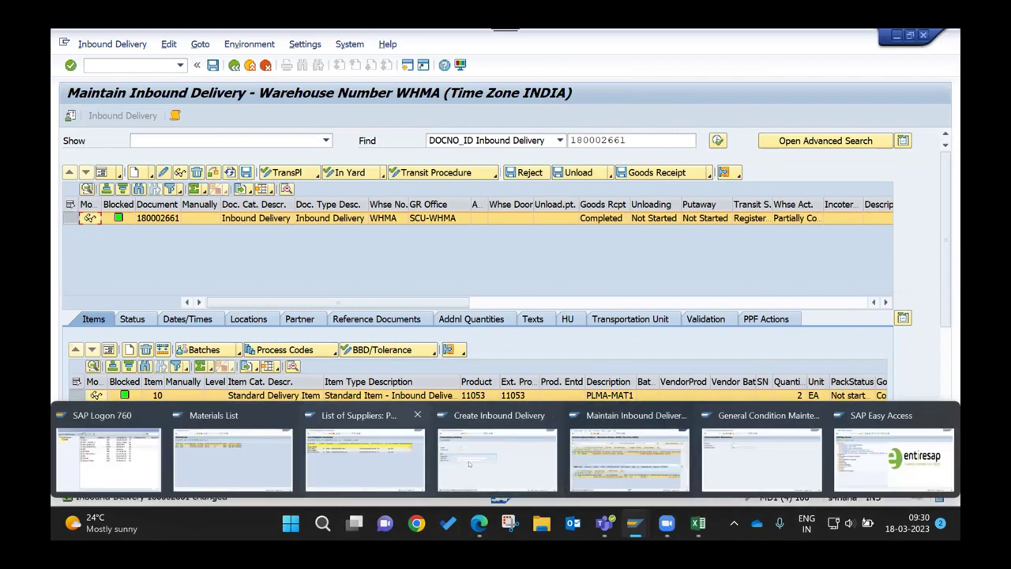
click(497, 458)
click(181, 65)
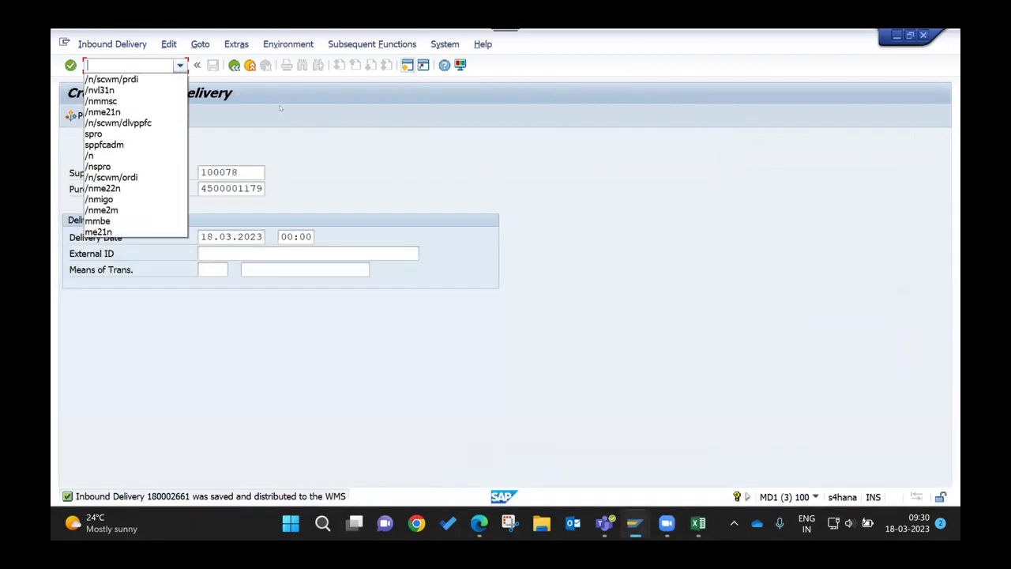
click(111, 45)
click(112, 44)
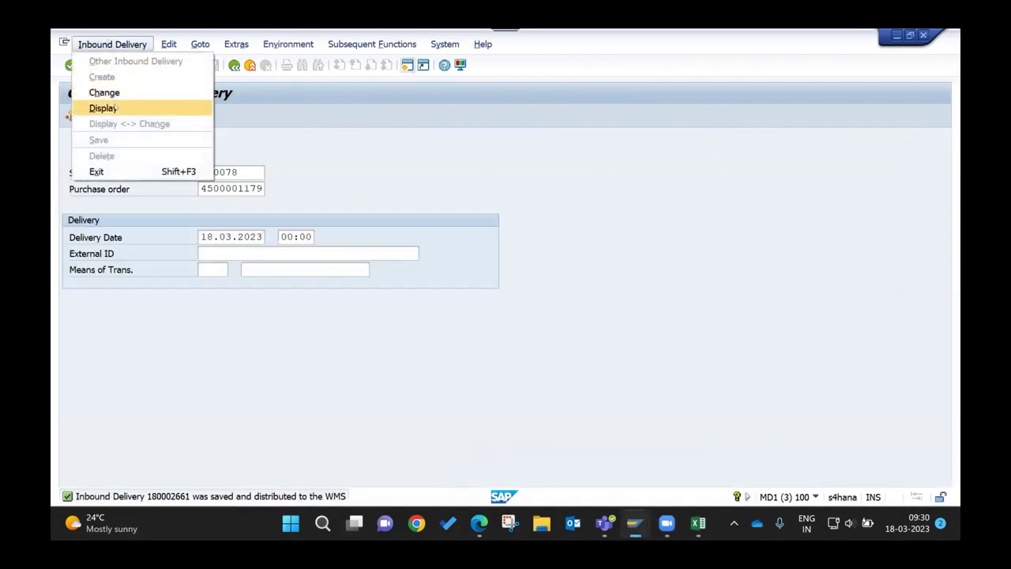
click(107, 109)
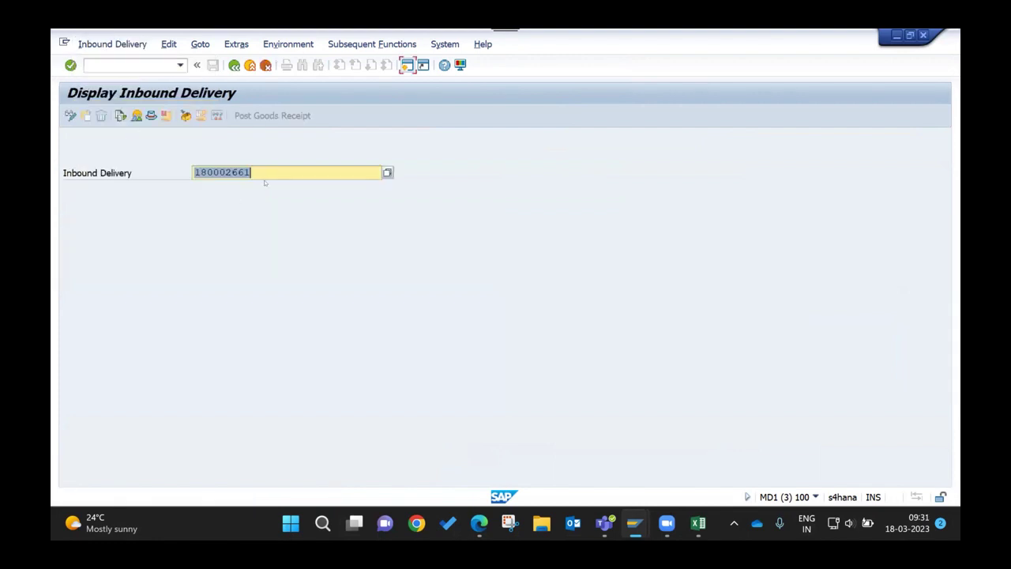
key(Return)
click(120, 115)
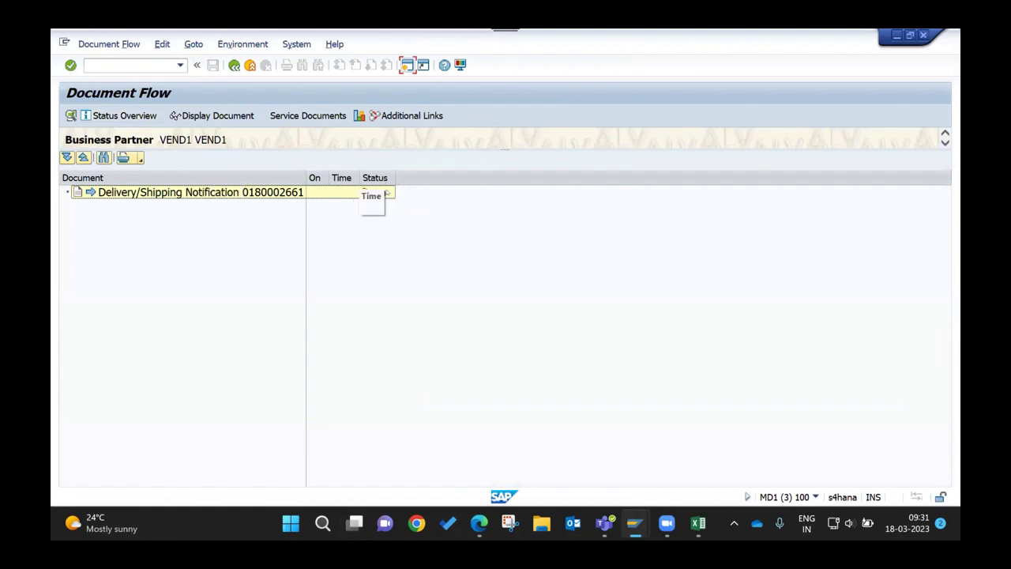
click(371, 193)
- Run SMQ2 in the General Condition Maintenance session and list all inbound queues of client 100
mouse_move(634, 523)
click(762, 443)
click(139, 66)
text(/nsmq2)
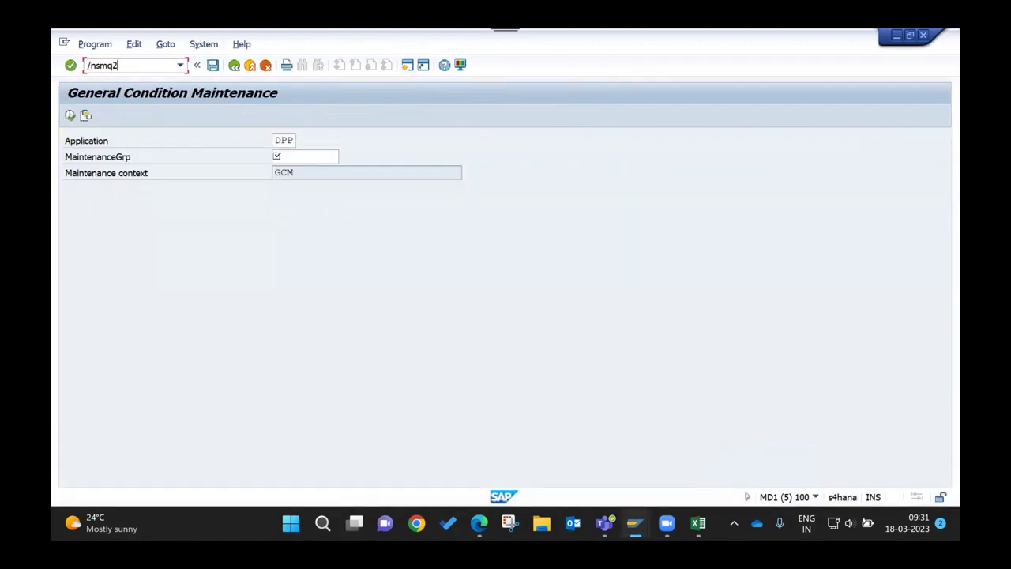
key(Return)
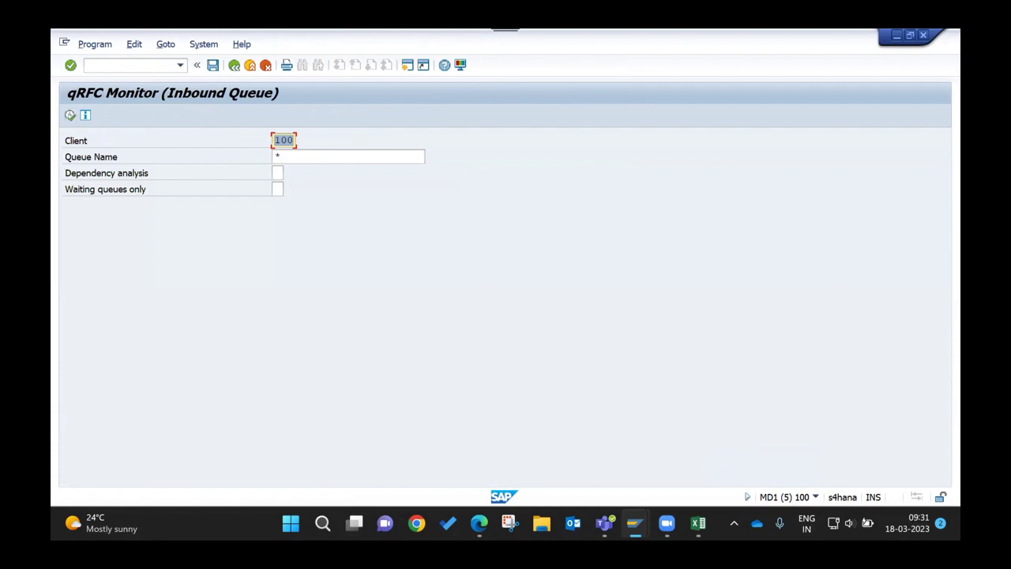
key(F8)
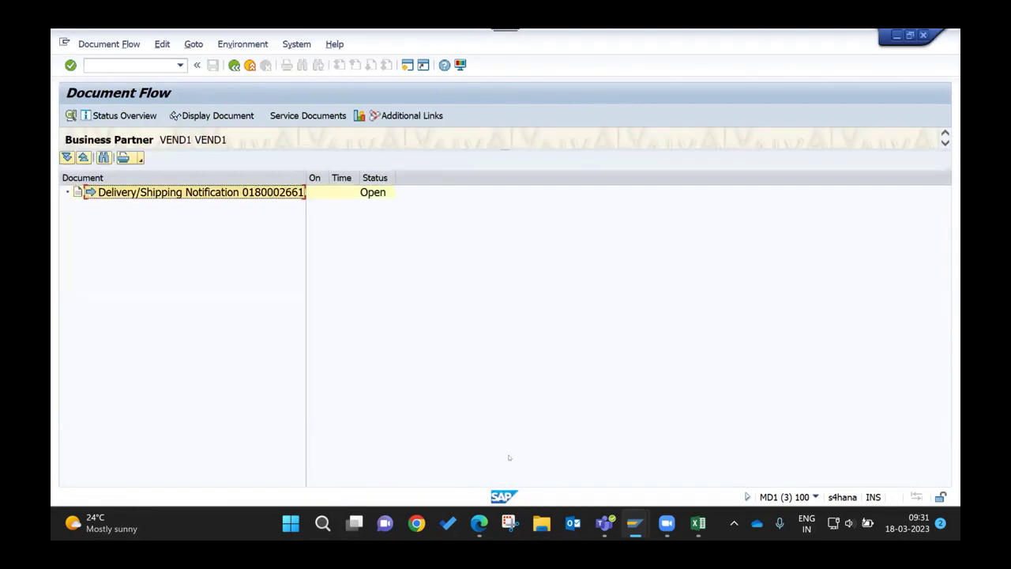
mouse_move(635, 523)
click(632, 455)
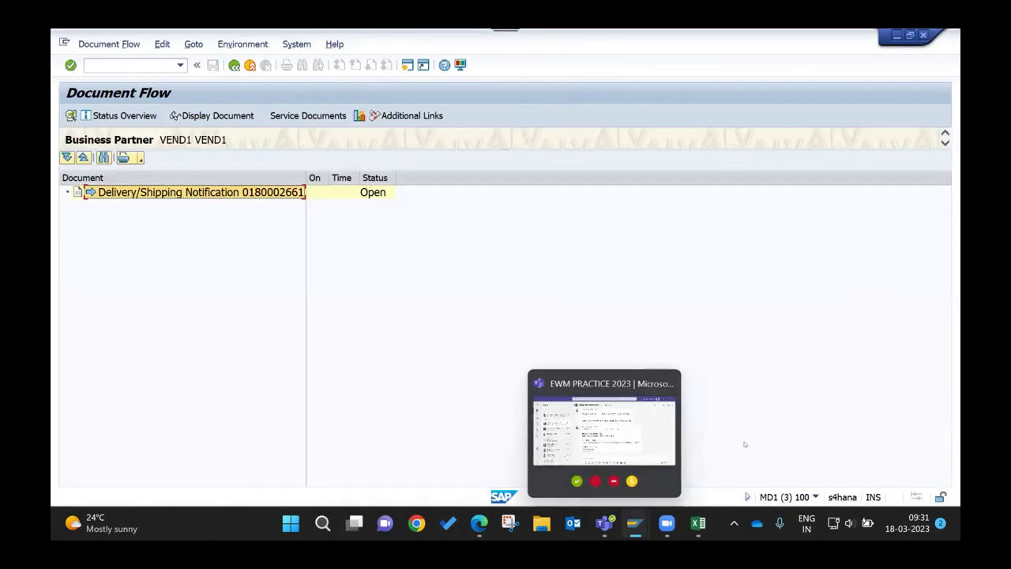
mouse_move(635, 523)
click(761, 458)
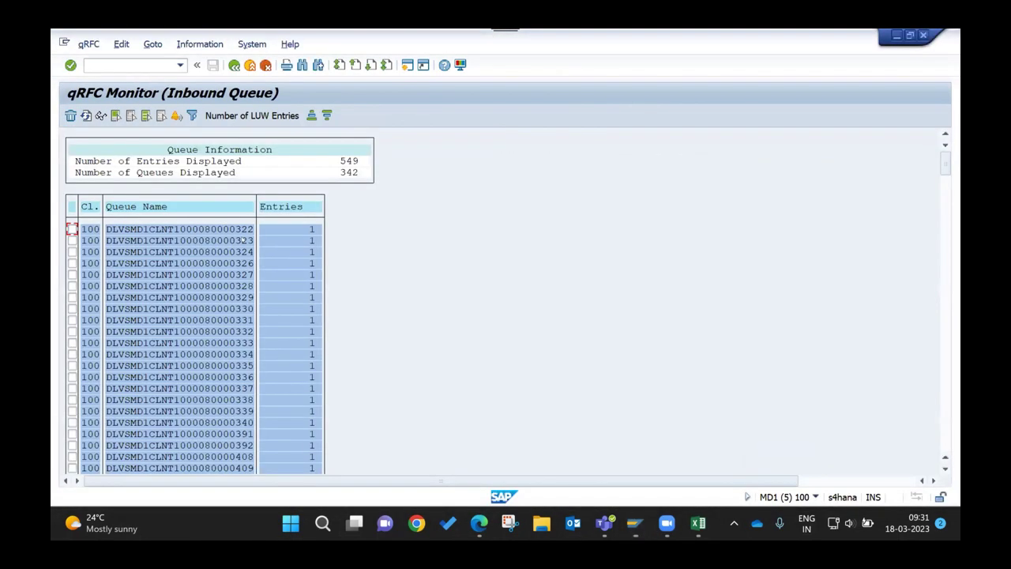
- Search the inbound queue list for the new inbound delivery's number and open the details of the matching queue
key(ctrl+f)
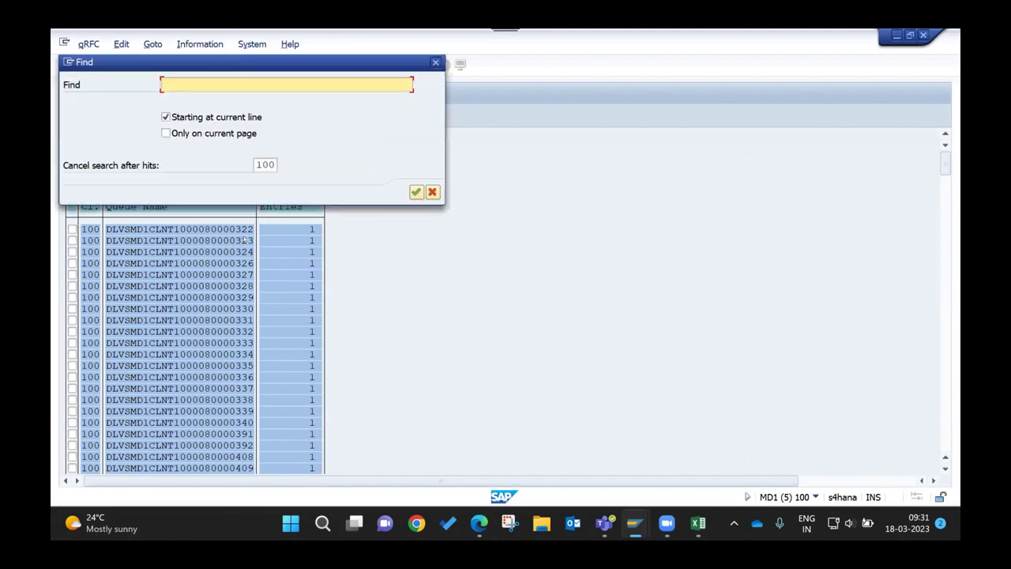
text(180002661)
key(Return)
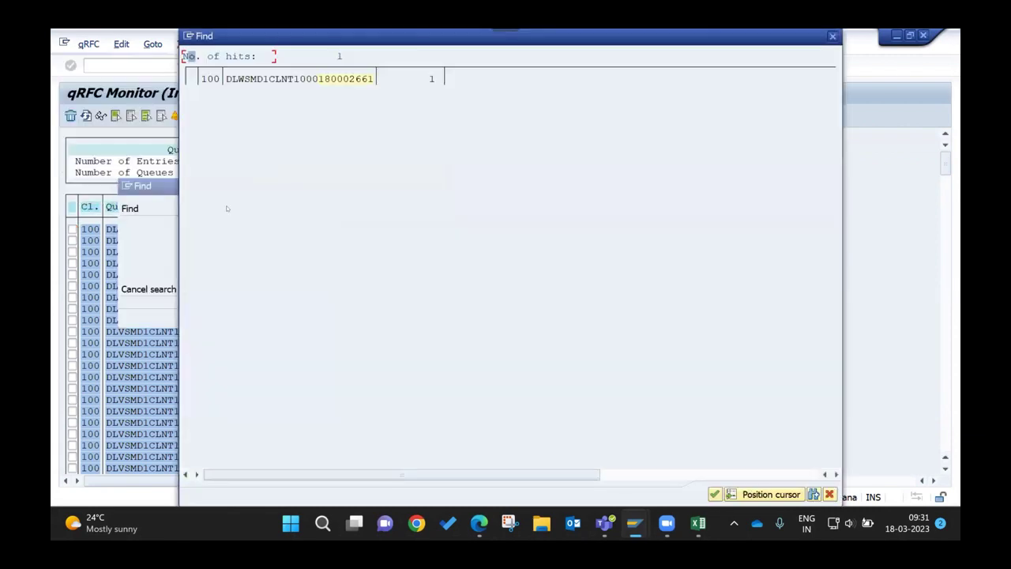
double_click(282, 78)
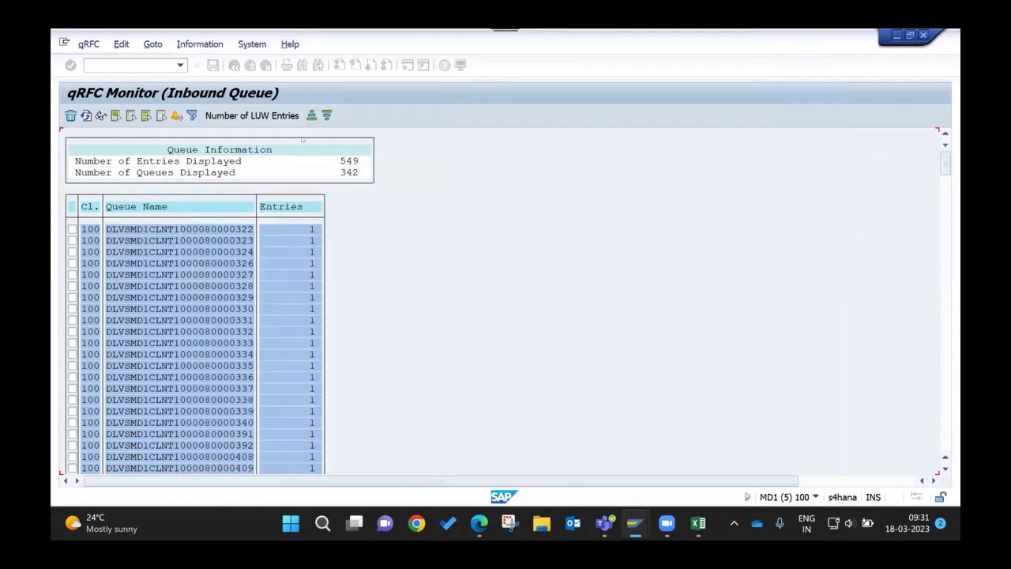
double_click(221, 139)
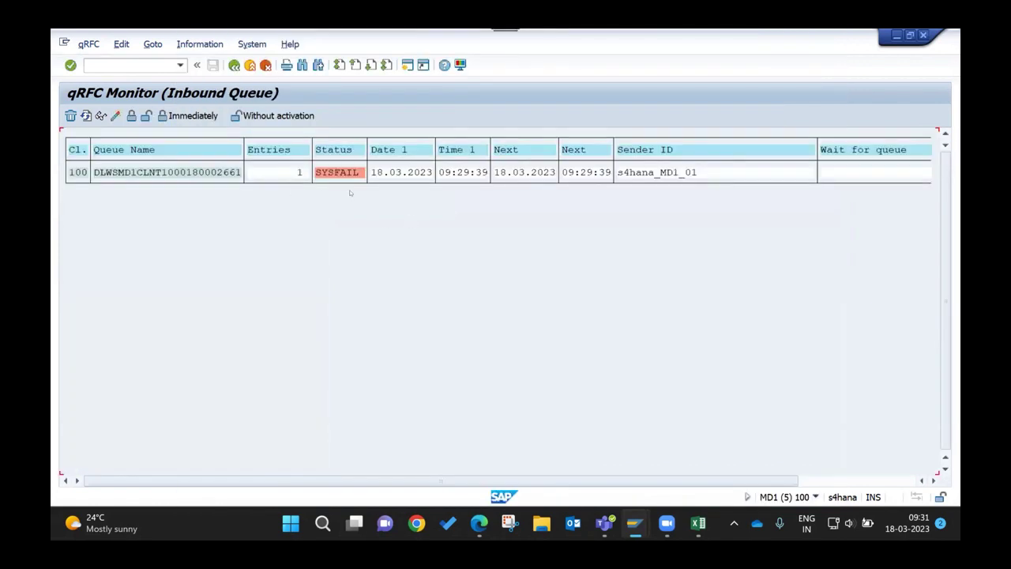
- Read the error message behind the delivery queue's SYSFAIL status, and close the message
double_click(327, 173)
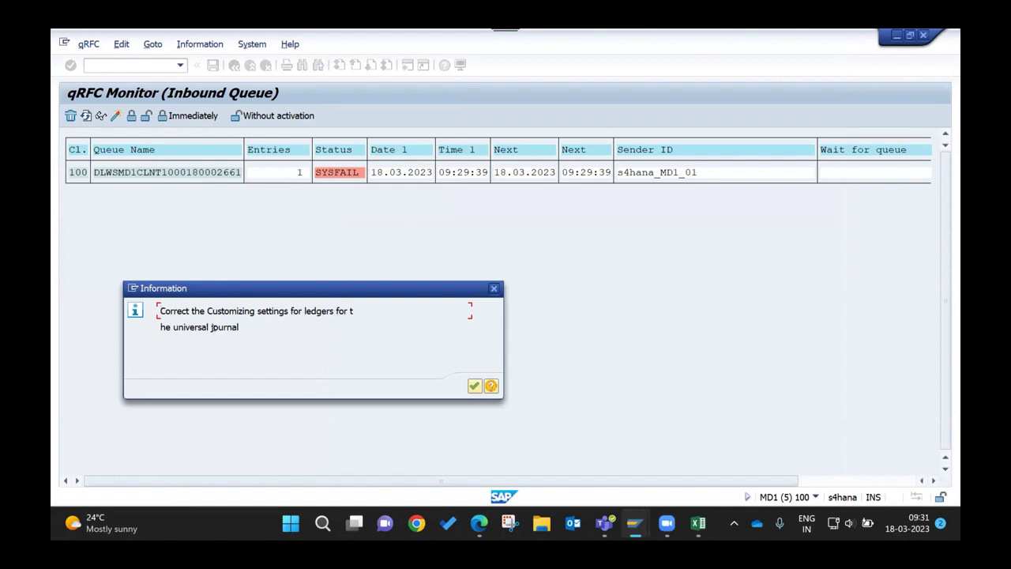
drag(239, 327, 159, 327)
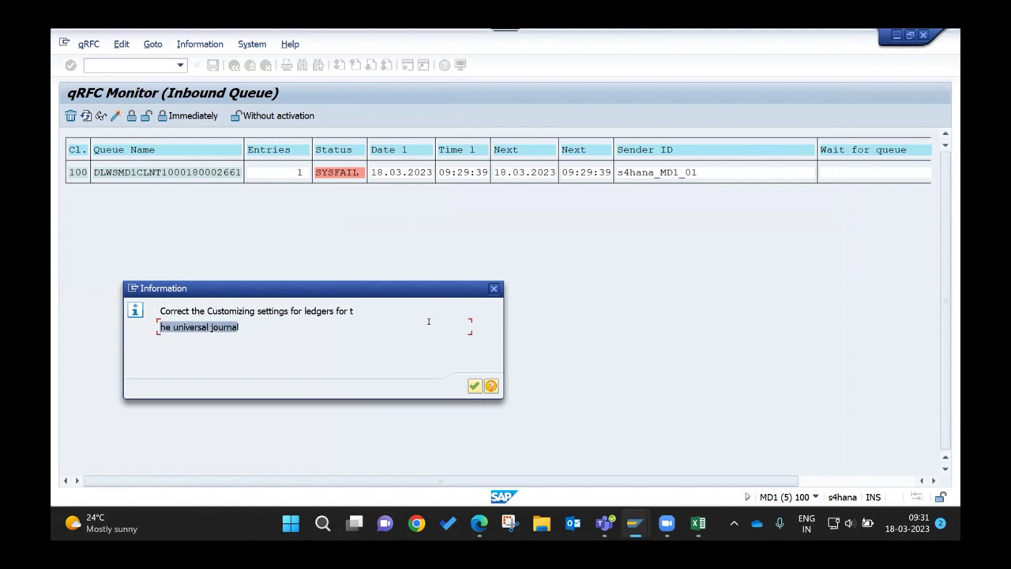
click(494, 289)
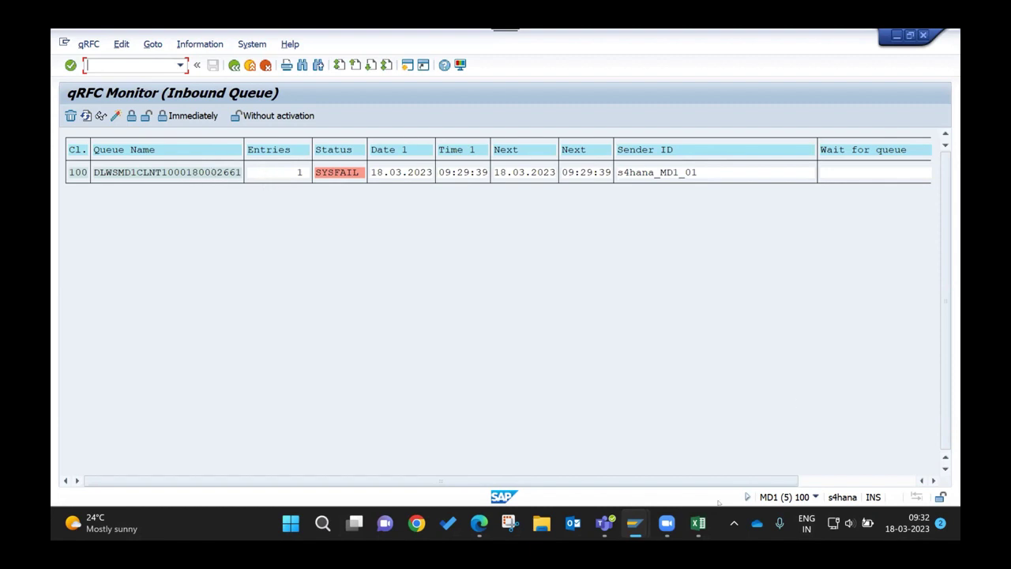
- Switch back to the document flow session and start a new standard purchase order with ME21N
mouse_move(635, 523)
click(494, 446)
click(138, 64)
text(/nme2)
text(3n)
key(Return)
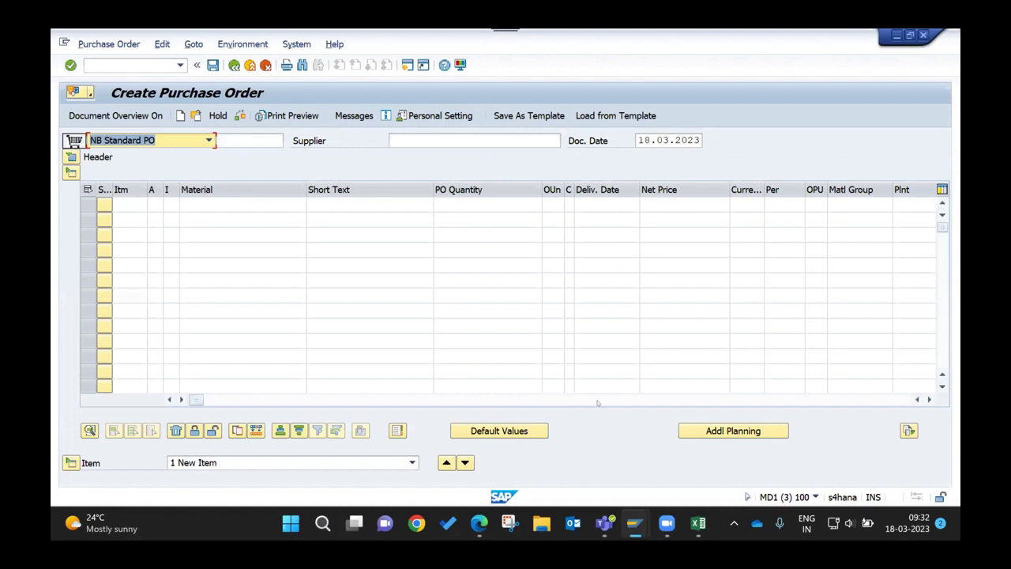
- Adopt item 10 of the fifth suggested purchasing document as the reference for the new order's first item, and show its material details
click(598, 400)
click(618, 204)
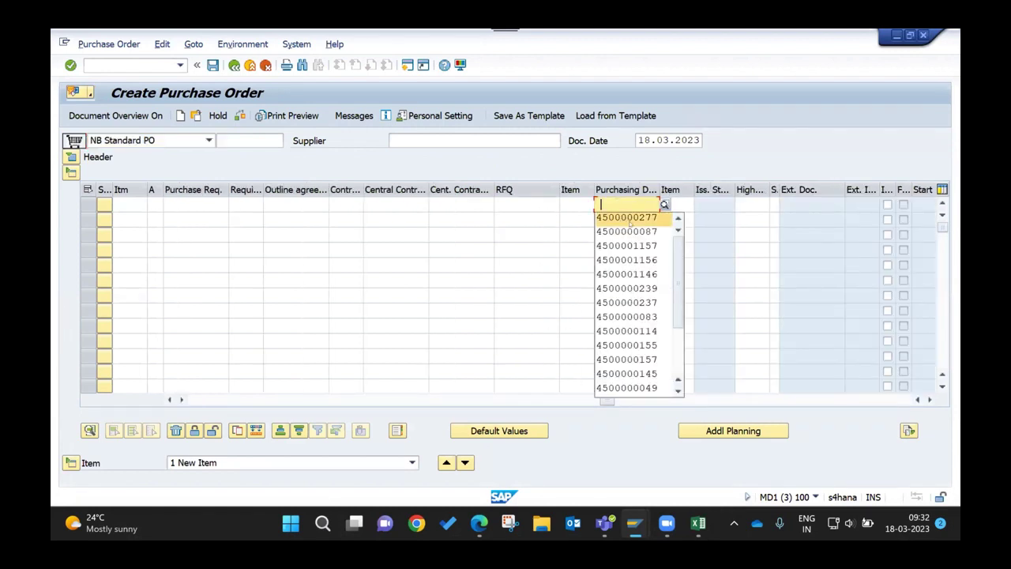
click(646, 275)
click(673, 204)
text(10)
key(Return)
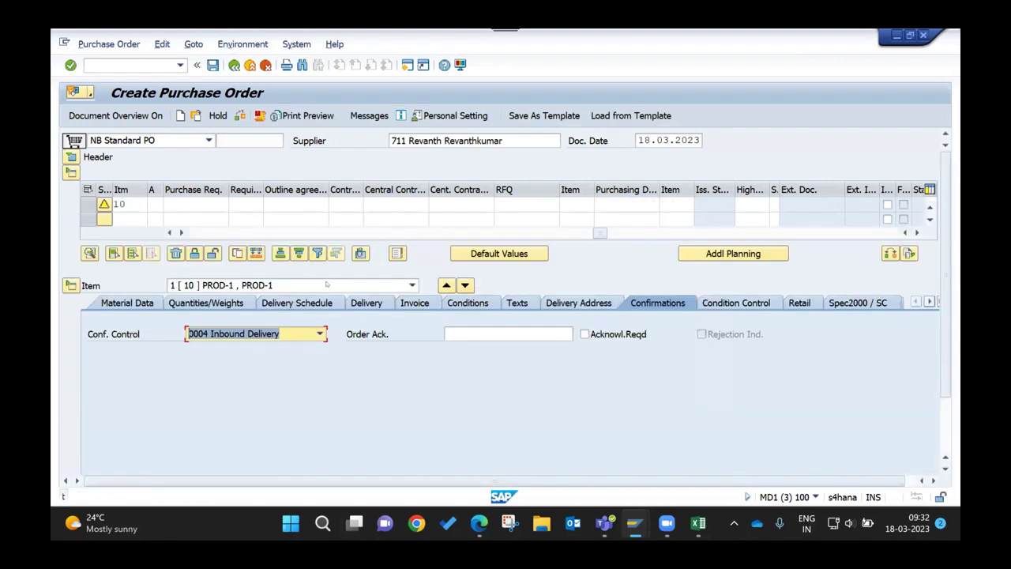
click(228, 232)
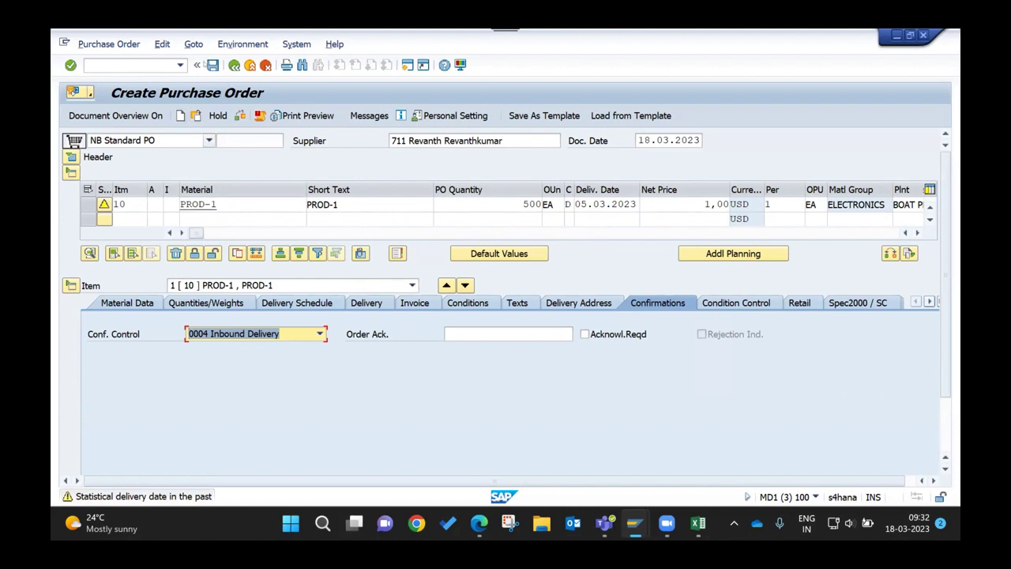
- Save the purchase order and start creating an inbound delivery for it with VL31N
click(212, 65)
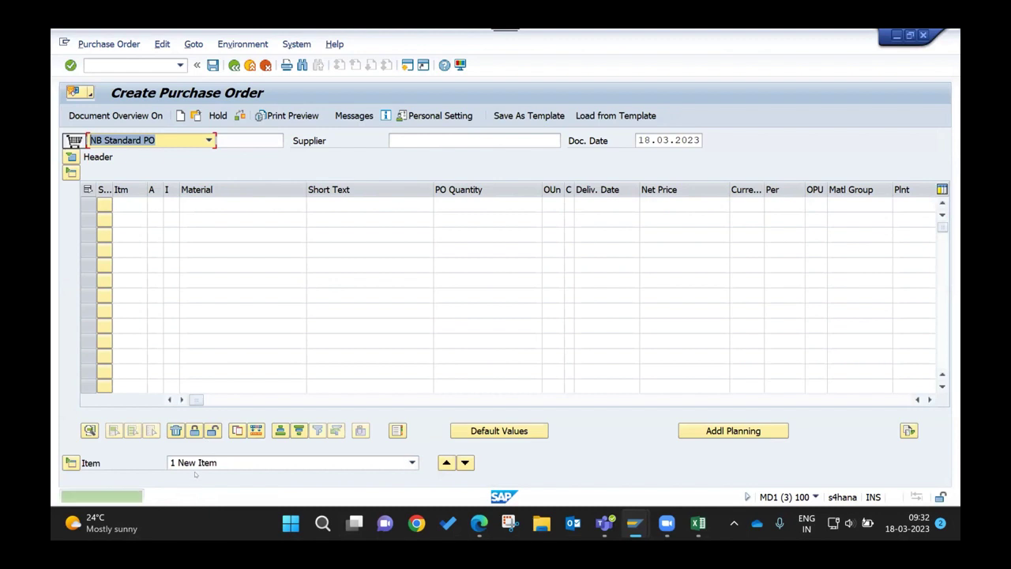
click(128, 65)
text(/nvl31n)
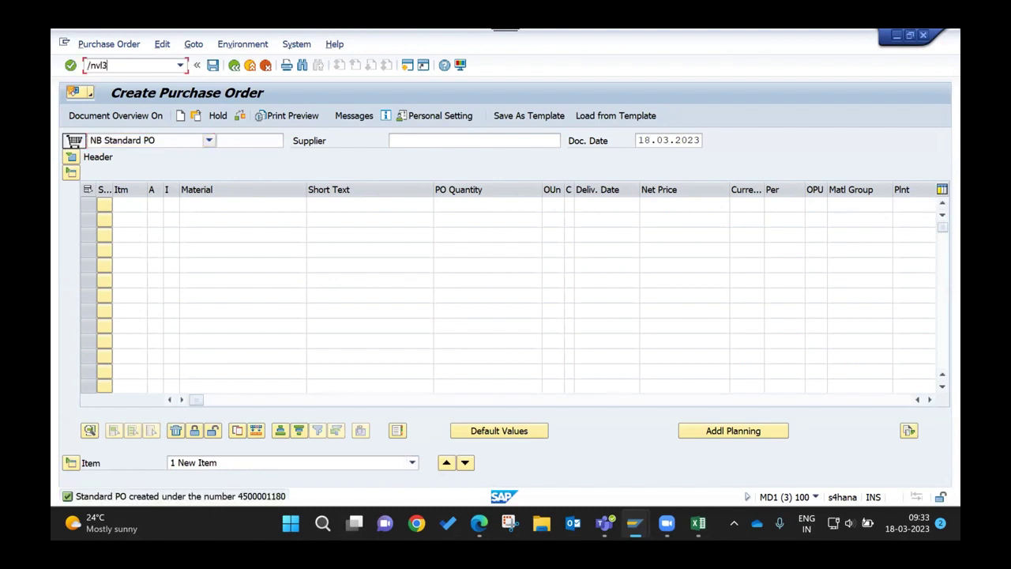
key(Return)
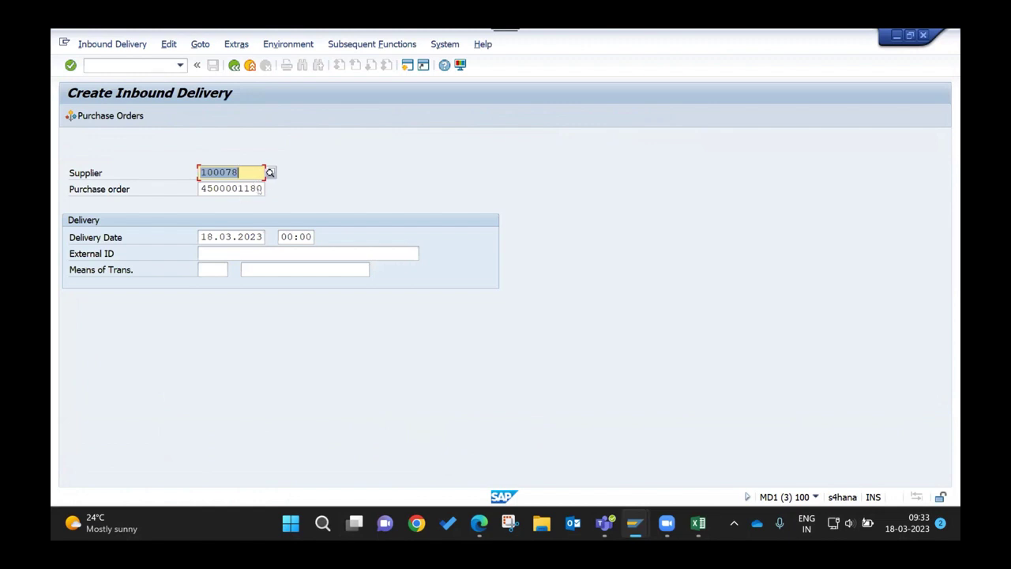
key(Return)
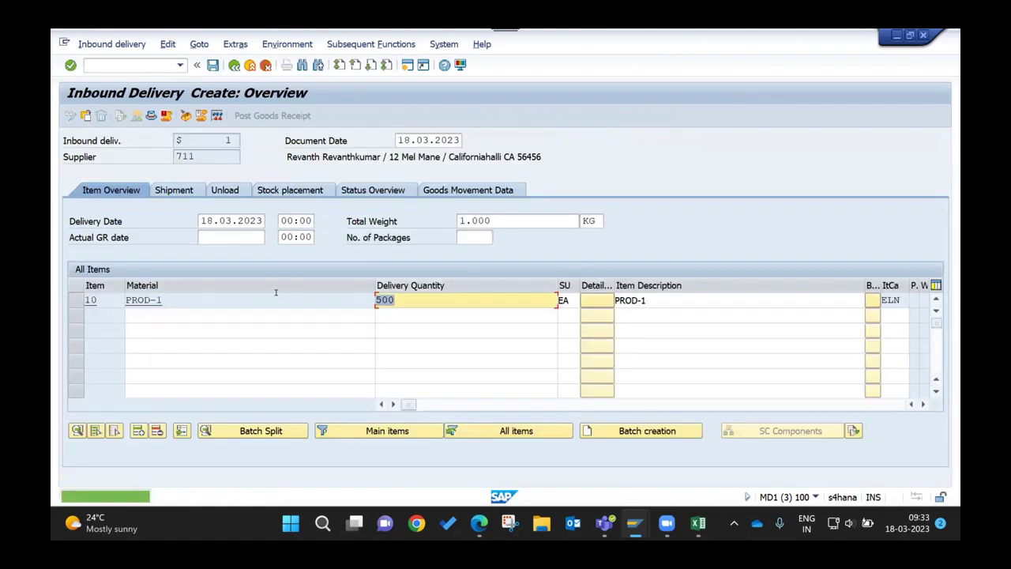
- Save the inbound delivery with a delivery quantity of 5 for item 10, and copy the delivery number from the save message's details
text(5)
key(Return)
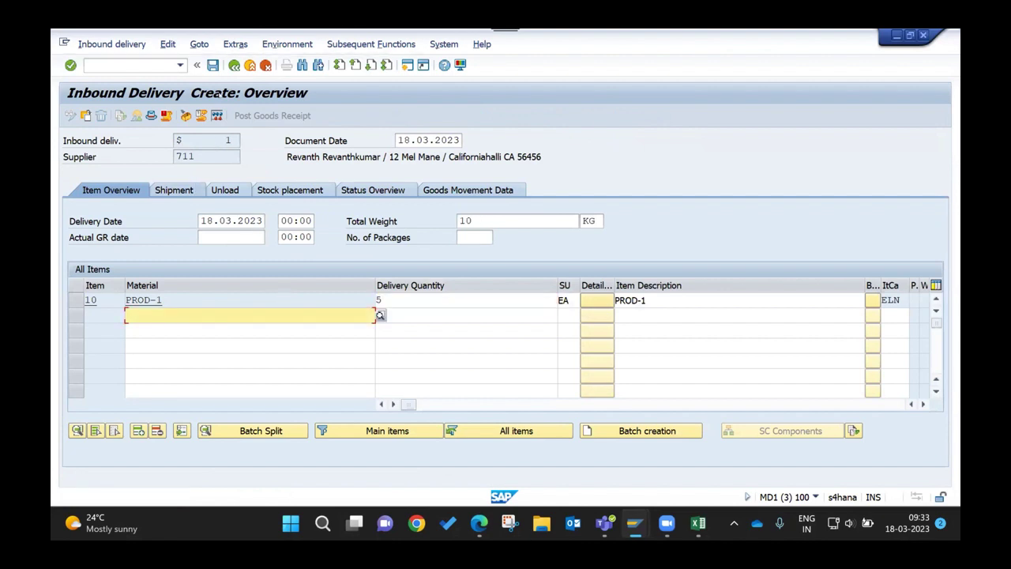
click(255, 193)
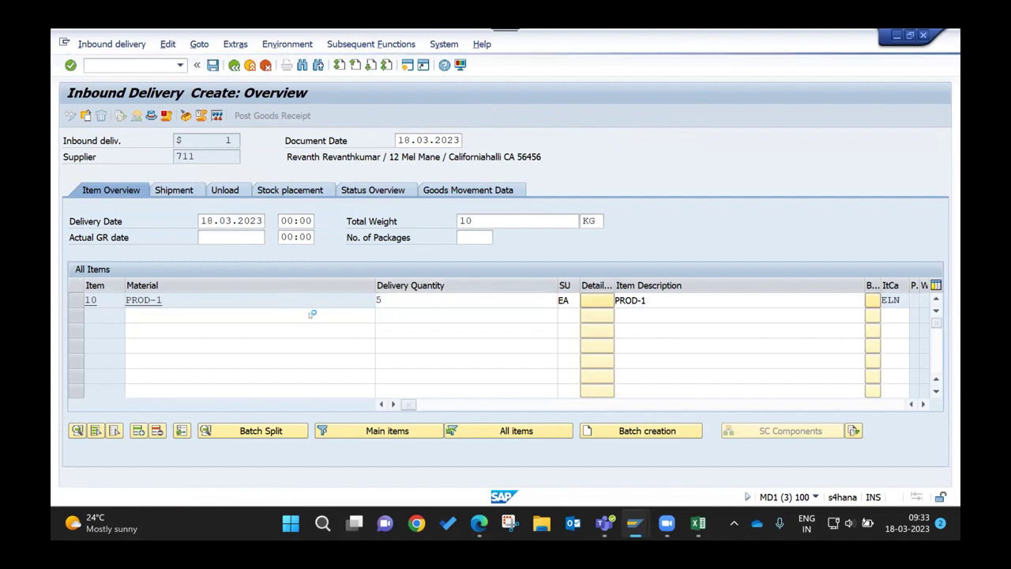
key(ctrl+s)
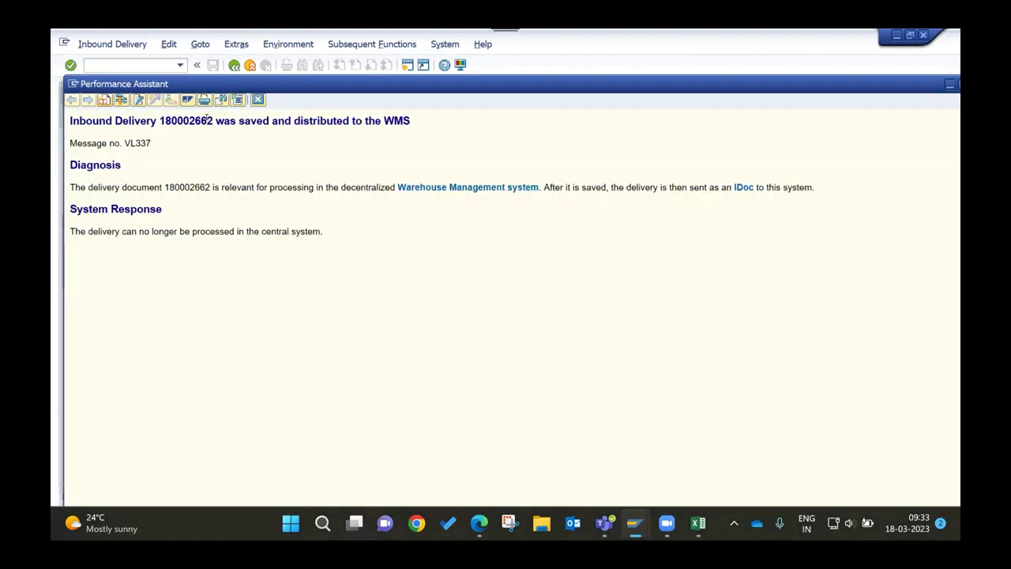
double_click(186, 120)
key(ctrl+c)
click(258, 101)
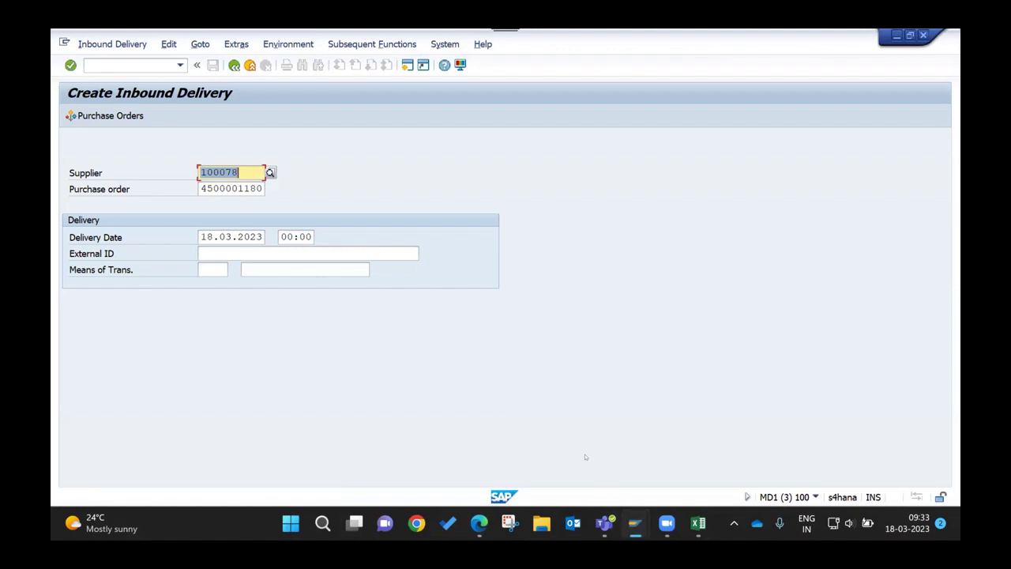
- In the Maintain Inbound Delivery session, find the copied delivery under warehouse BOAT and post its goods receipt
mouse_move(636, 523)
click(629, 455)
click(666, 139)
key(ctrl+a)
key(ctrl+v)
key(Return)
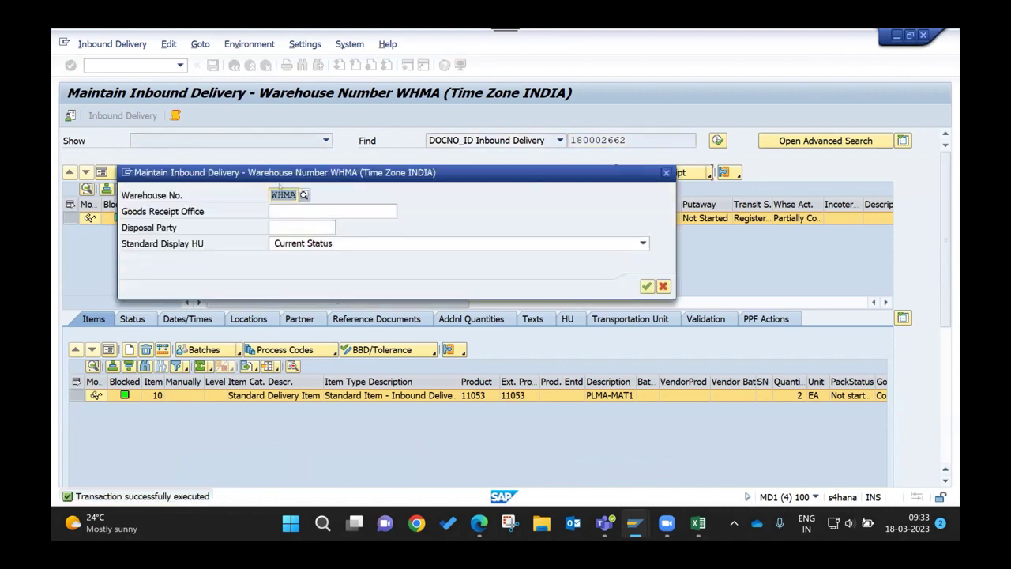
text(boat)
key(Return)
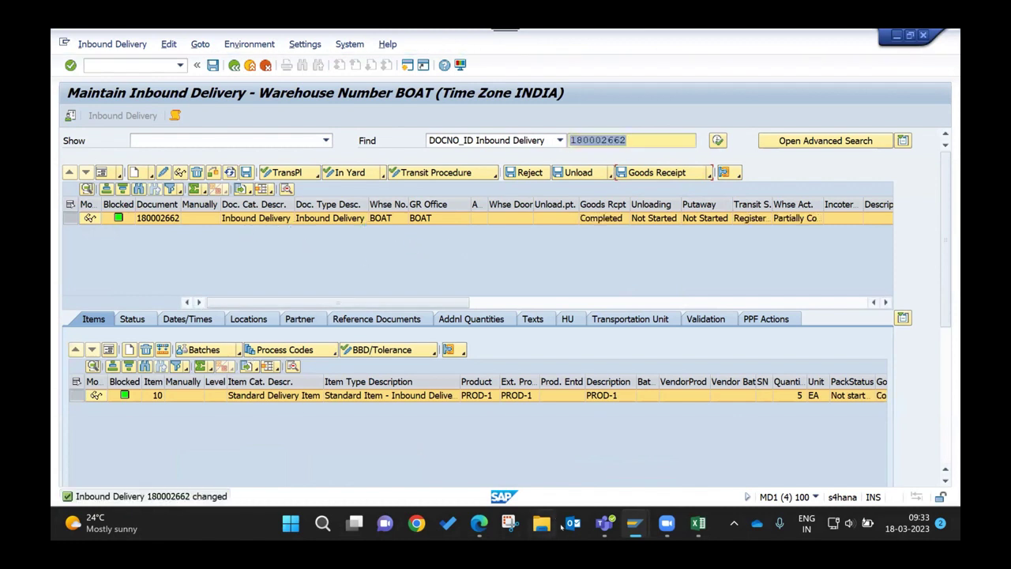
- Switch back to the inbound delivery session, display the new delivery, and open its document flow
mouse_move(634, 524)
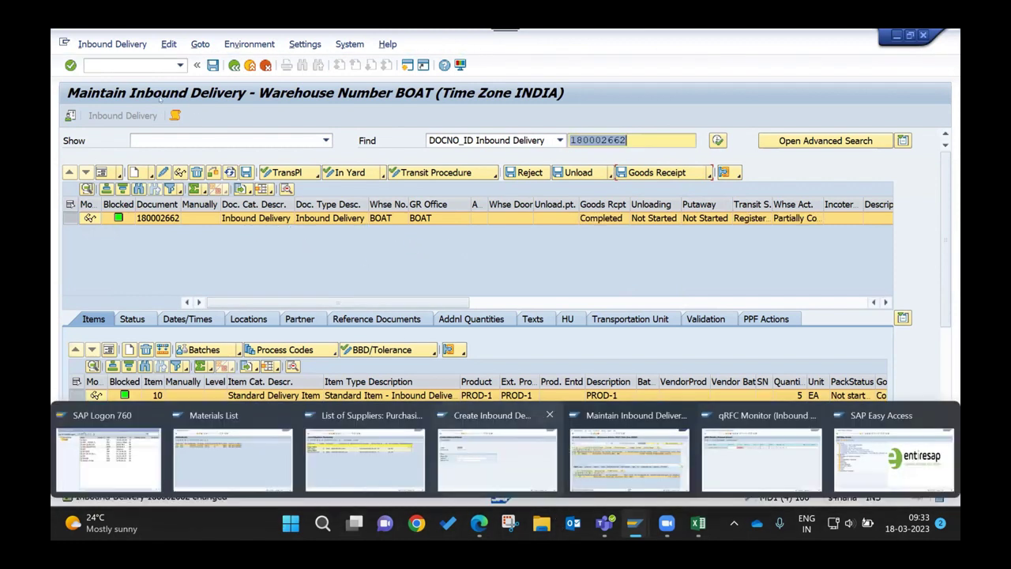
click(496, 485)
click(95, 44)
click(111, 106)
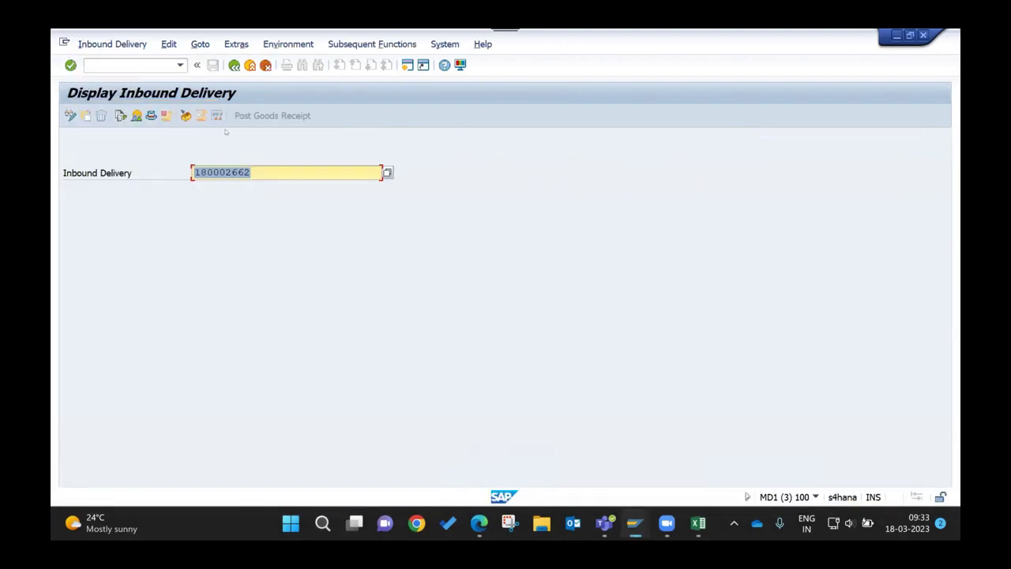
key(Return)
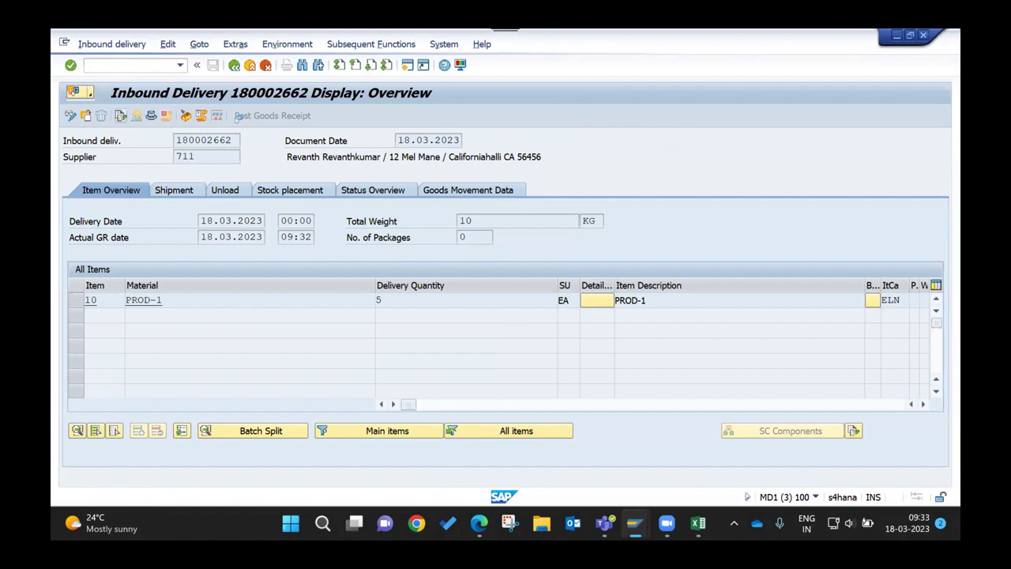
key(F7)
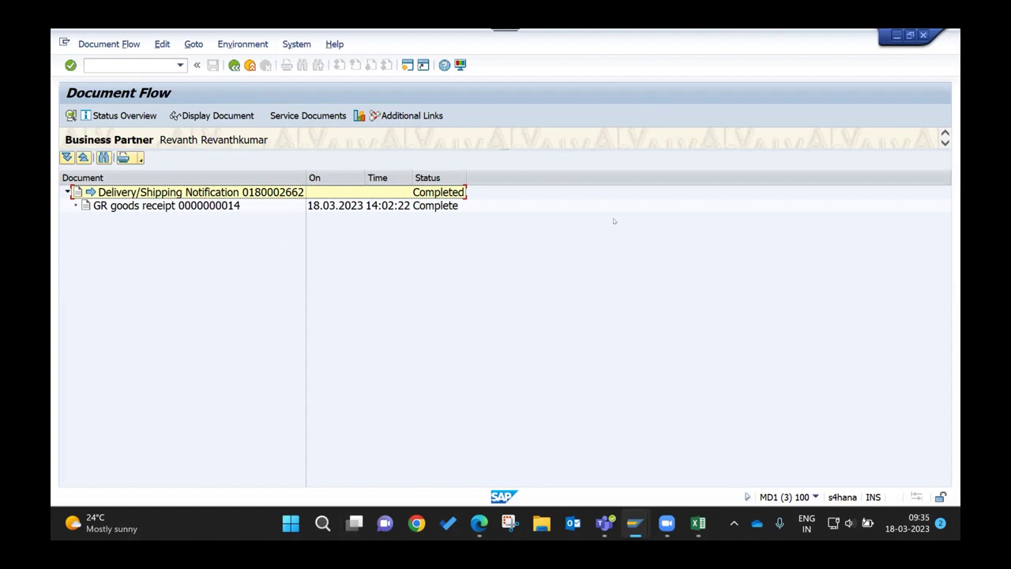
- Run the MMBE stock overview for material 11053 in plant PLMA
click(126, 65)
text(/nmmbe)
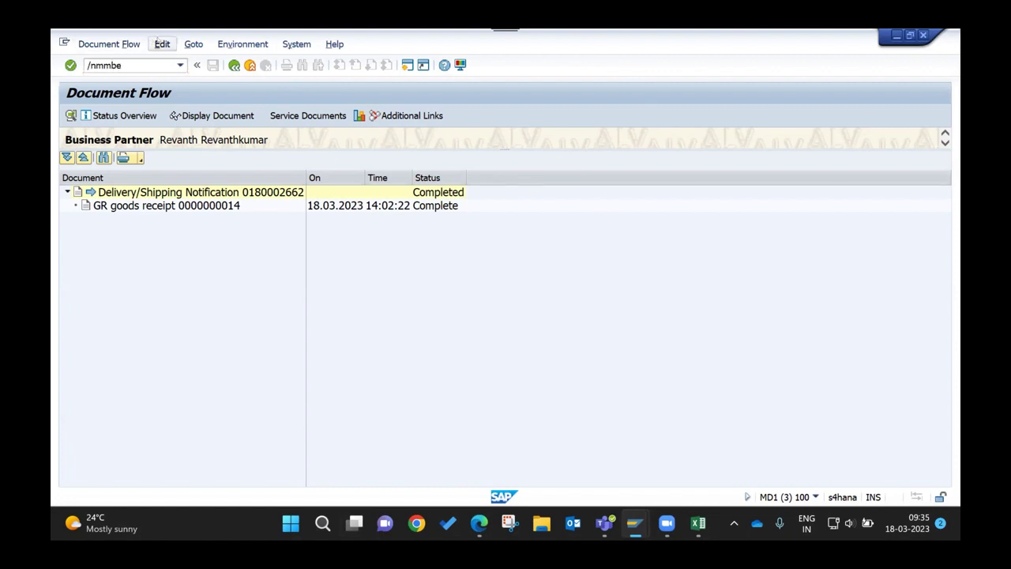
key(Return)
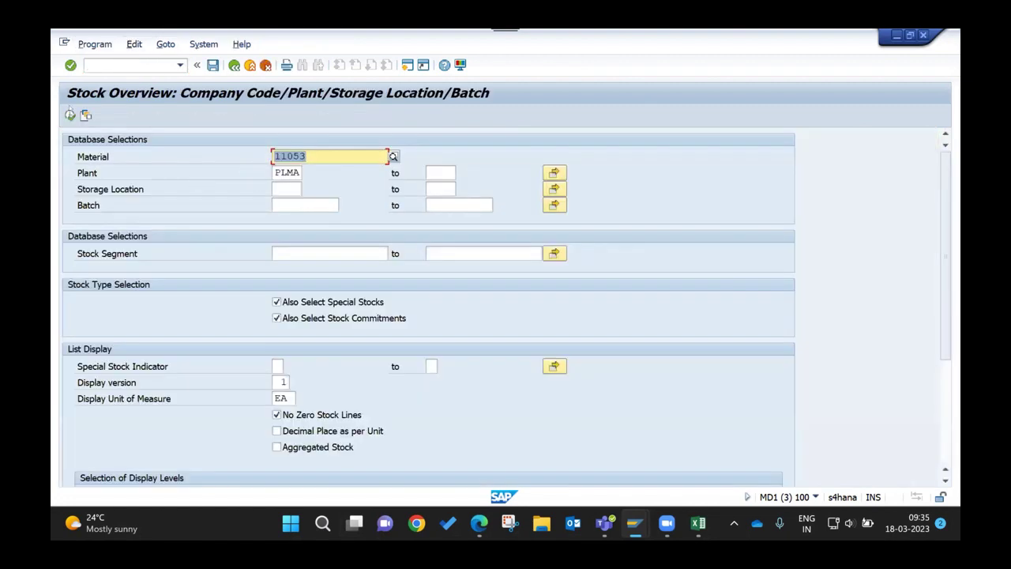
click(70, 115)
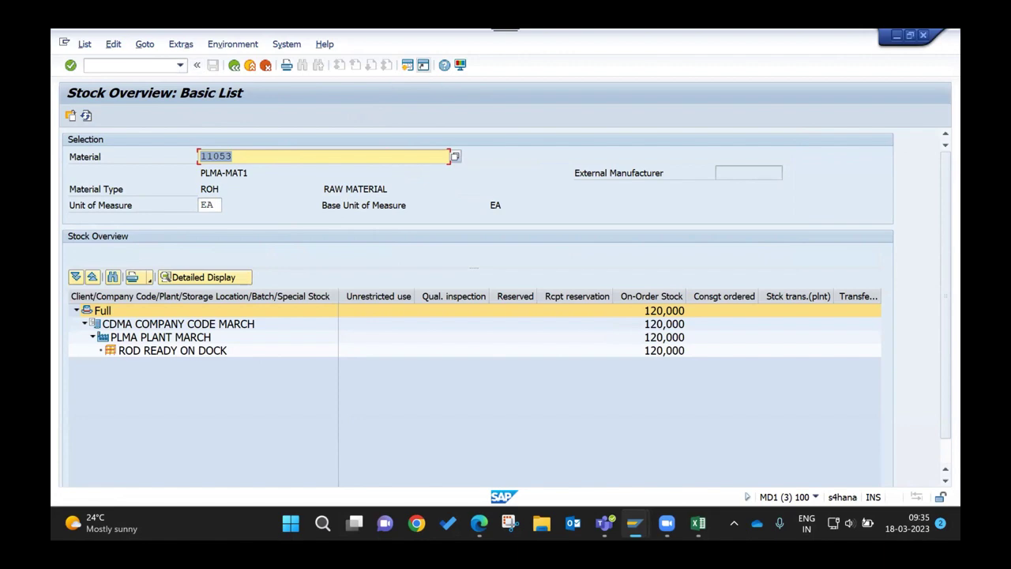
- From the Maintain Inbound Delivery session, open the Warehouse Management Monitor SAP for warehouse number WHMA
mouse_move(635, 523)
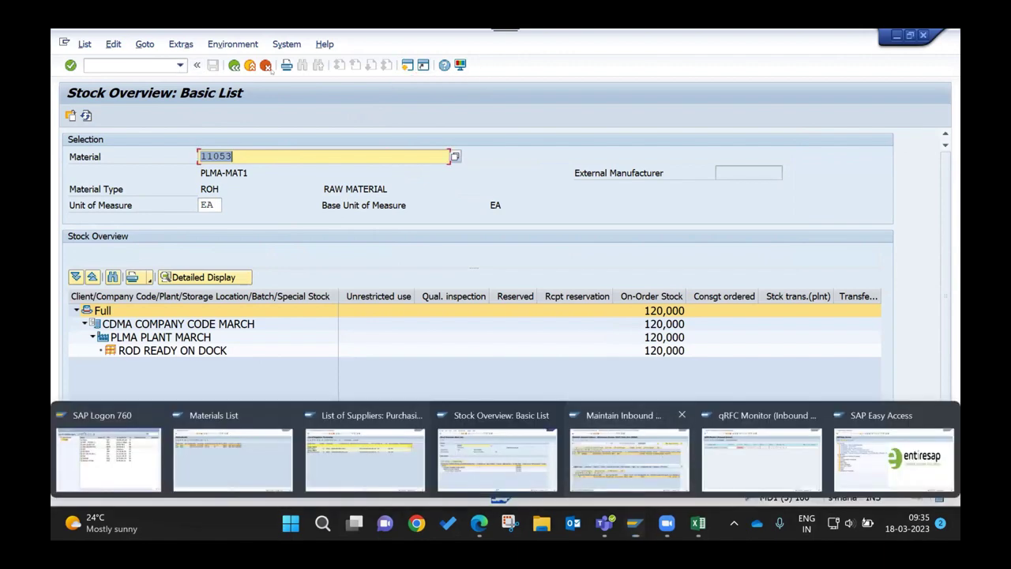
click(630, 458)
click(249, 44)
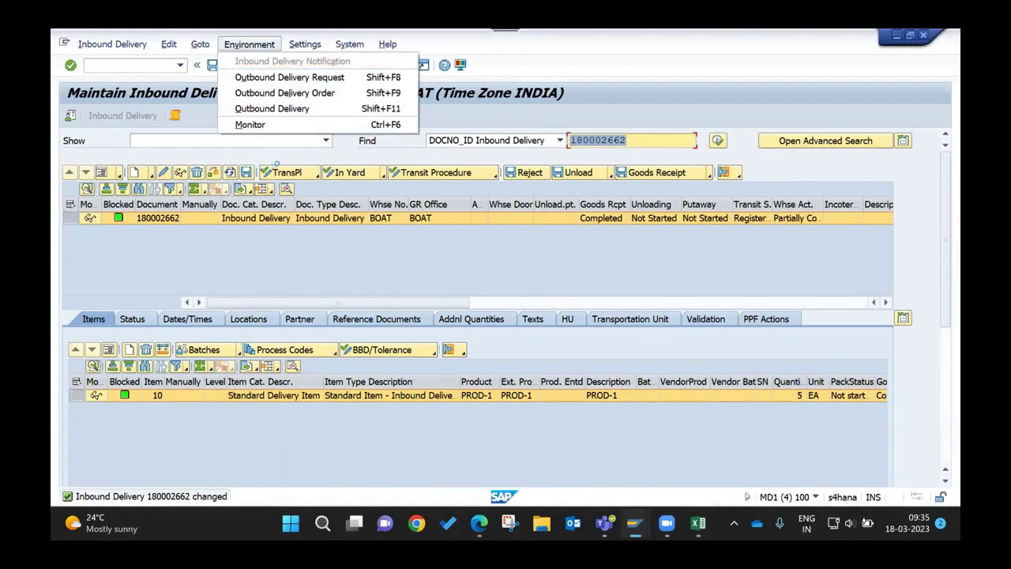
click(250, 124)
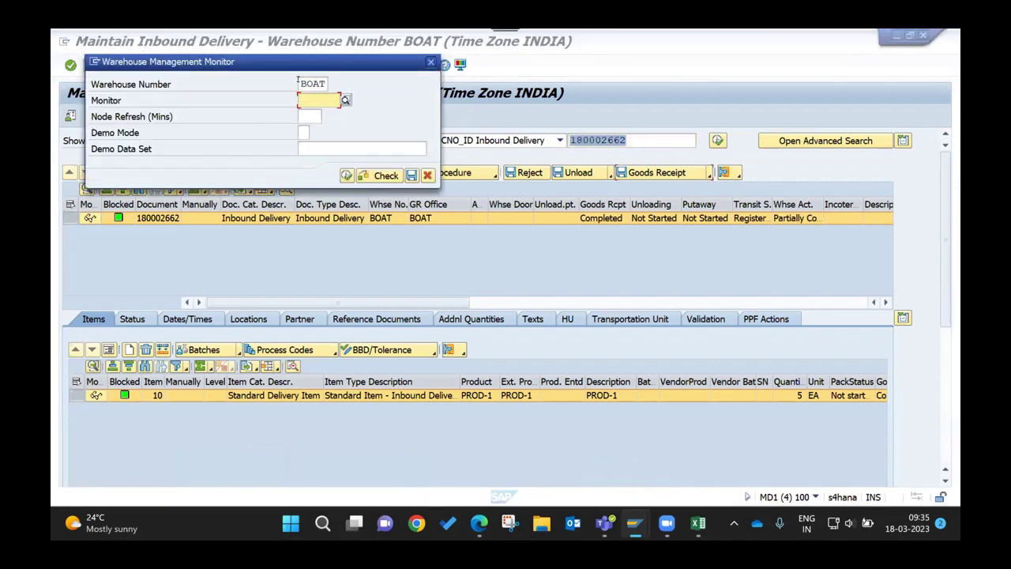
text(wh)
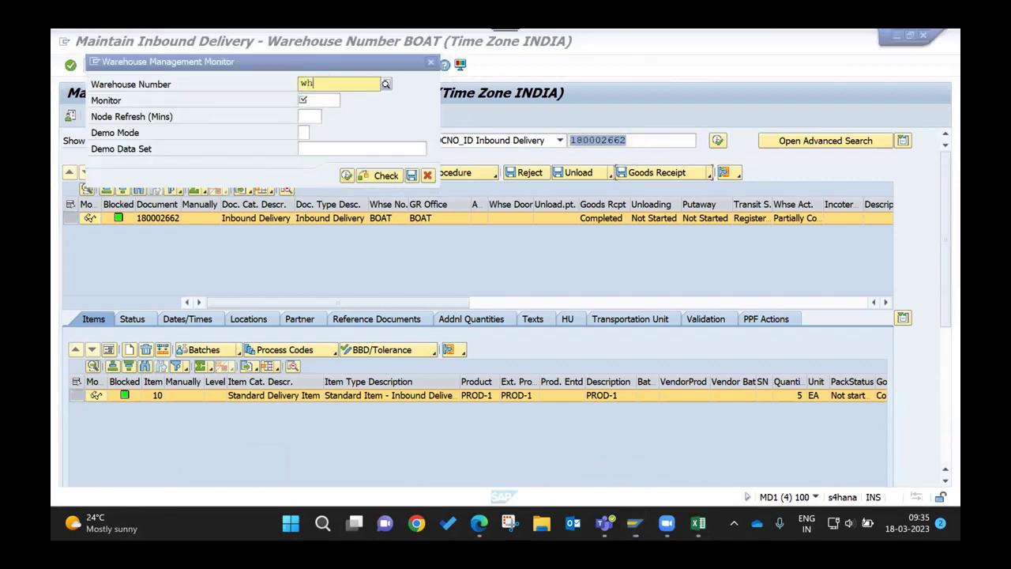
text(ma)
key(Tab)
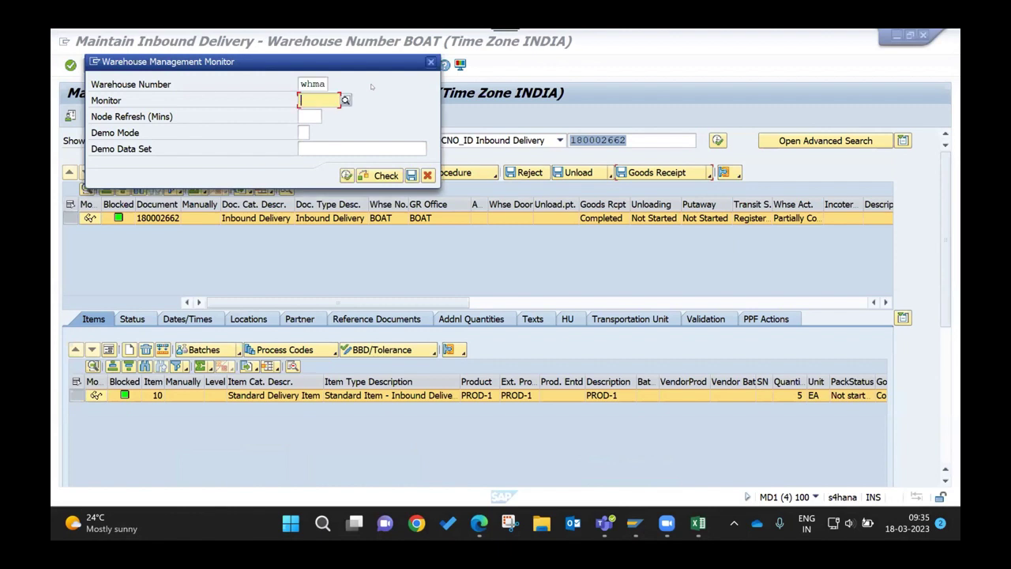
text(sap)
click(346, 175)
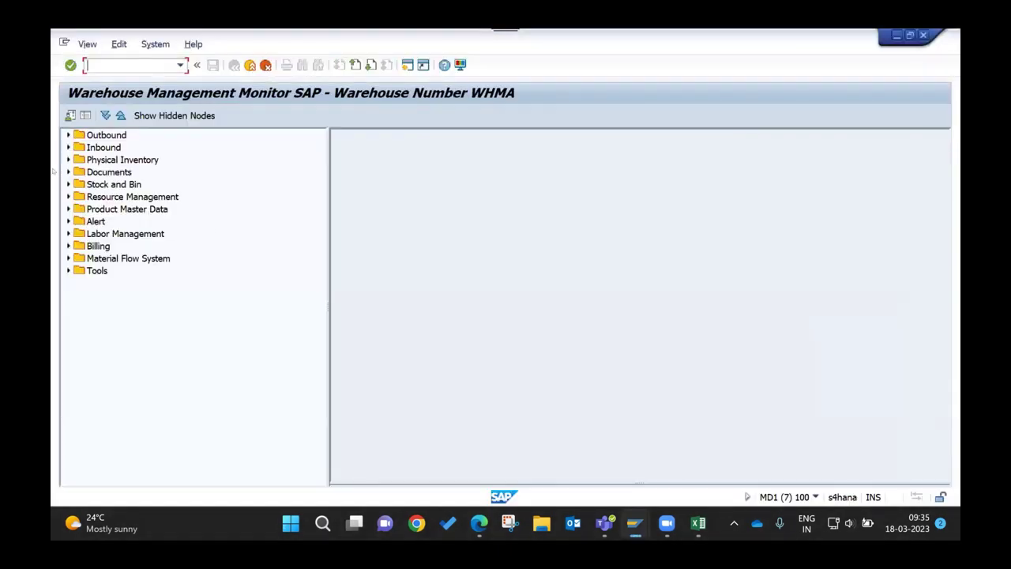
- Expand the Stock and Bin node and its Storage Bin subnode in the monitor tree
click(68, 160)
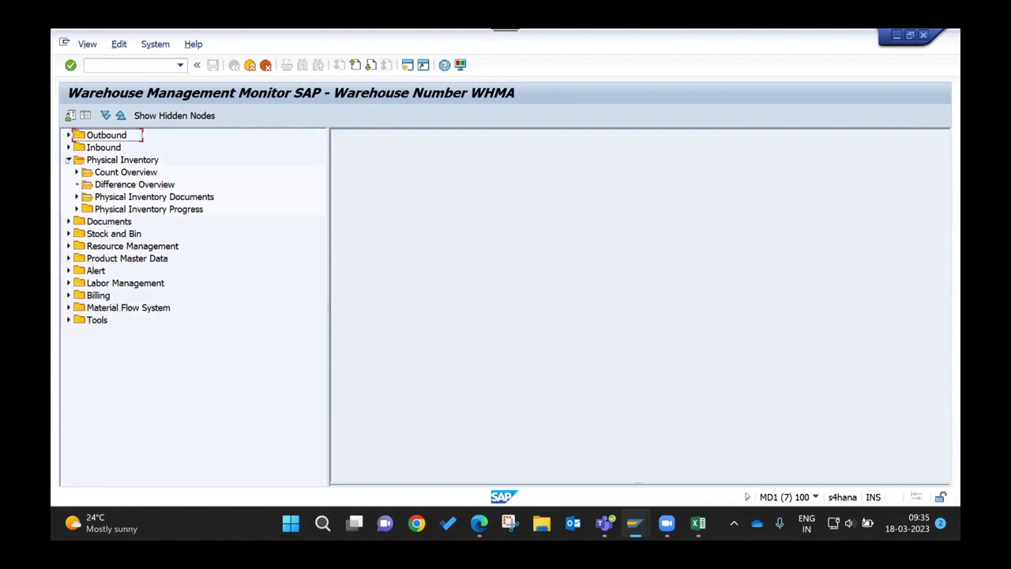
click(68, 160)
click(68, 184)
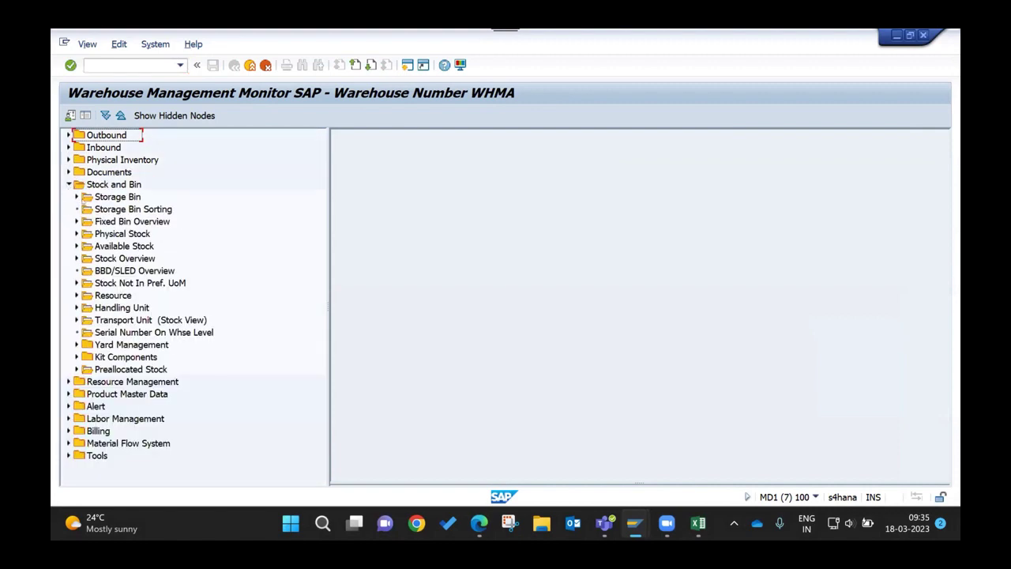
click(77, 197)
click(129, 209)
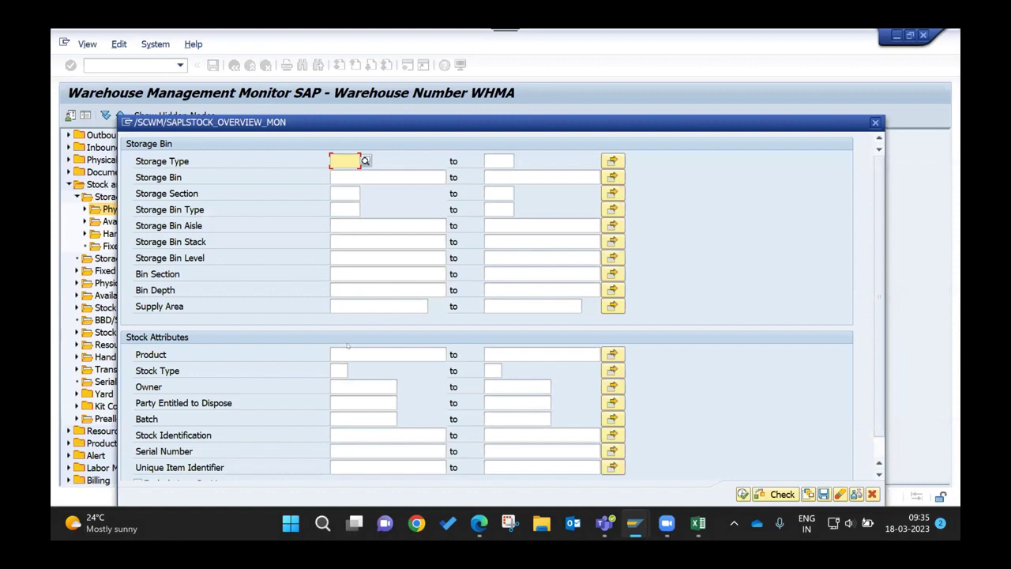
click(348, 354)
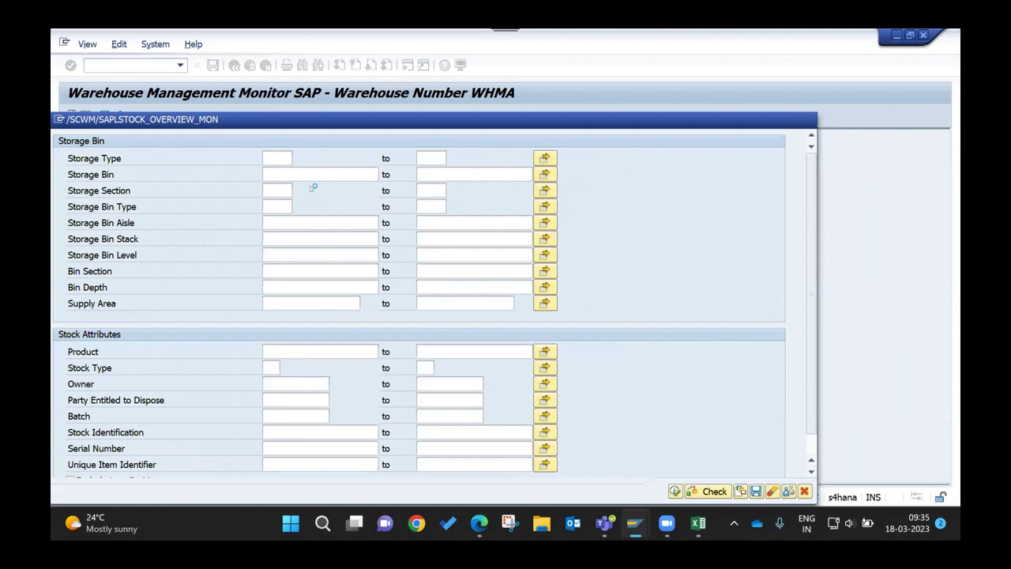
key(Escape)
- List the available stock by storage bin for product 11053
click(131, 221)
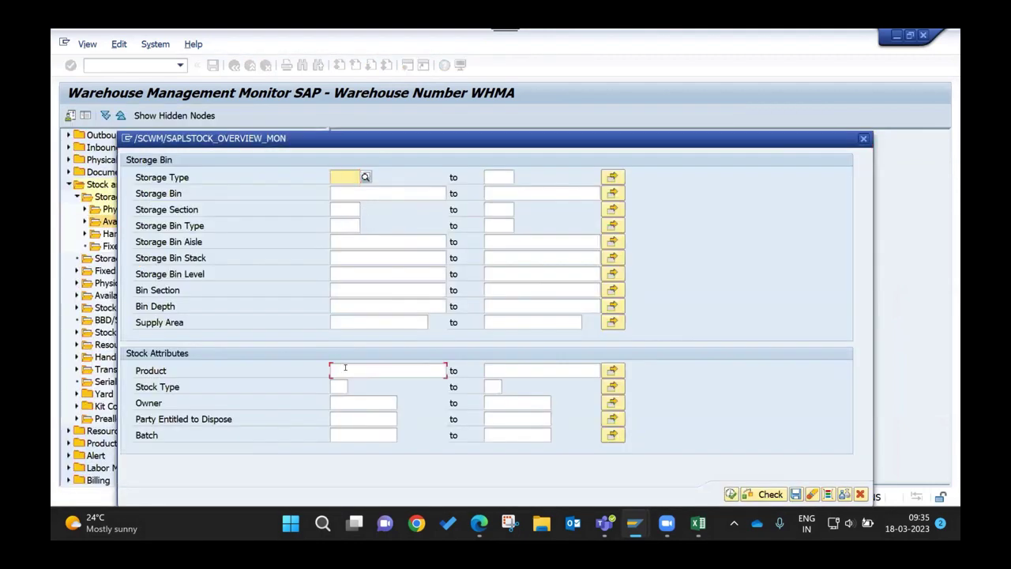
click(345, 369)
text(11053)
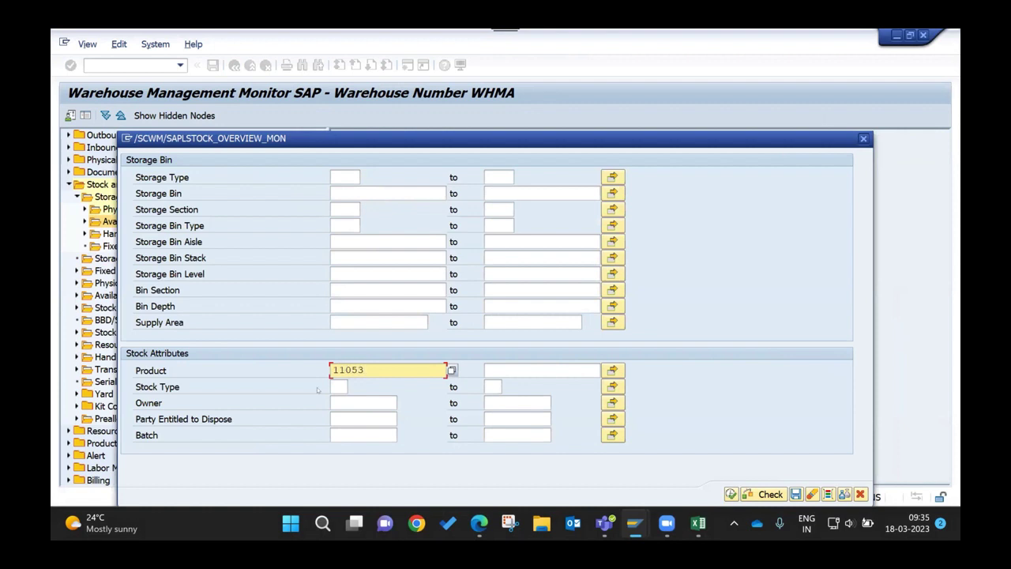
click(730, 494)
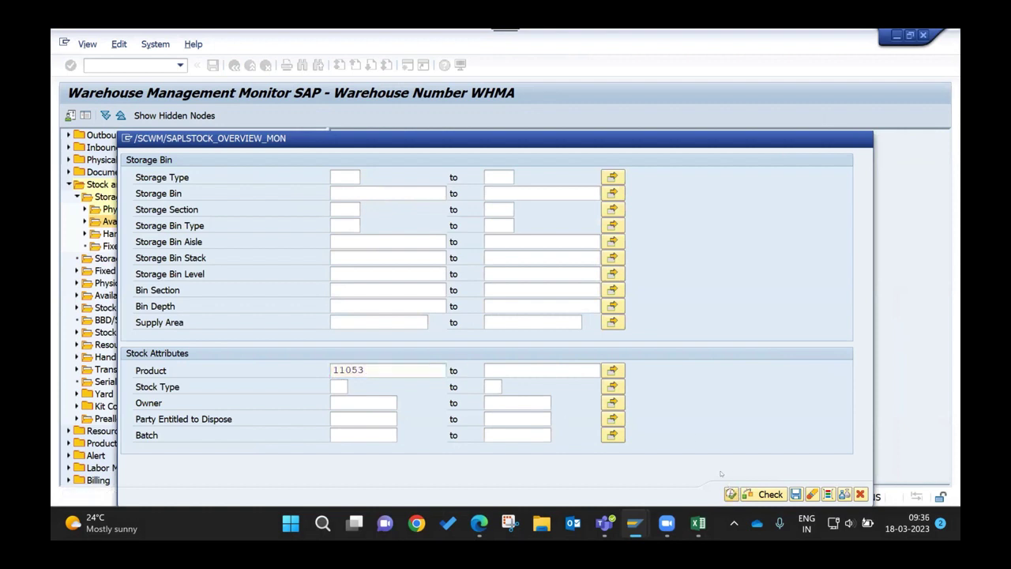
click(319, 322)
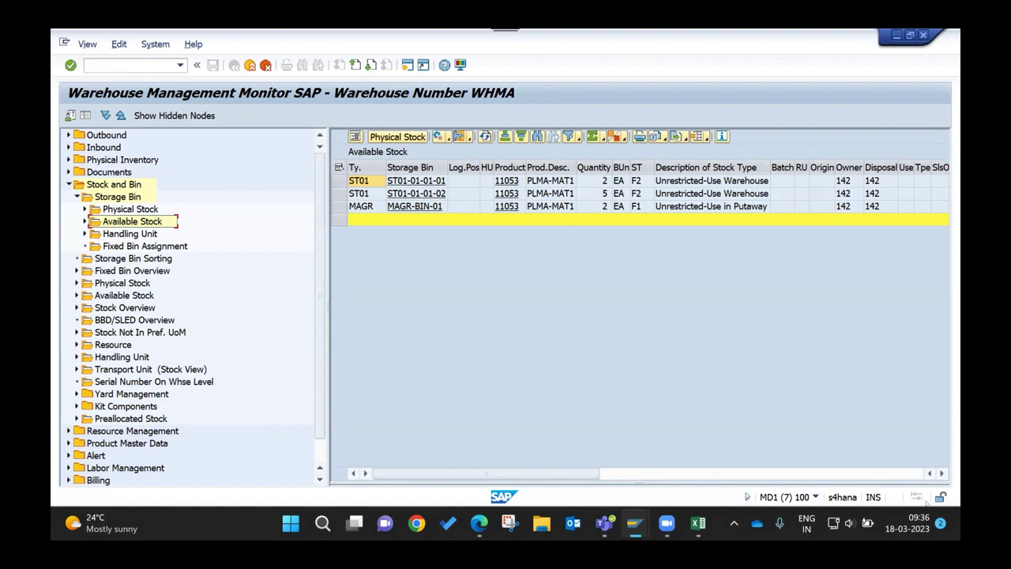
- Examine the goods receipt times and dates in the available stock list, and return to its first columns
scroll(750, 260, right, 10)
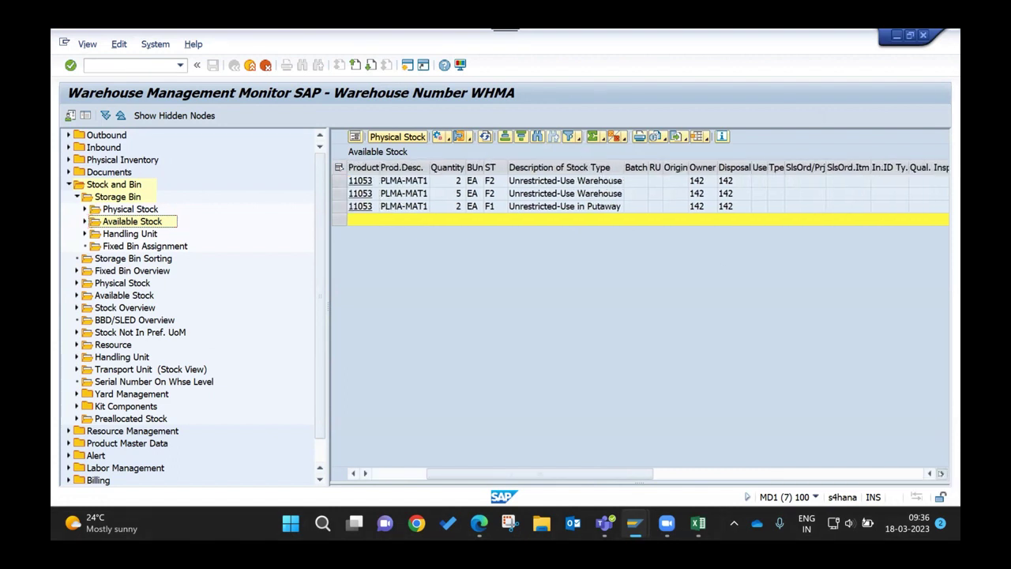
click(711, 167)
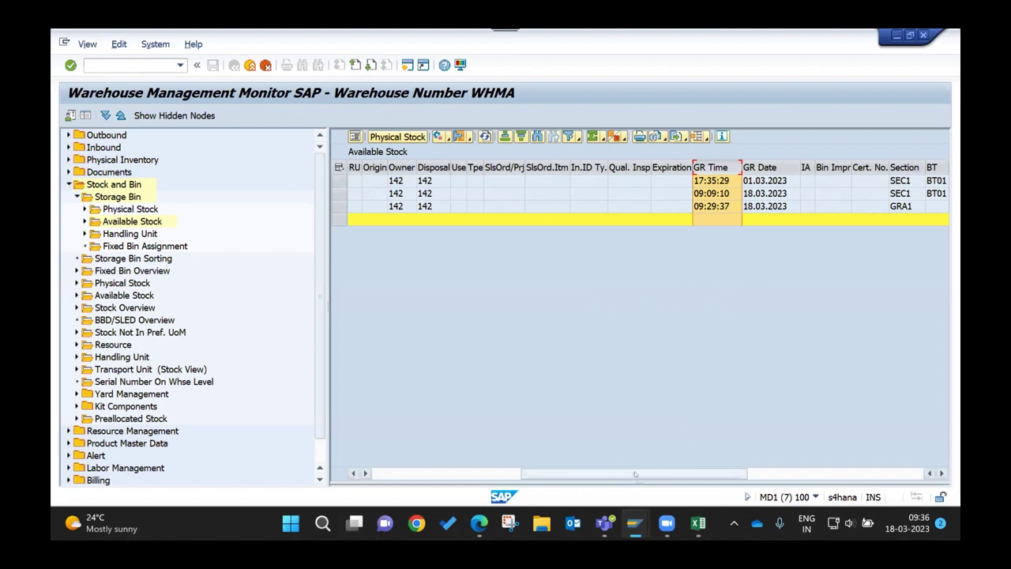
drag(635, 473, 471, 467)
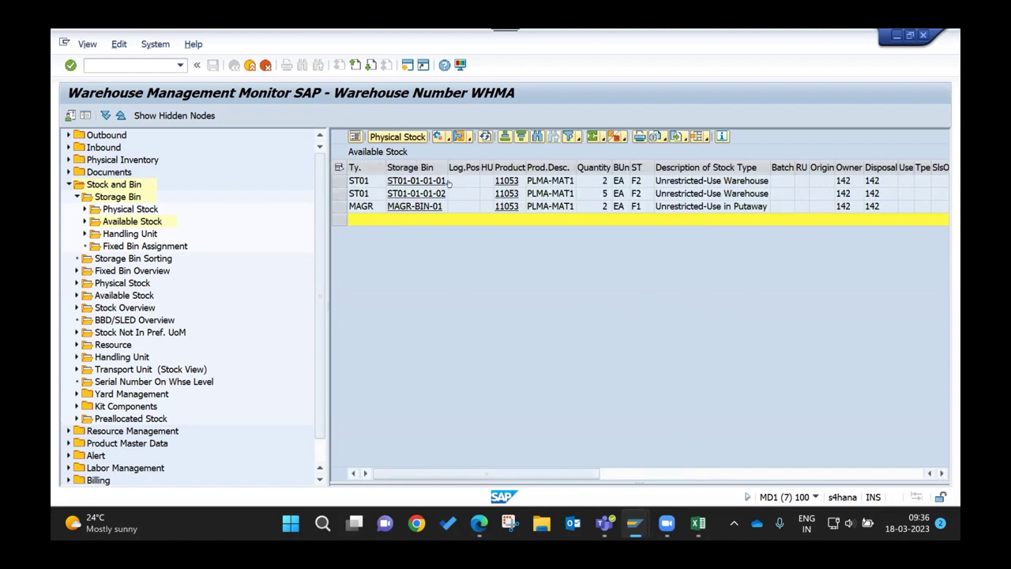